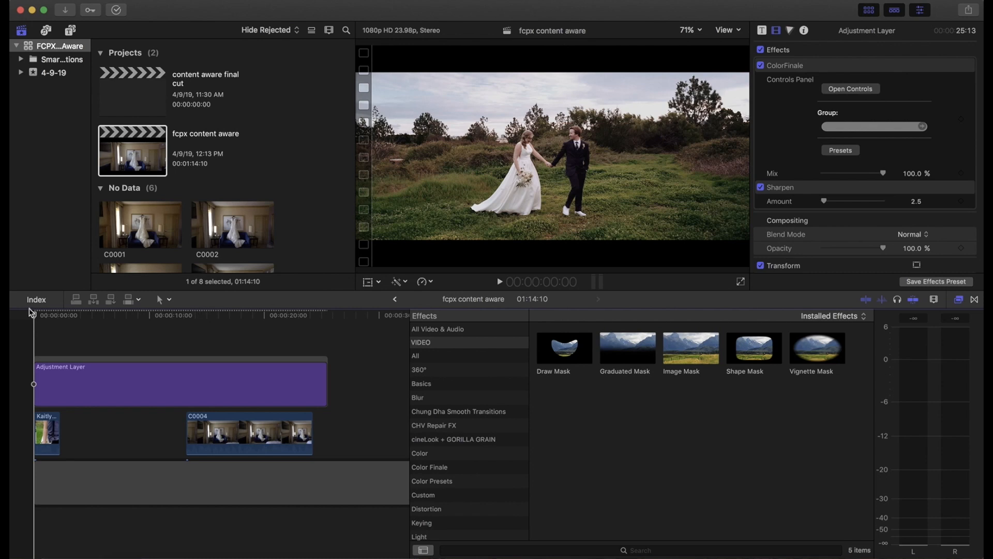
- Inspect the white object in the bushes on the opening frame at 200% magnification, and return the viewer to Fit
key(space)
drag(55, 316, 32, 315)
click(690, 30)
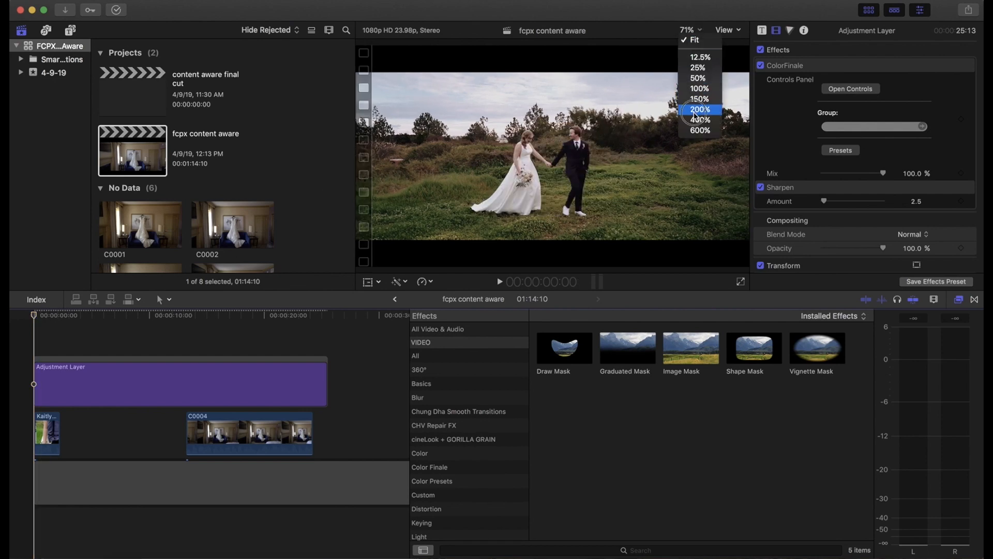
click(700, 109)
scroll(719, 156, left, 5)
drag(718, 155, 716, 156)
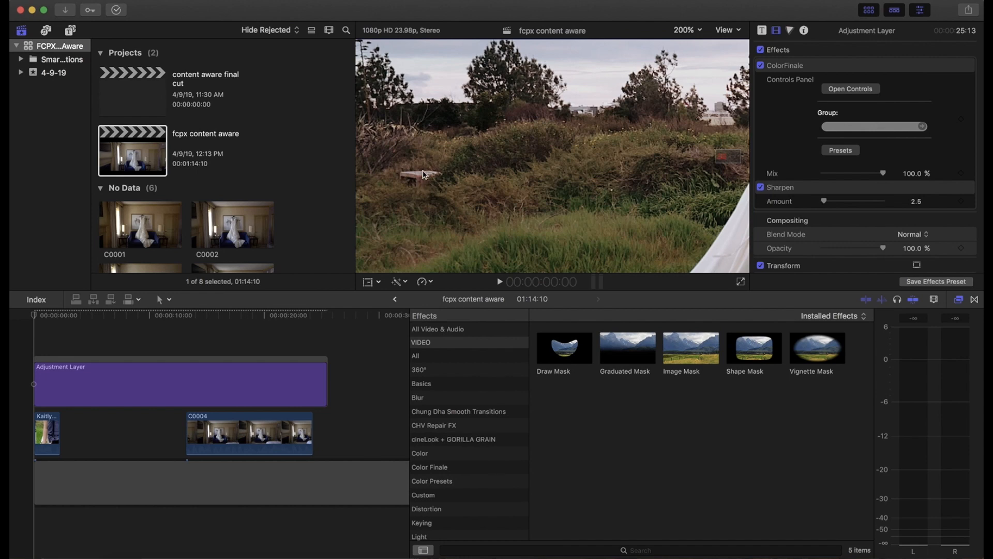
click(684, 33)
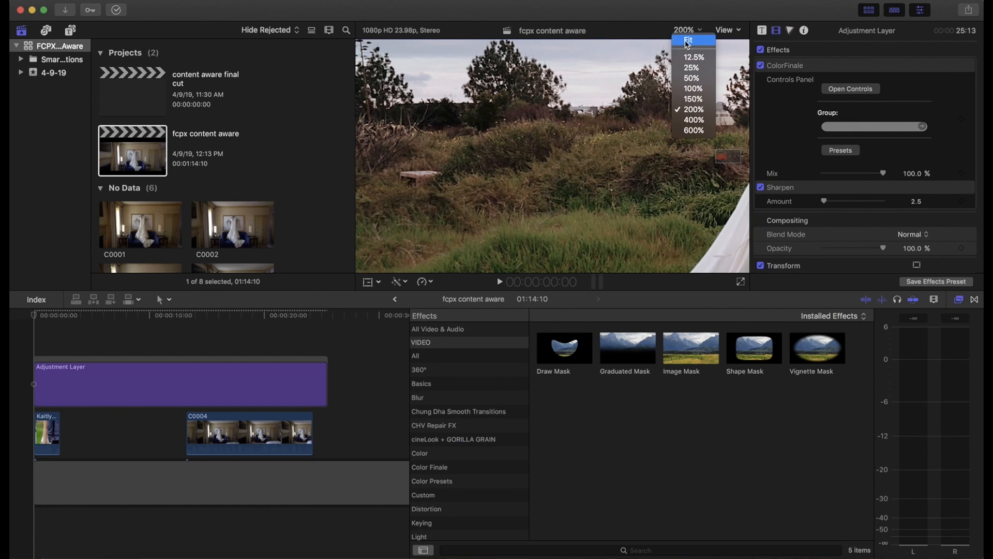
click(688, 44)
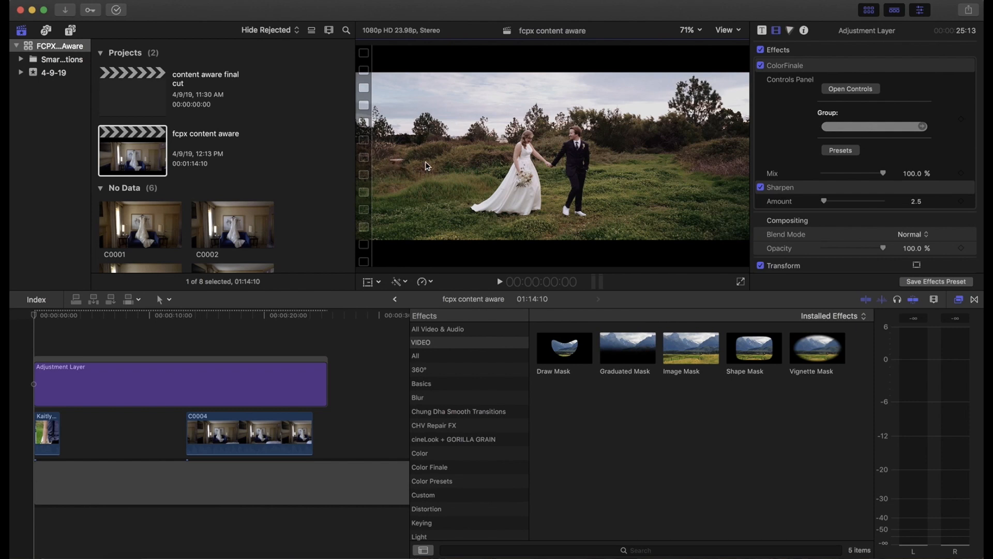
- Duplicate the short wedding clip, stack both copies at the start of the timeline under the adjustment layer, and disable the lower one
click(44, 435)
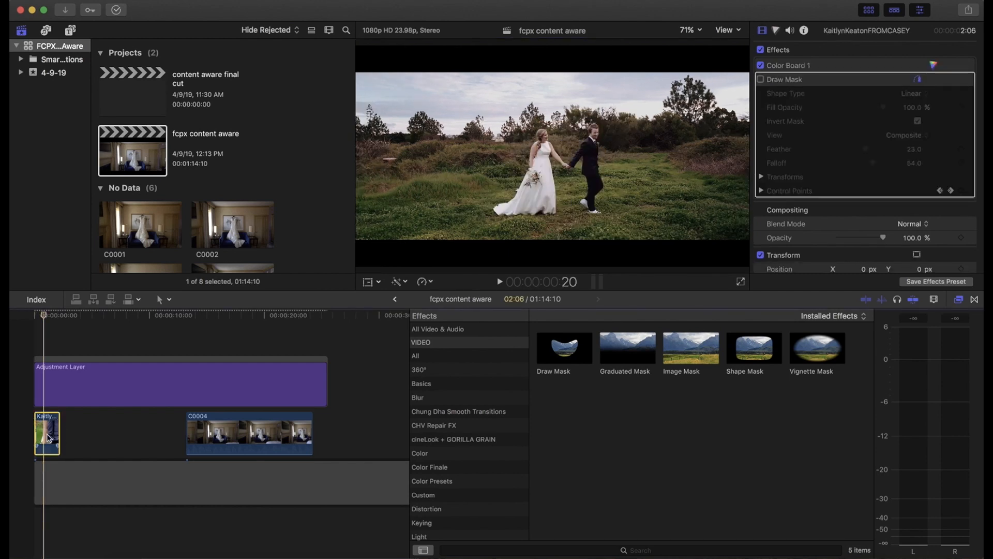
key(super+c)
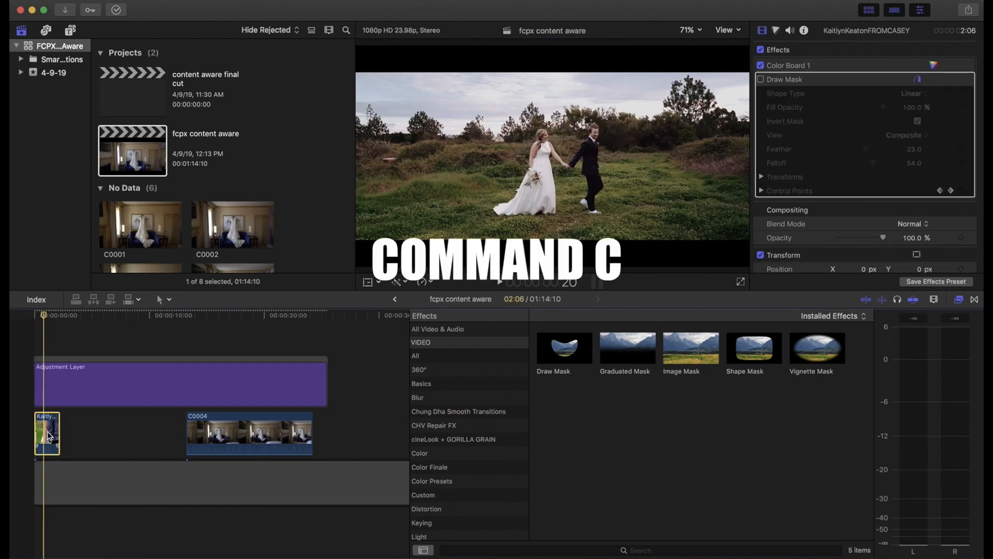
key(super+v)
drag(56, 336, 48, 437)
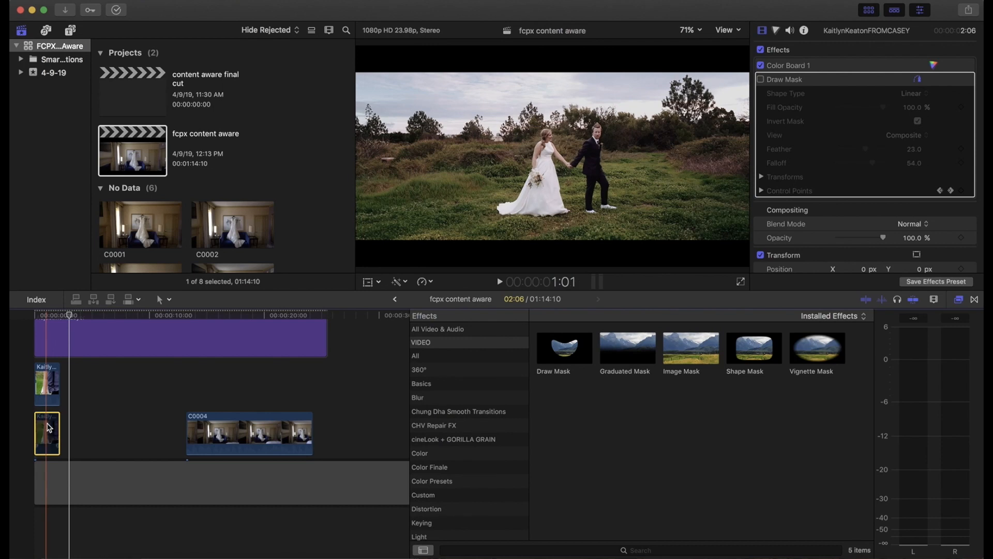
- Apply the Draw Mask effect from the Masks category to the upper copy of the wedding clip
click(48, 385)
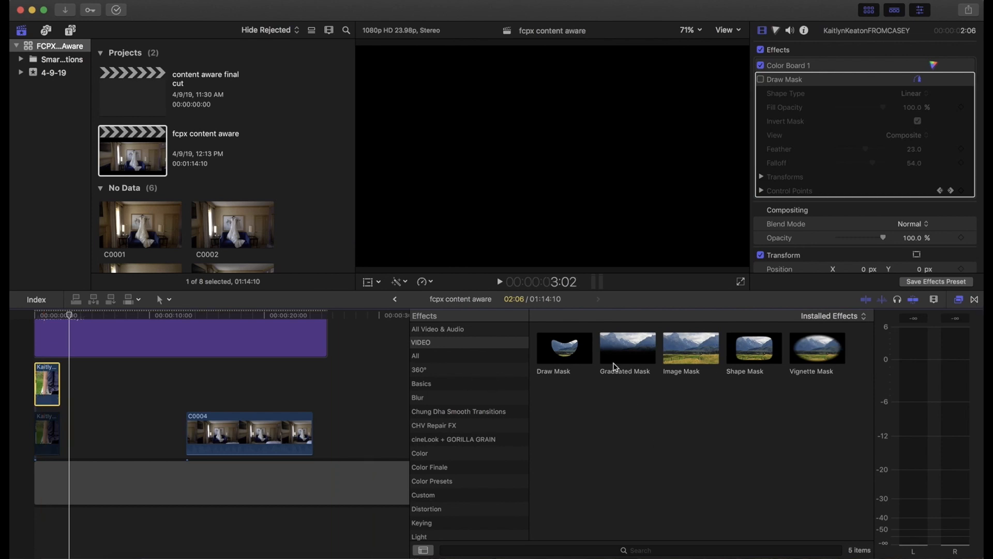
click(974, 299)
click(959, 299)
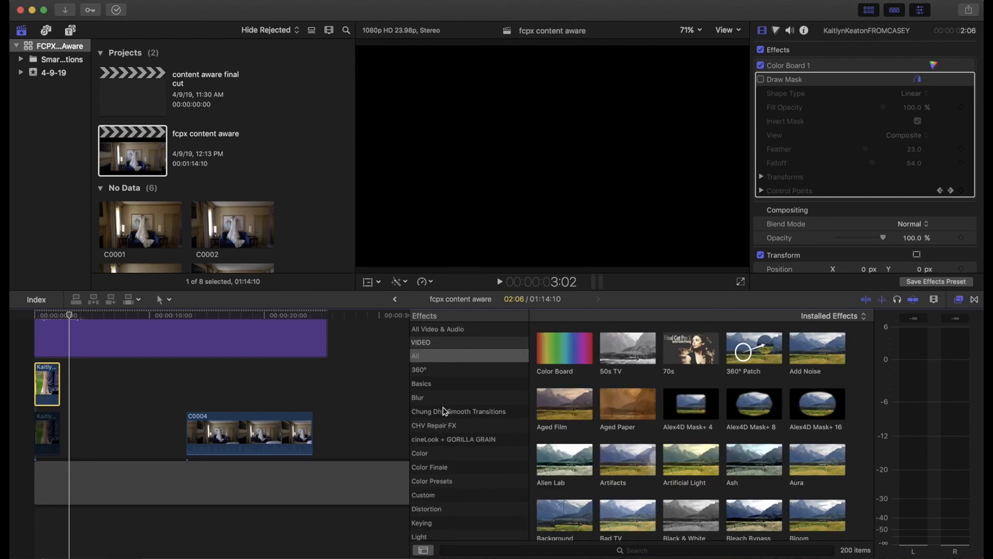
scroll(434, 510, down, 6)
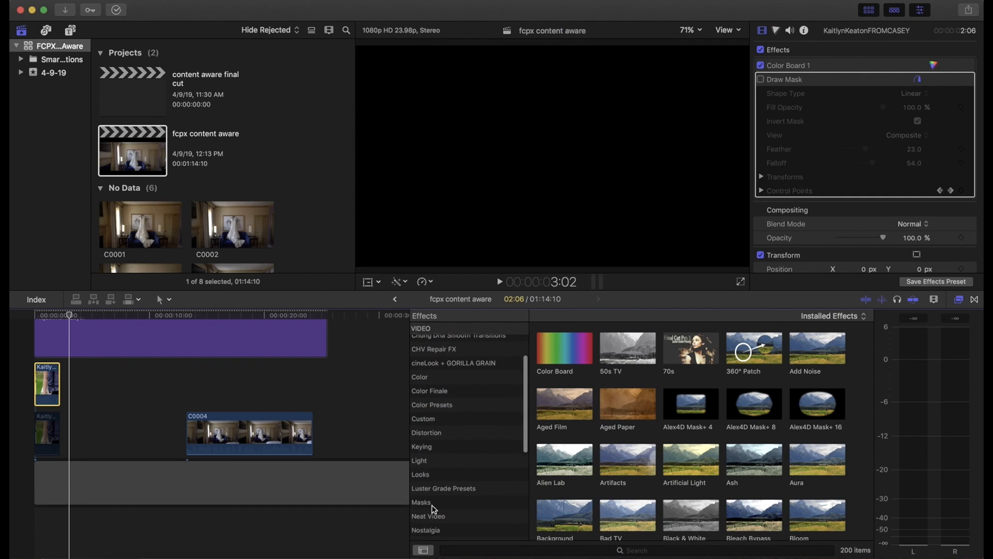
click(424, 488)
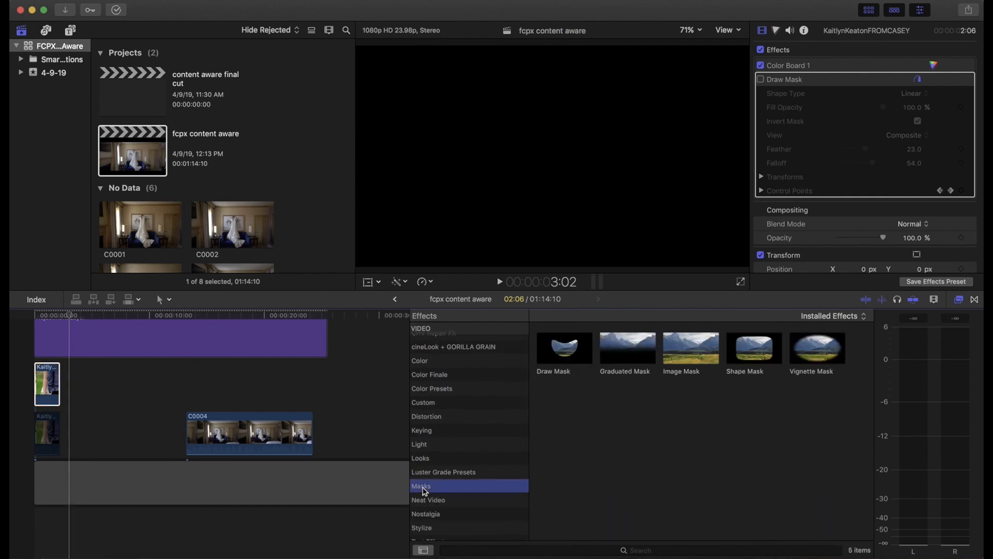
click(43, 317)
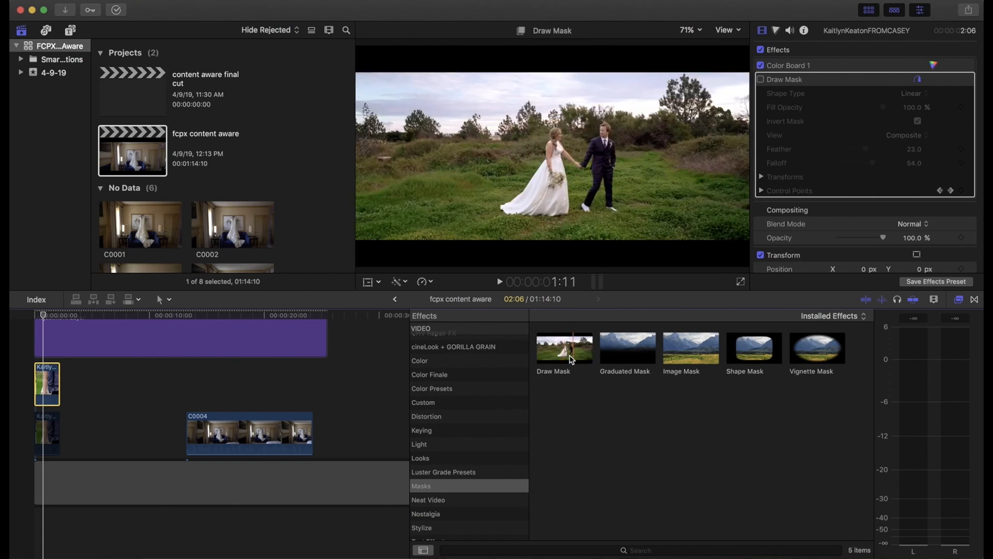
mouse_move(566, 351)
mouse_down()
mouse_move(195, 337)
mouse_move(56, 382)
mouse_up()
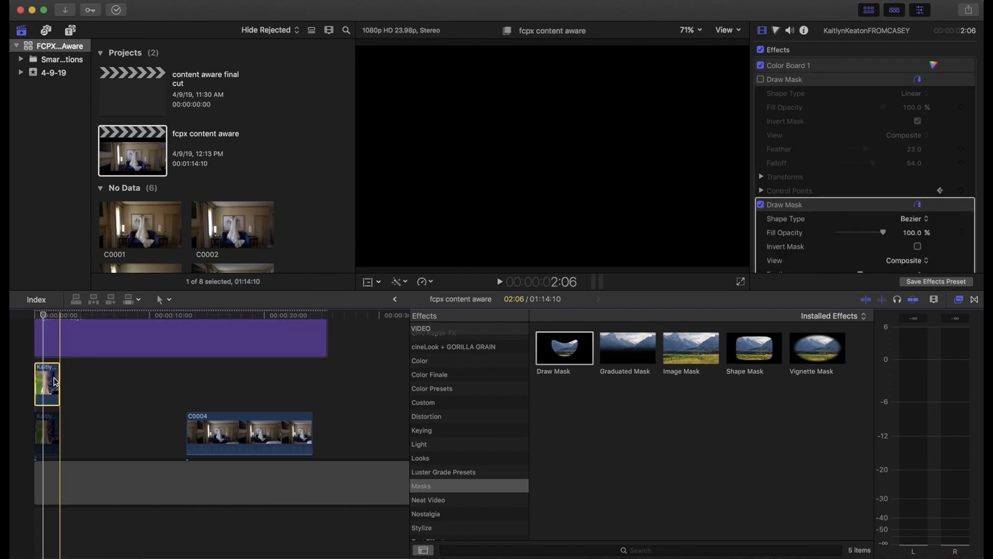
- At frame 19, draw a closed Bezier mask around the white object in the bushes and invert the mask
click(44, 316)
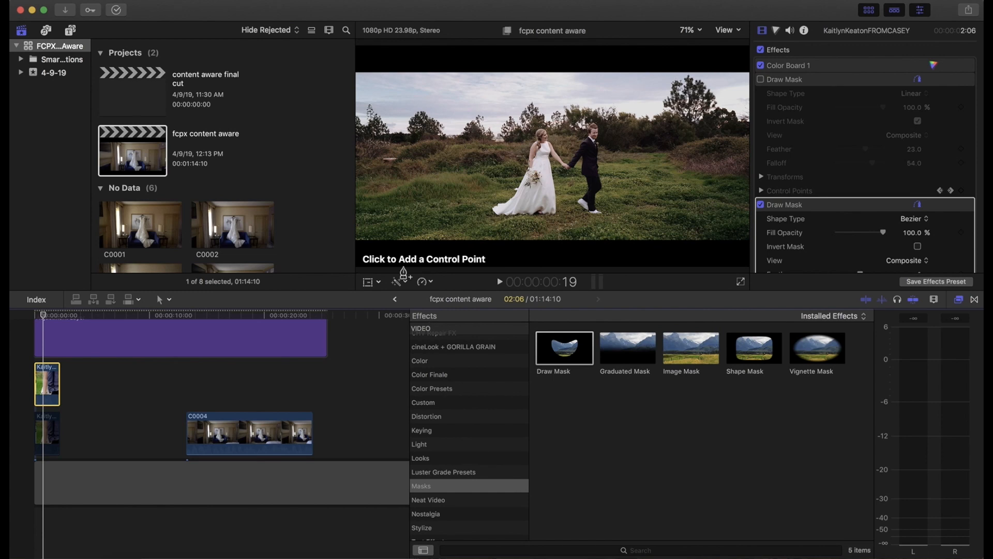
click(689, 32)
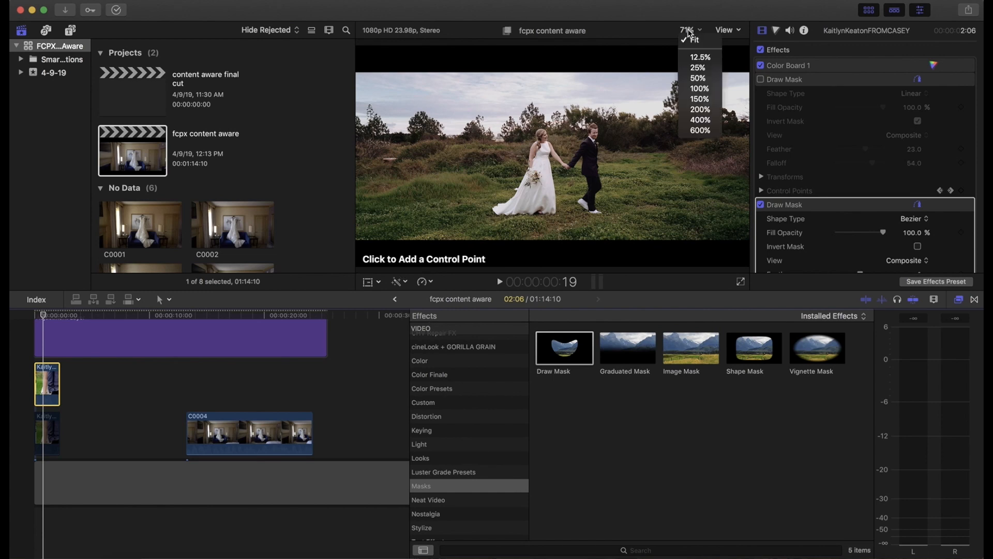
click(700, 109)
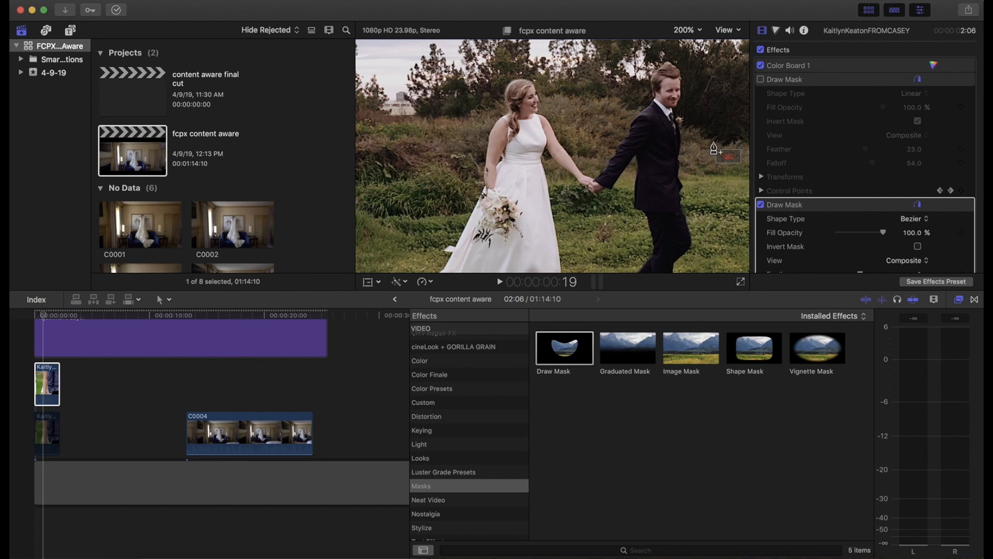
drag(727, 156, 719, 157)
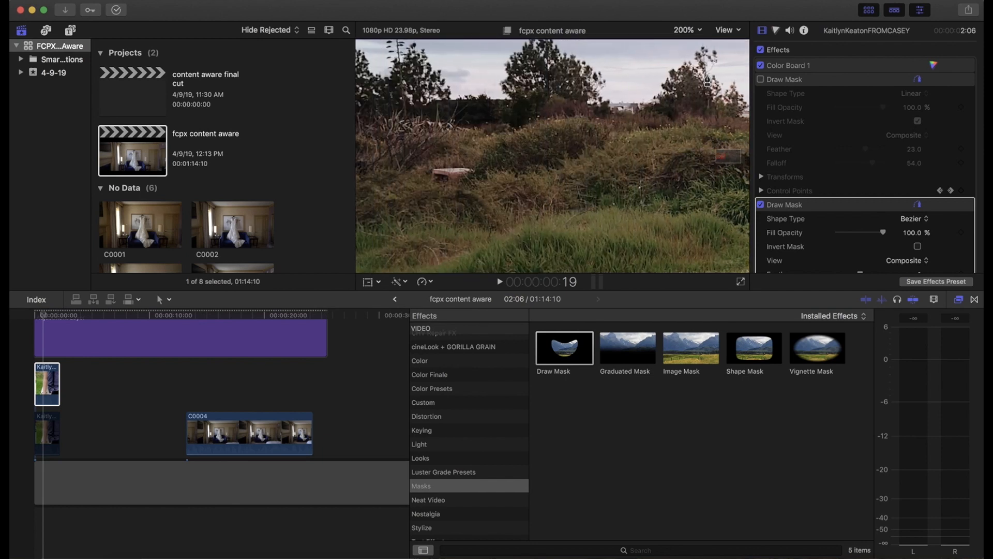
click(684, 31)
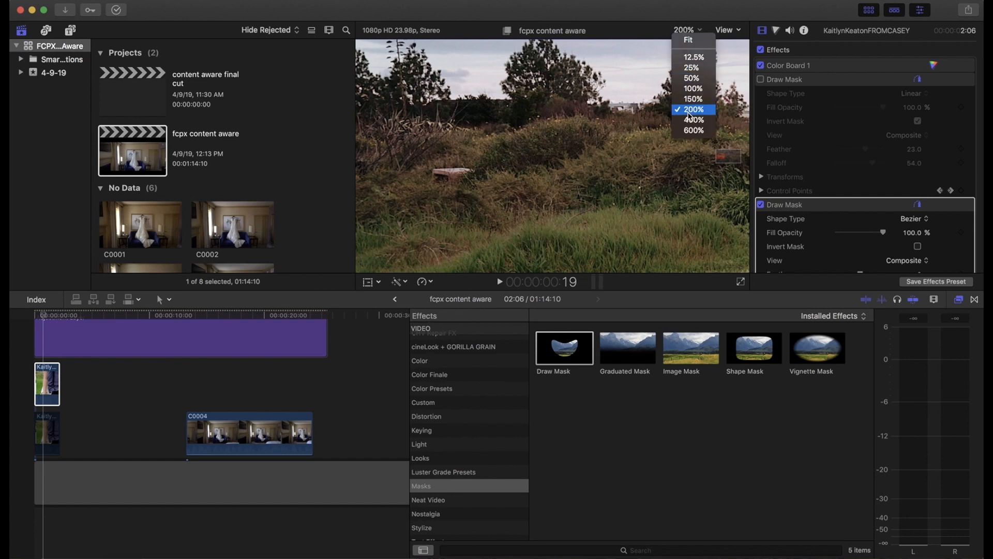
click(717, 159)
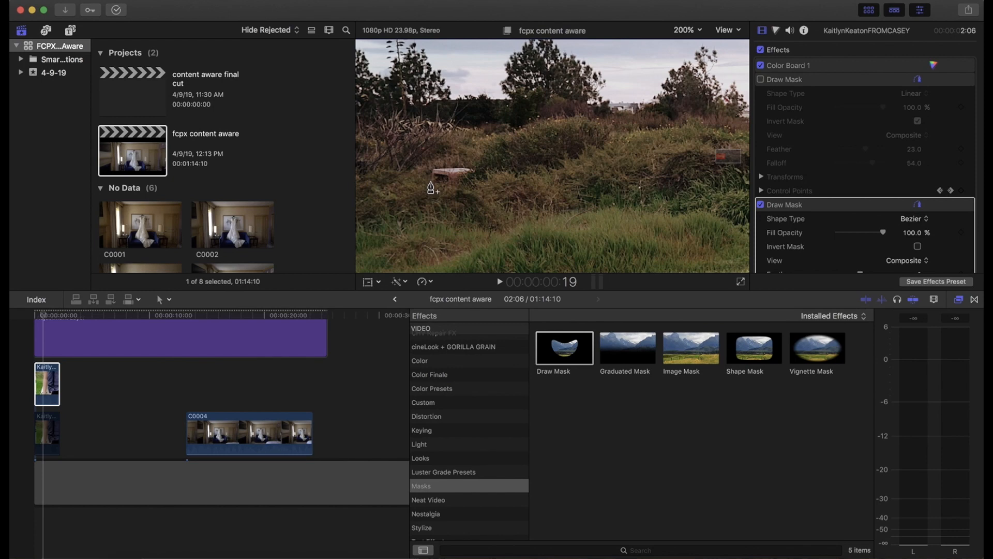
click(430, 181)
click(453, 186)
click(475, 174)
mouse_move(476, 176)
mouse_down()
mouse_move(476, 163)
mouse_move(477, 173)
mouse_up()
click(432, 167)
click(429, 182)
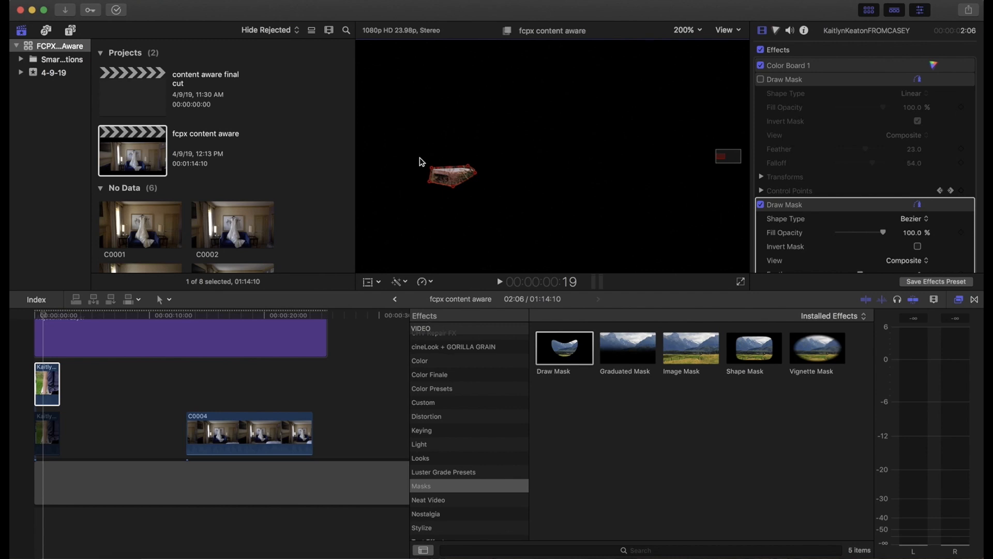
scroll(842, 174, down, 3)
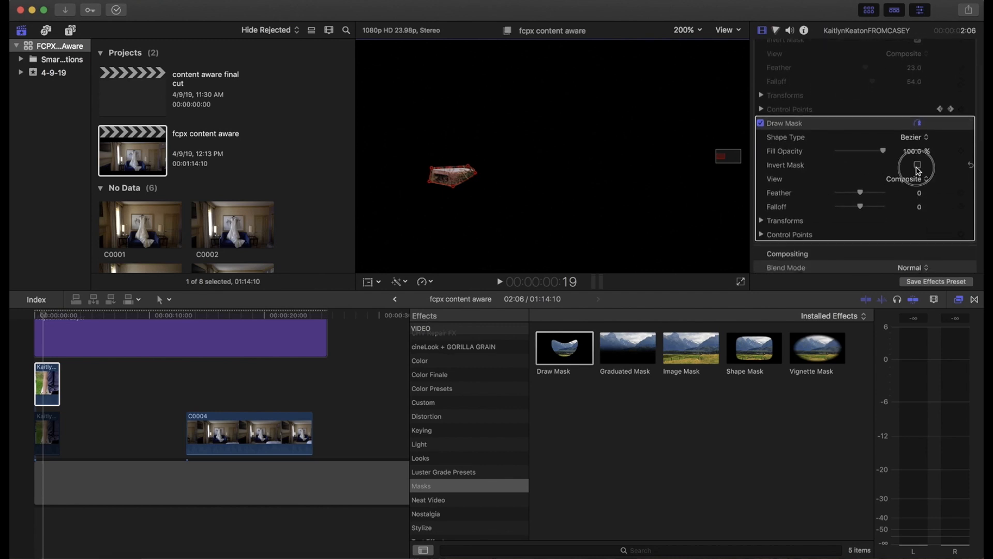
click(917, 165)
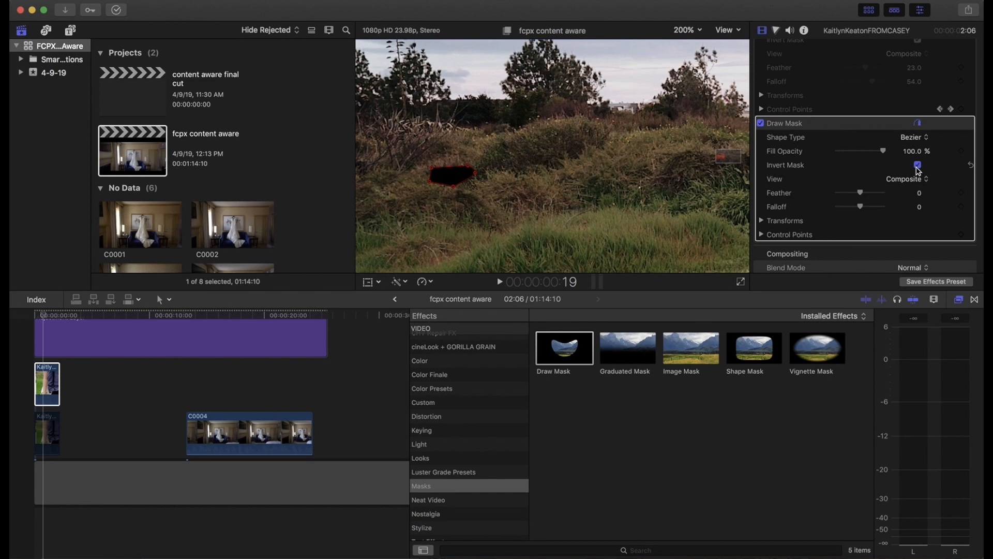
- On the first frame, move the mask over the white object to about X 34.9 px, Y -6.3 px and keyframe its position
drag(55, 316, 12, 313)
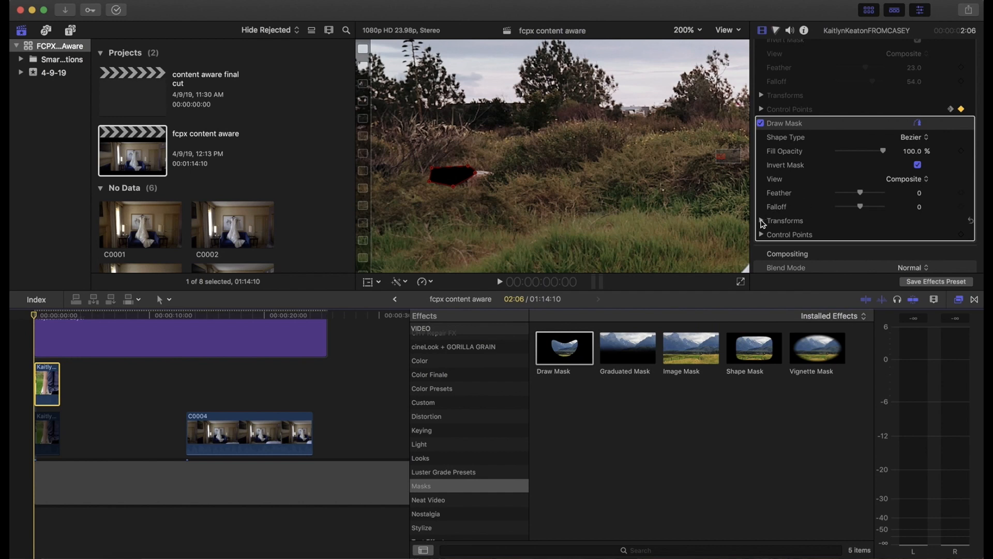
click(762, 221)
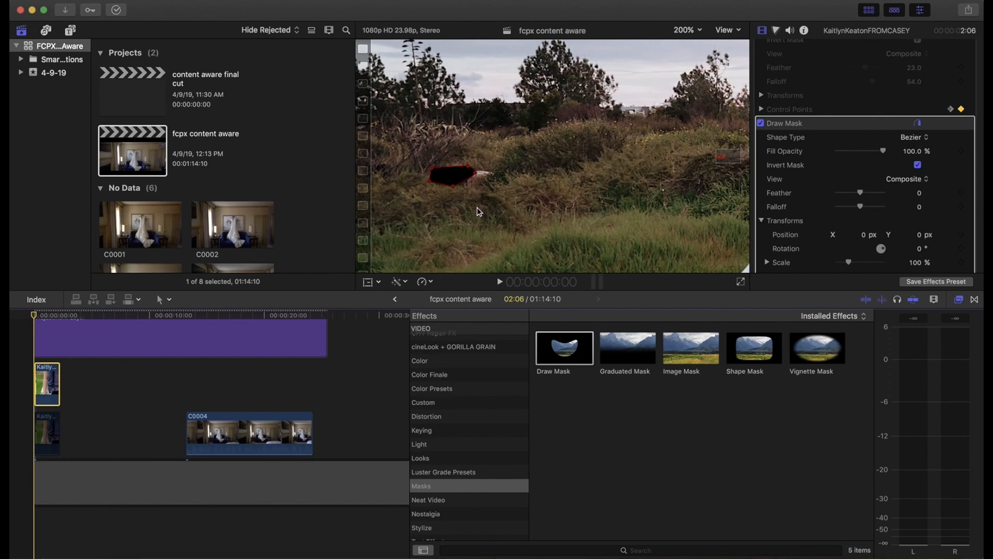
drag(456, 181, 477, 184)
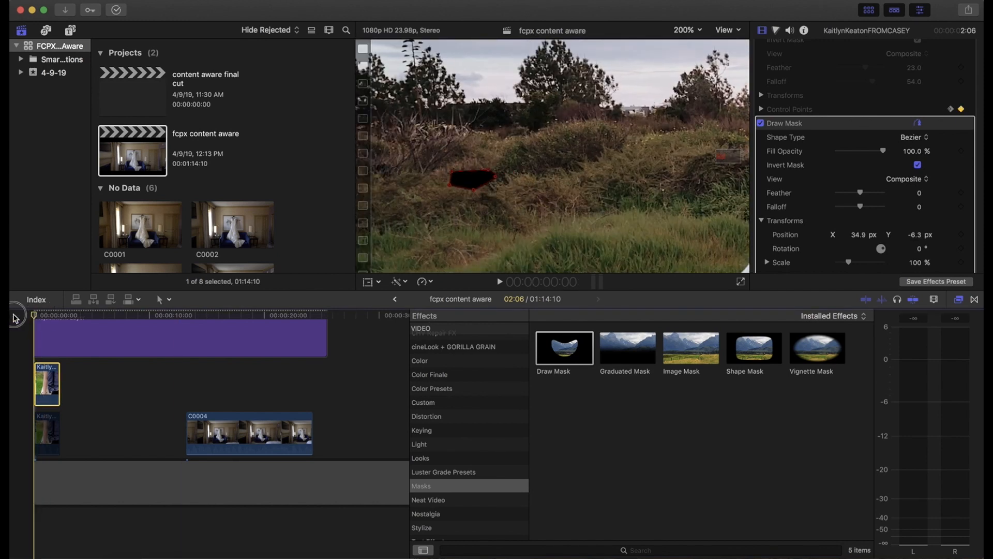
click(961, 235)
click(961, 236)
- At frame 3, keyframe the mask's position over the white object at about X 28.9 px, Y -4.7 px
key(Right)
key(Right)
key(Right)
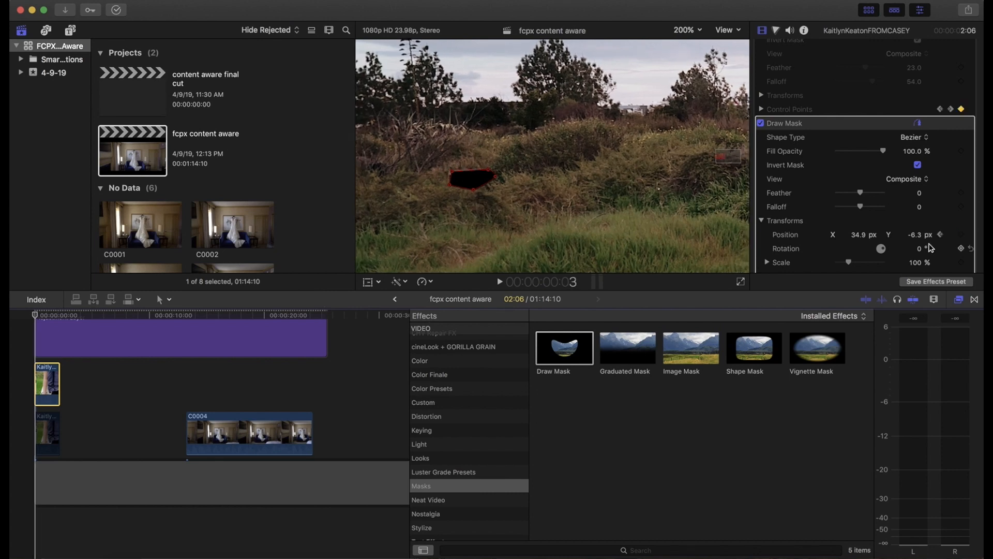
drag(470, 185, 465, 183)
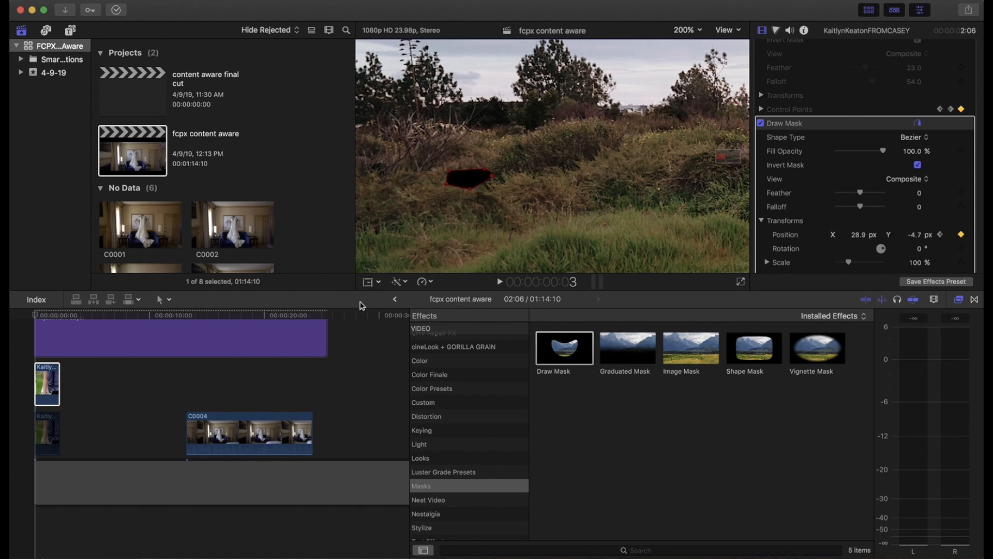
- Advance through the rest of the clip every few frames, repositioning the mask to keep the white object covered
key(Right)
key(Right)
key(Right)
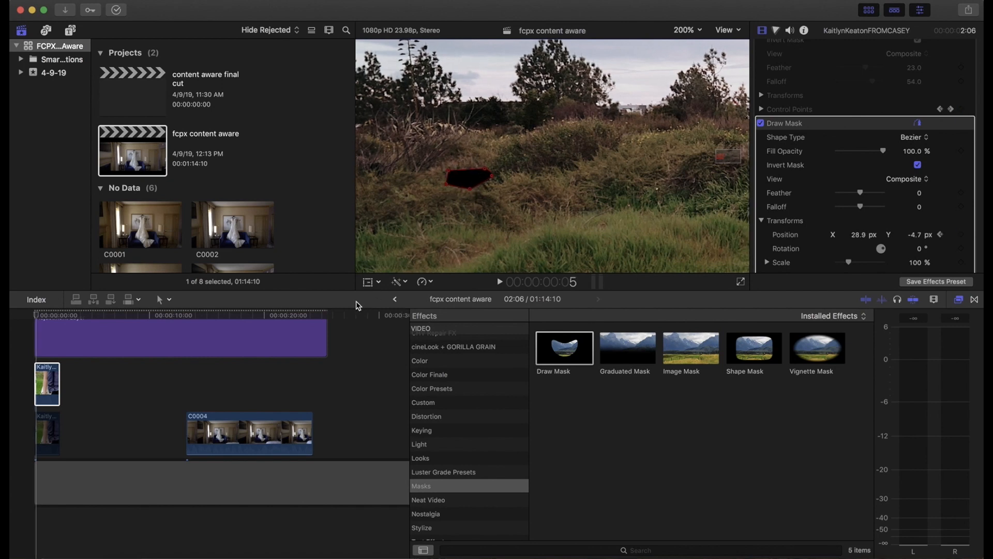
drag(461, 182, 450, 181)
key(Right)
key(Right)
key(Right)
key(Right)
key(Right)
key(Right)
key(Right)
key(Right)
key(space)
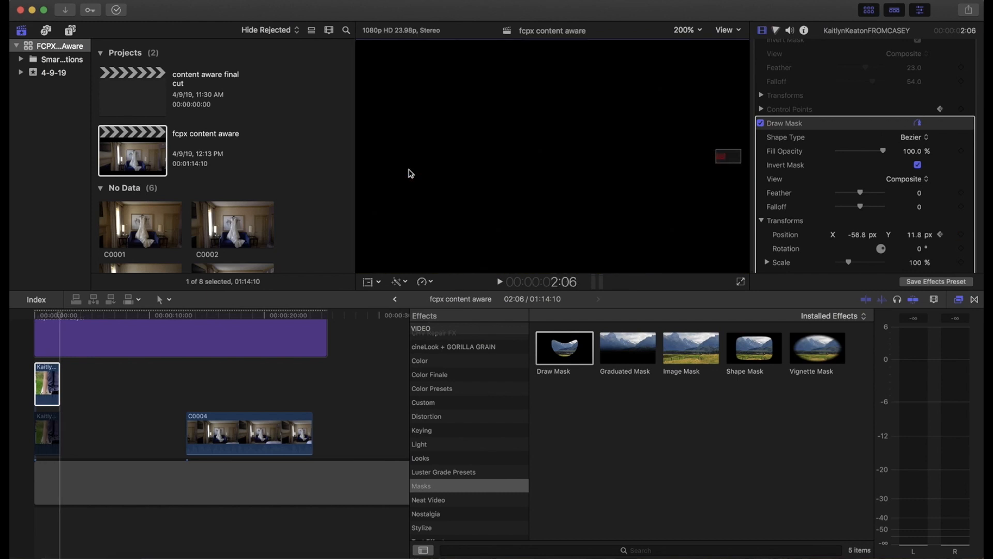
- Play the clip from the start and step through its frames to check that the mask follows the white object
click(39, 314)
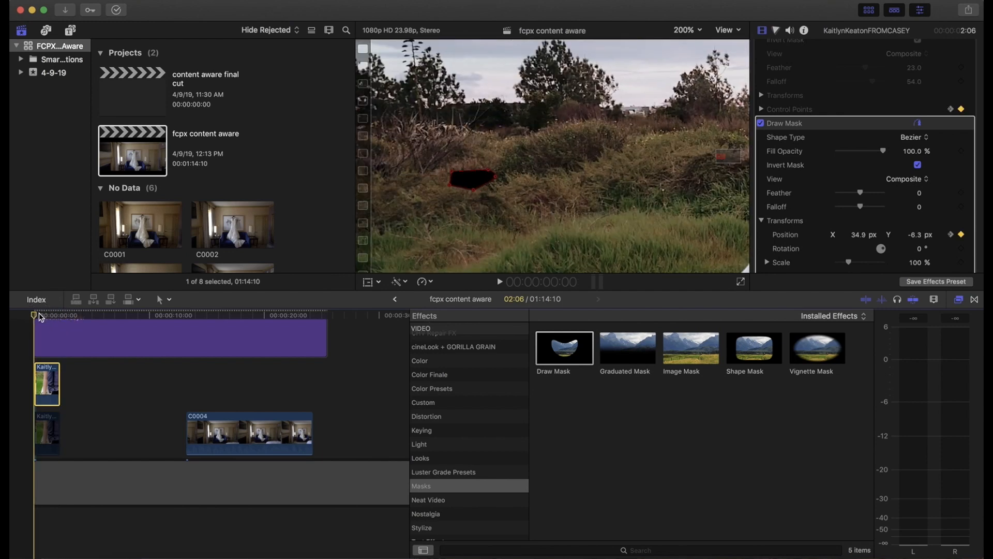
key(space)
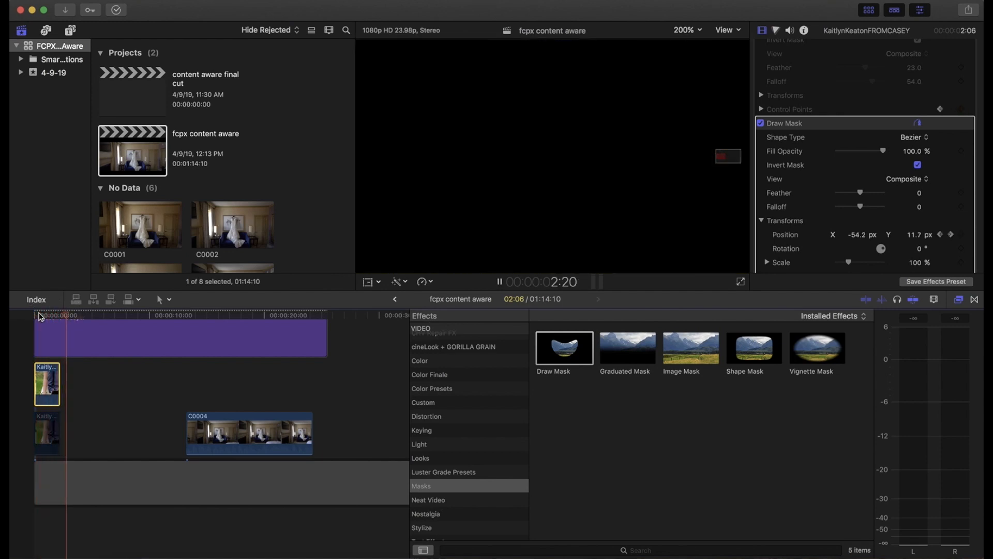
click(32, 315)
key(space)
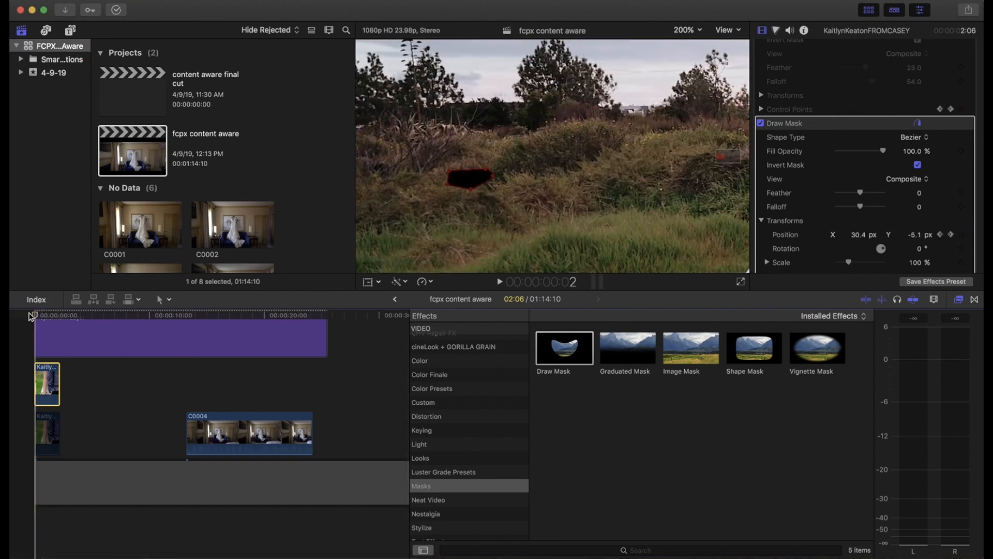
key(Left)
key(Left)
key(Left)
key(Left)
key(Left)
key(Left)
key(Left)
key(Left)
key(Left)
key(Left)
key(Left)
key(Left)
key(Left)
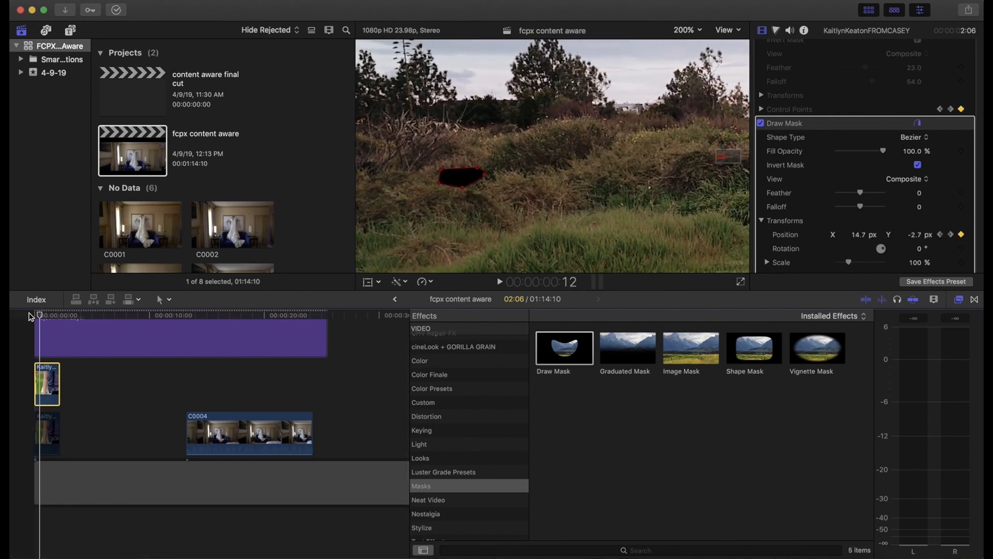
key(Left)
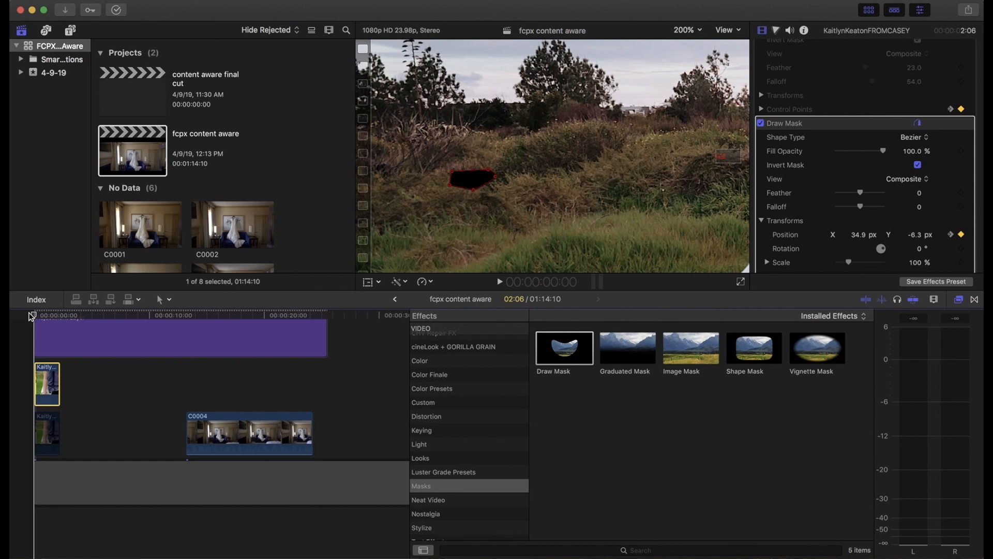
- Enable the disabled lower copy of the wedding clip so it fills the masked hole
click(48, 434)
key(space)
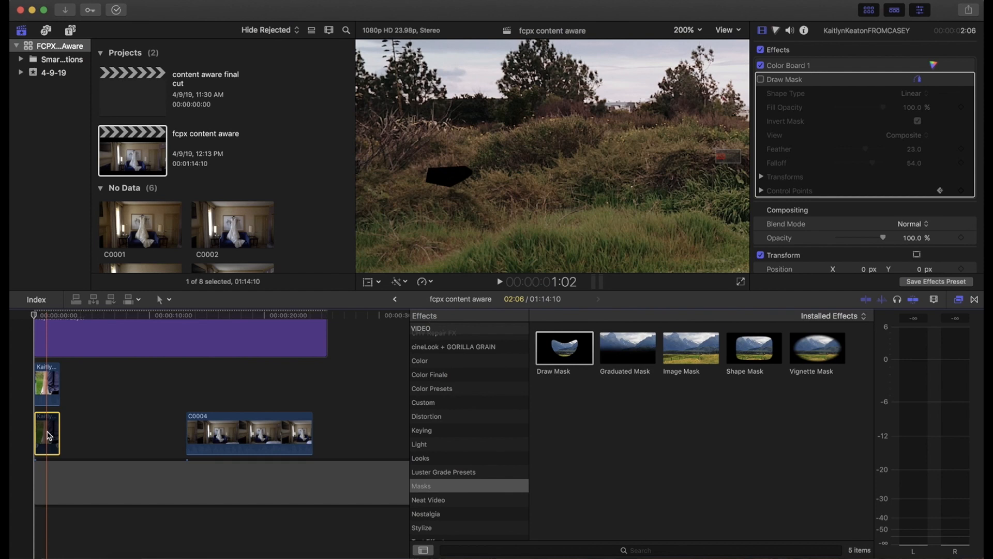
key(v)
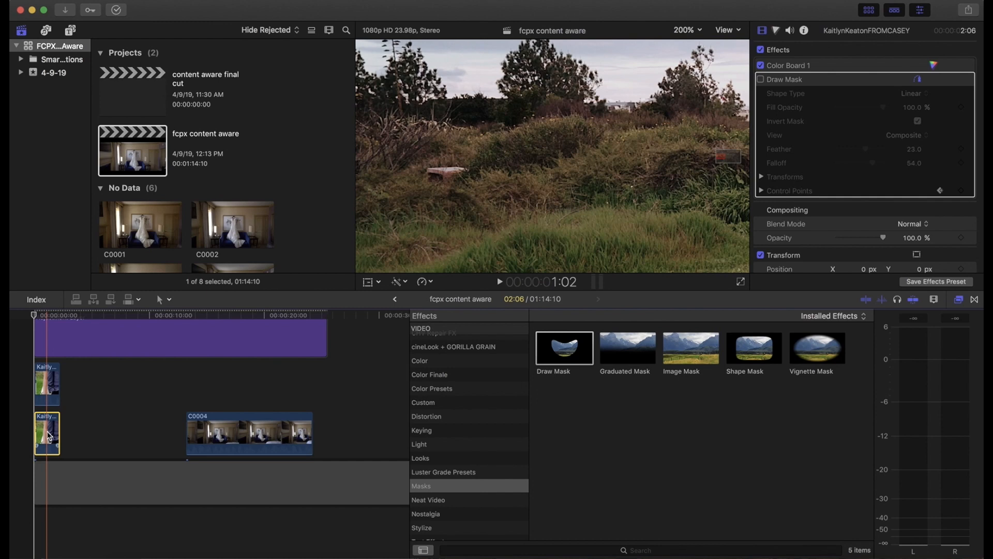
- On the first frame, transform the lower clip to about X -33.2 px, Y 20.0 px so clean grass fills the hole
click(368, 283)
click(378, 283)
click(390, 296)
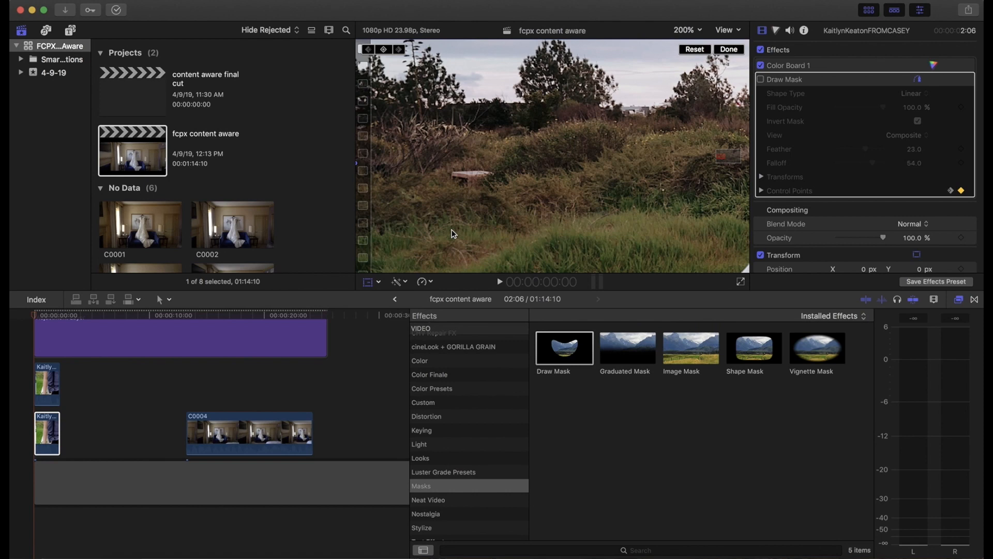
drag(451, 230, 420, 213)
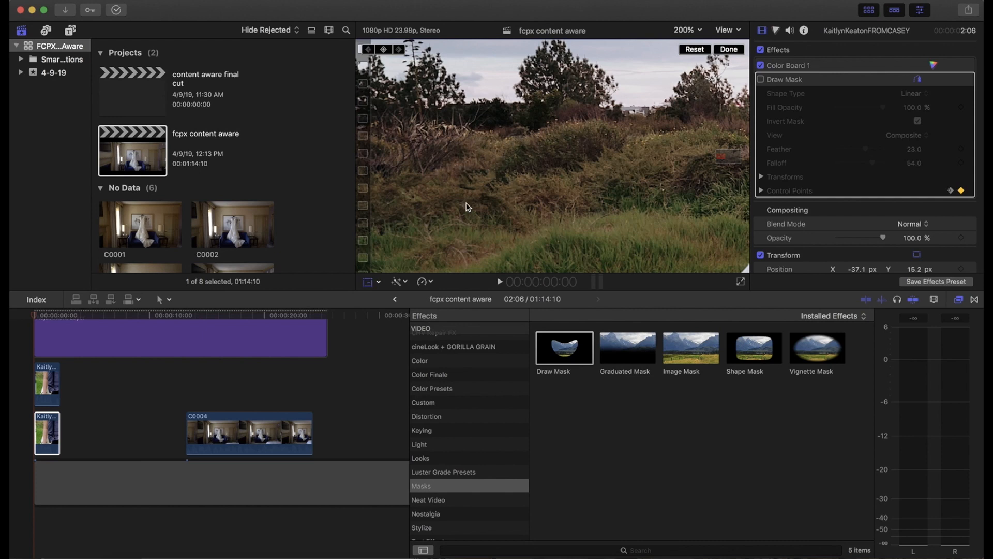
drag(459, 212, 460, 214)
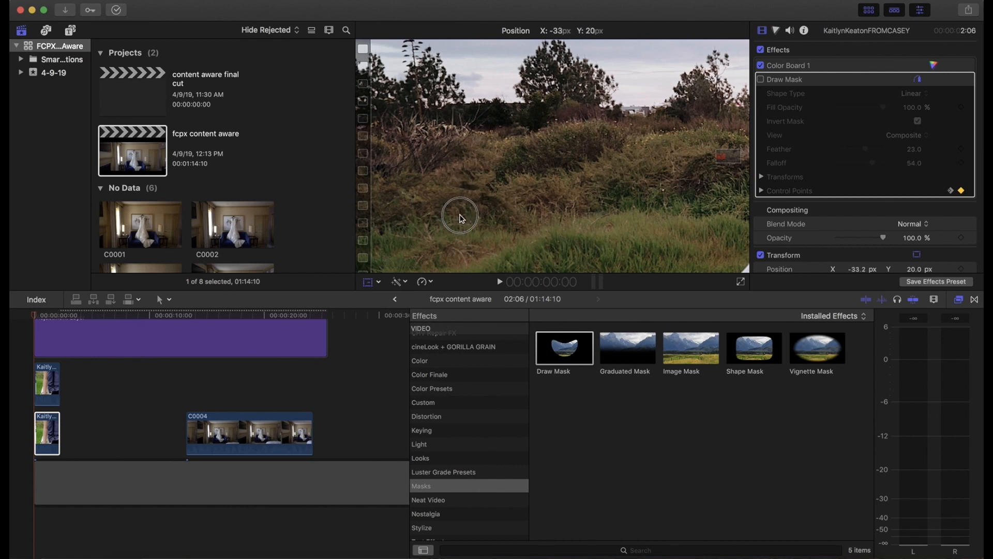
drag(462, 219, 460, 218)
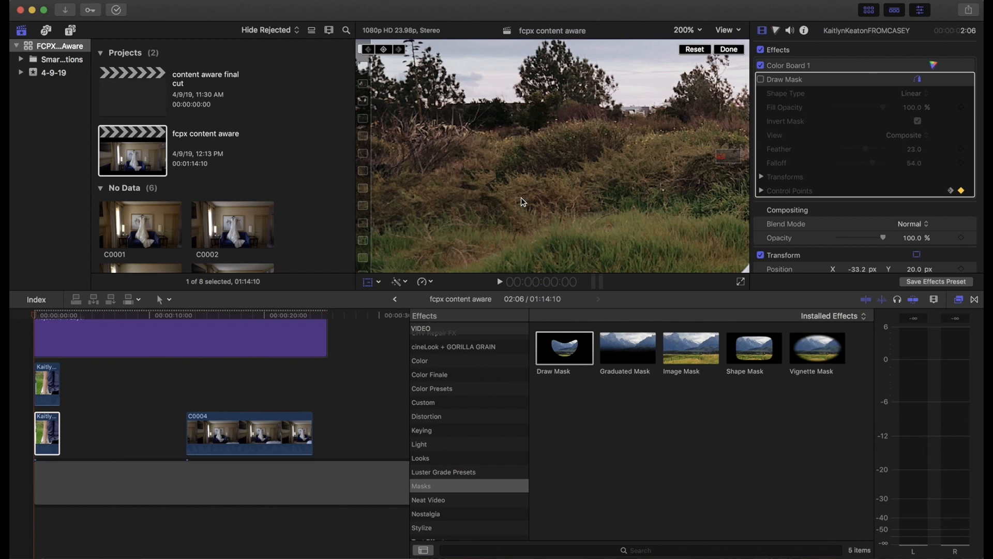
- Soften the upper clip's active Draw Mask with Feather 10 and Falloff -23
click(51, 434)
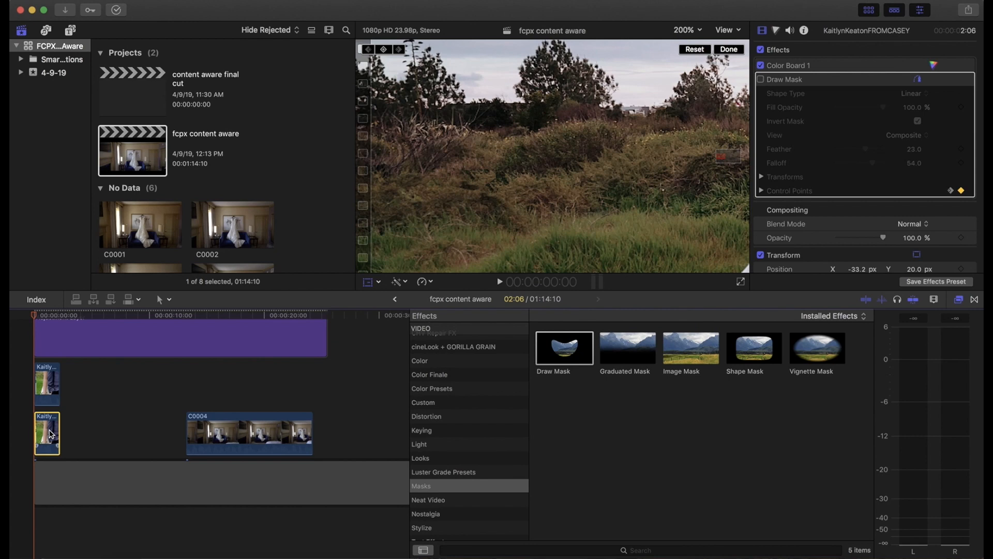
click(46, 378)
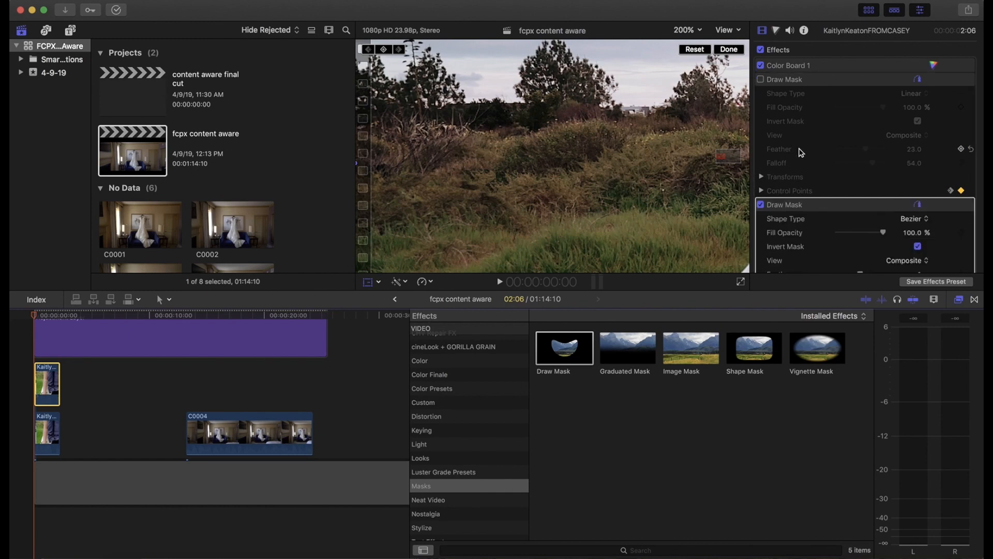
scroll(846, 140, down, 5)
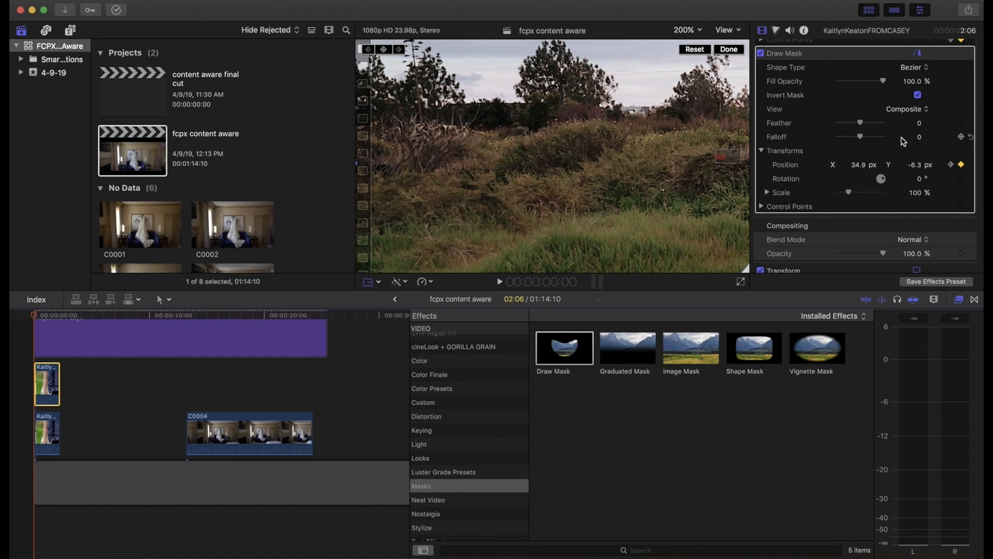
drag(861, 123, 862, 123)
- Play the magnified shot from the start to check how the patched area blends with the surrounding grass
key(space)
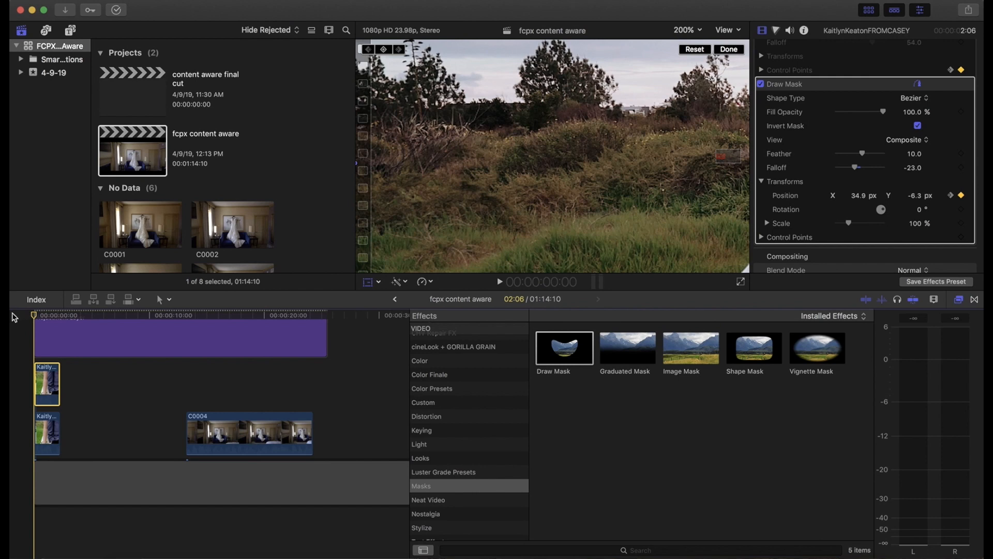
key(space)
key(space)
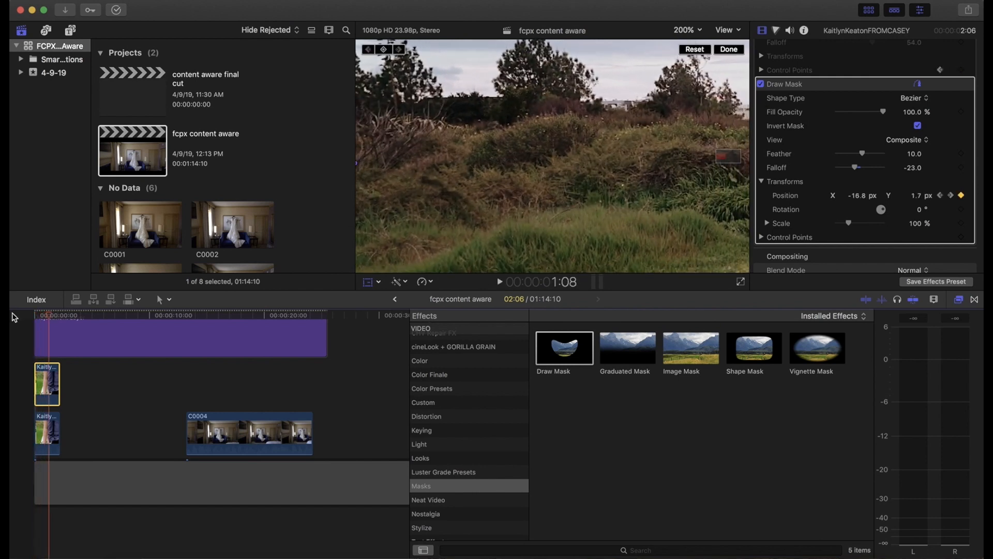
drag(62, 313, 19, 312)
key(space)
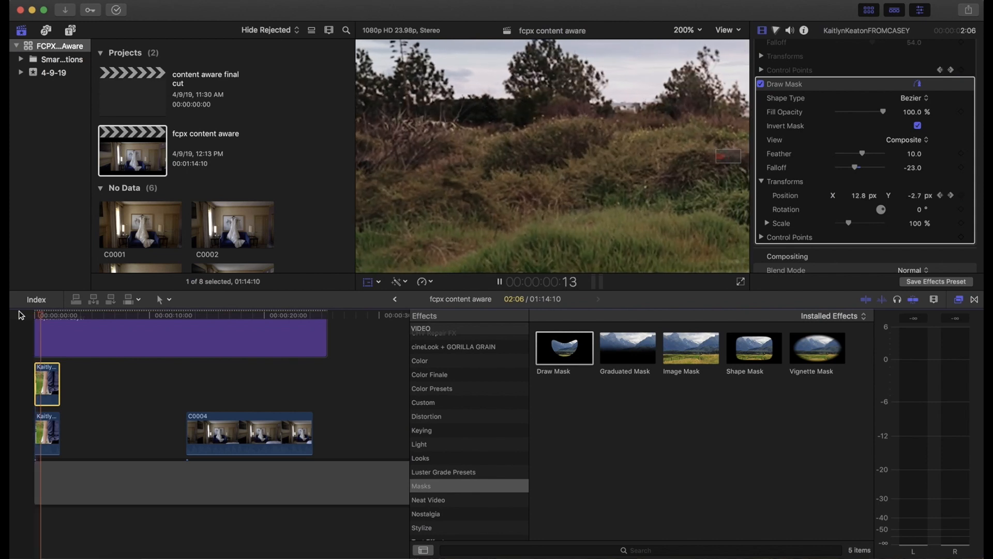
key(space)
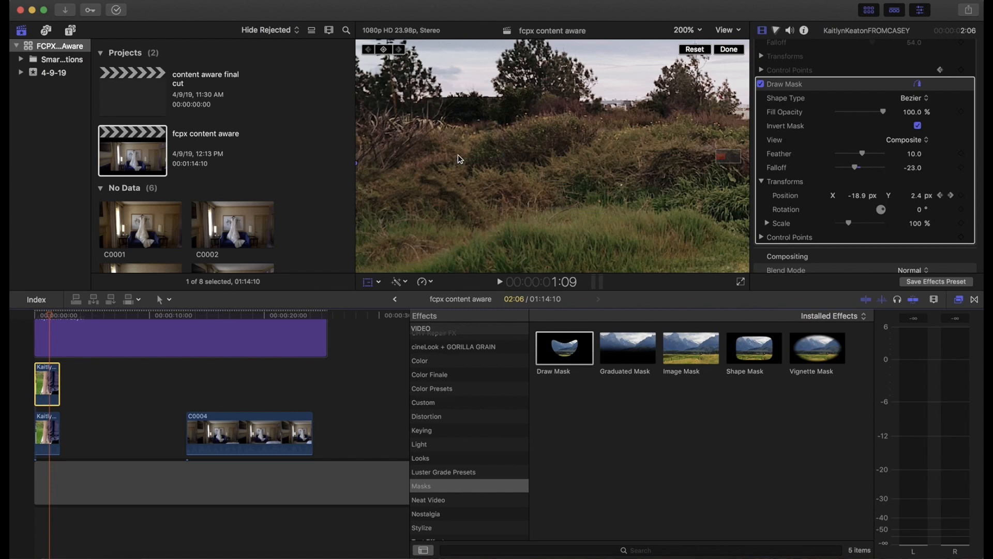
- Fit the whole frame in the viewer, finish the transform editing and play the shot from the start to review the removal
click(682, 33)
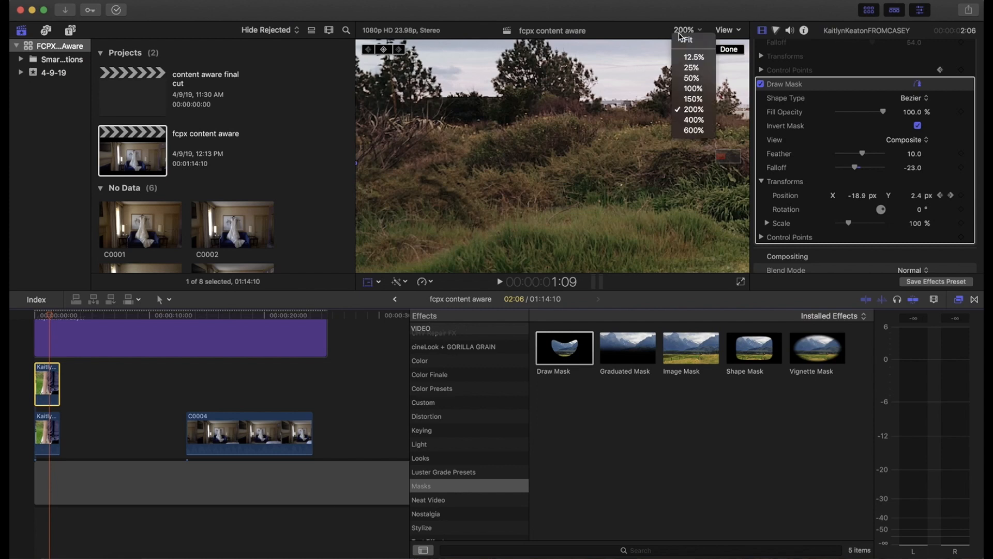
click(686, 39)
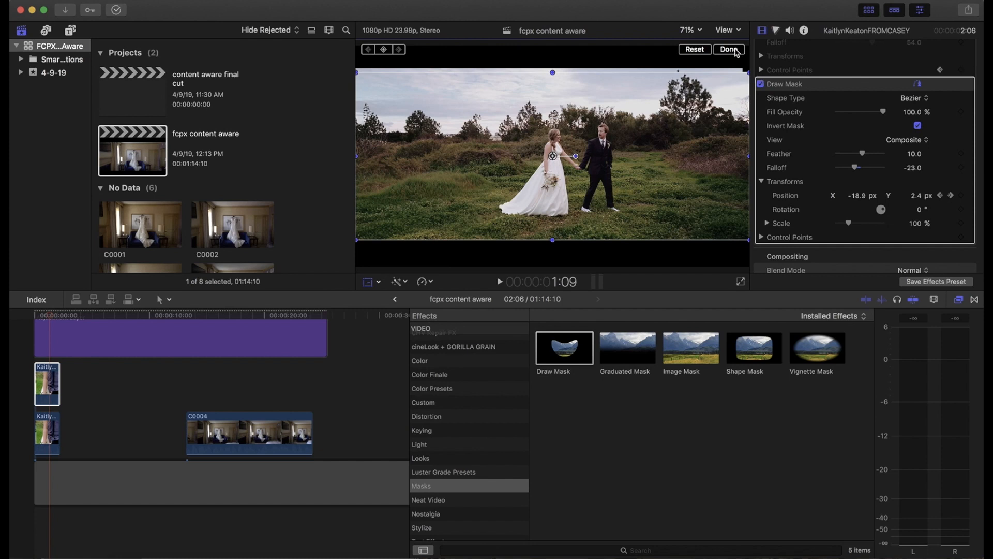
click(730, 51)
drag(73, 317, 22, 315)
click(83, 339)
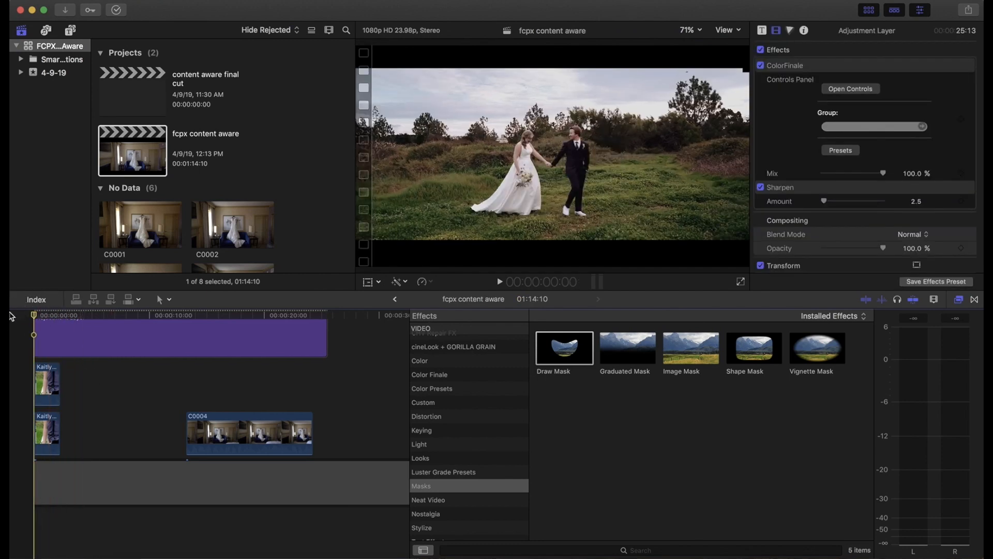
key(space)
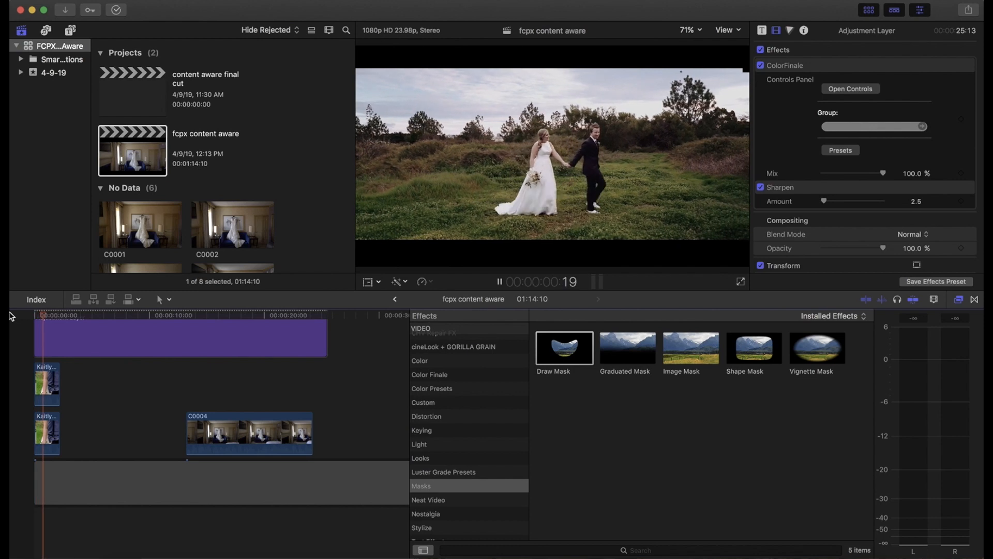
key(space)
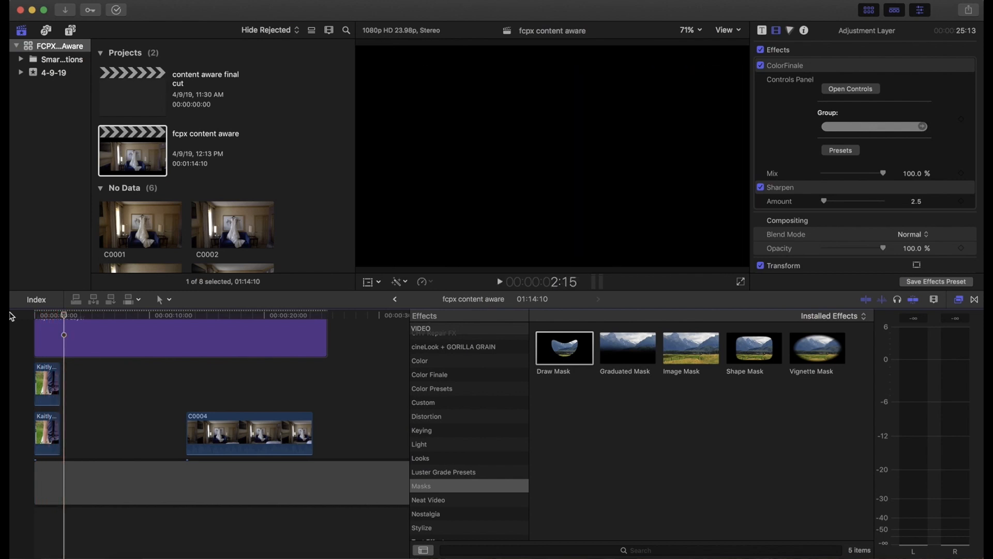
drag(45, 315, 28, 316)
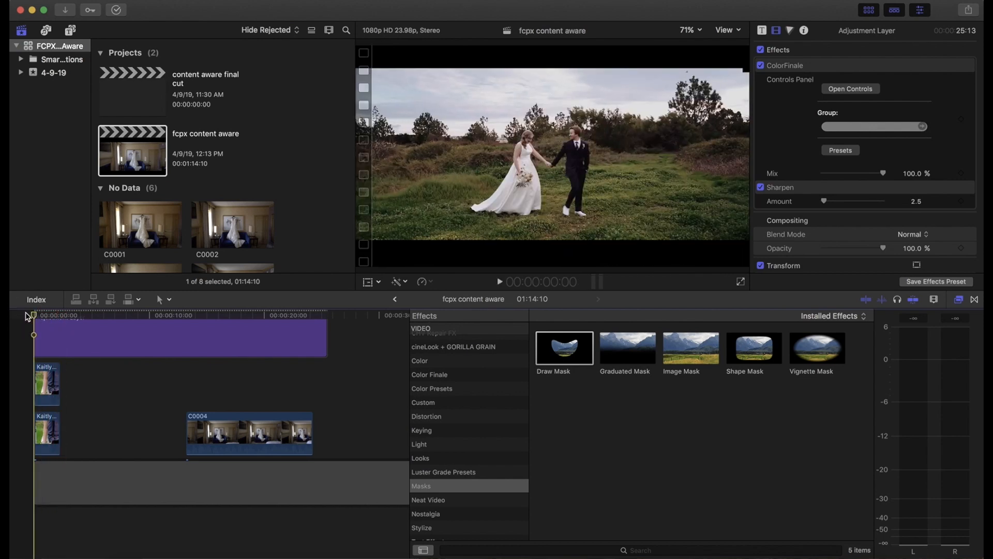
key(space)
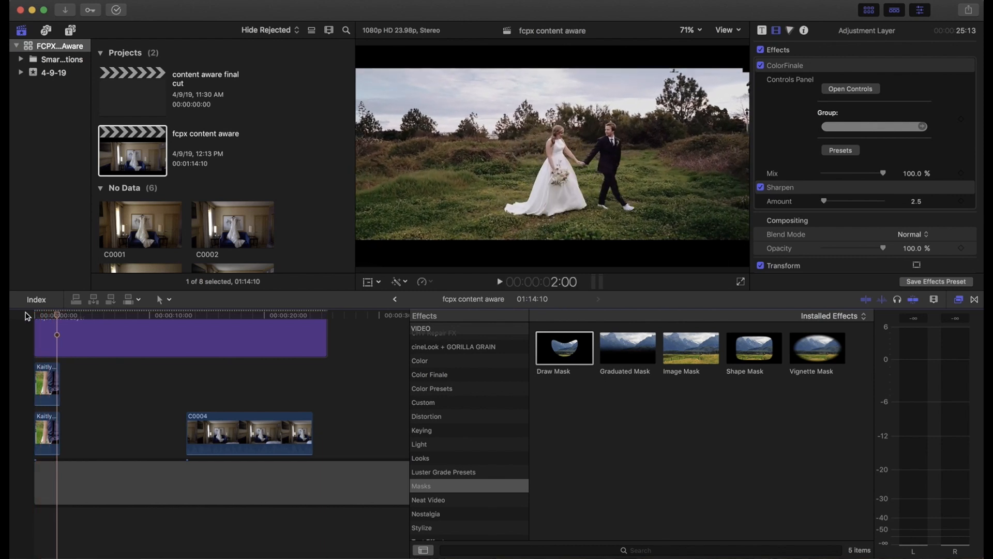
click(23, 316)
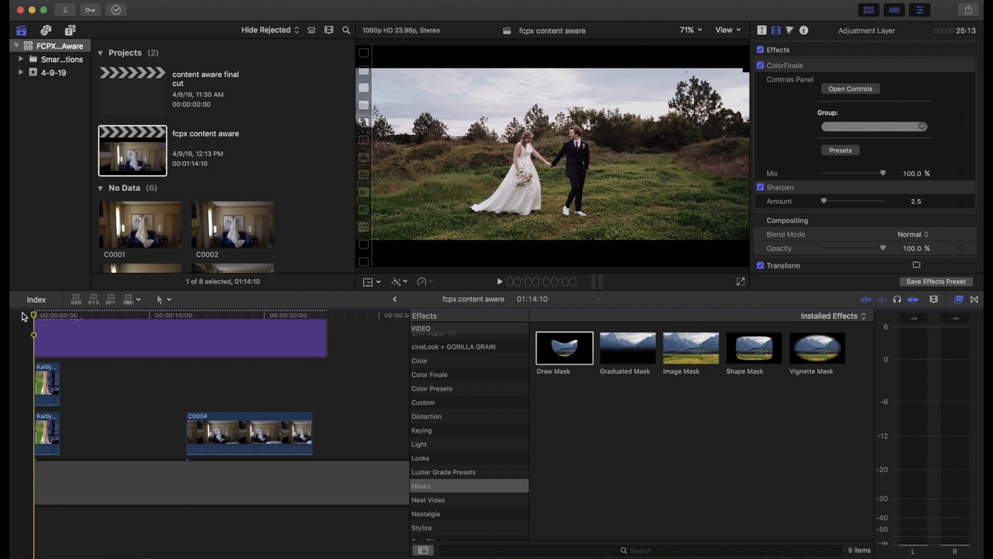
- At frame 16, magnify the patched area to 200% and scale the lower clip to 103%
click(41, 315)
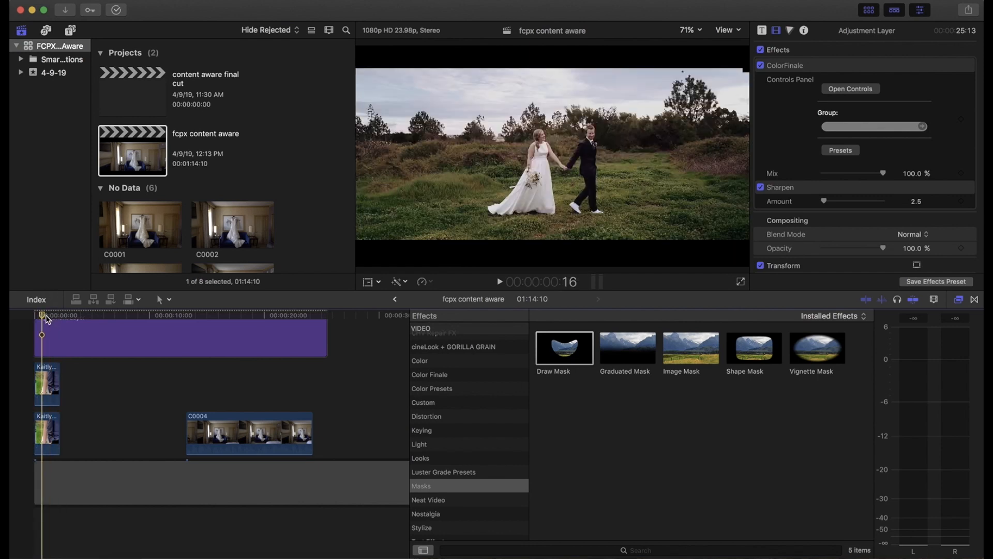
click(725, 30)
click(692, 31)
click(700, 109)
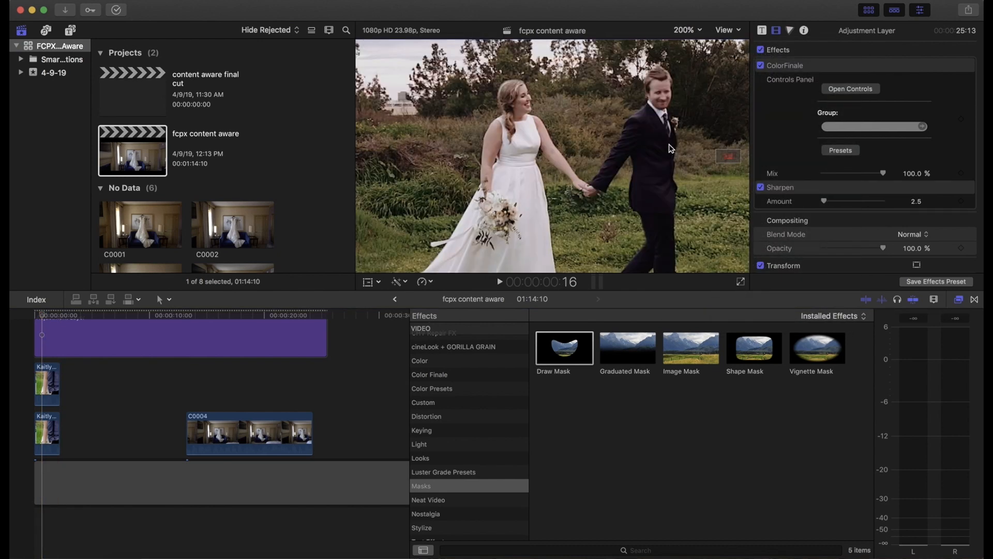
drag(726, 160, 715, 160)
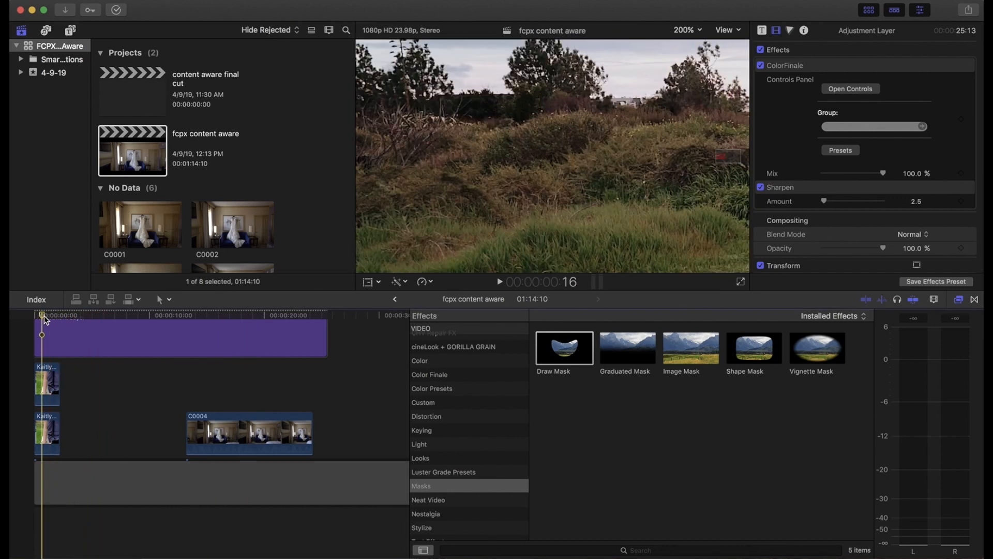
click(45, 432)
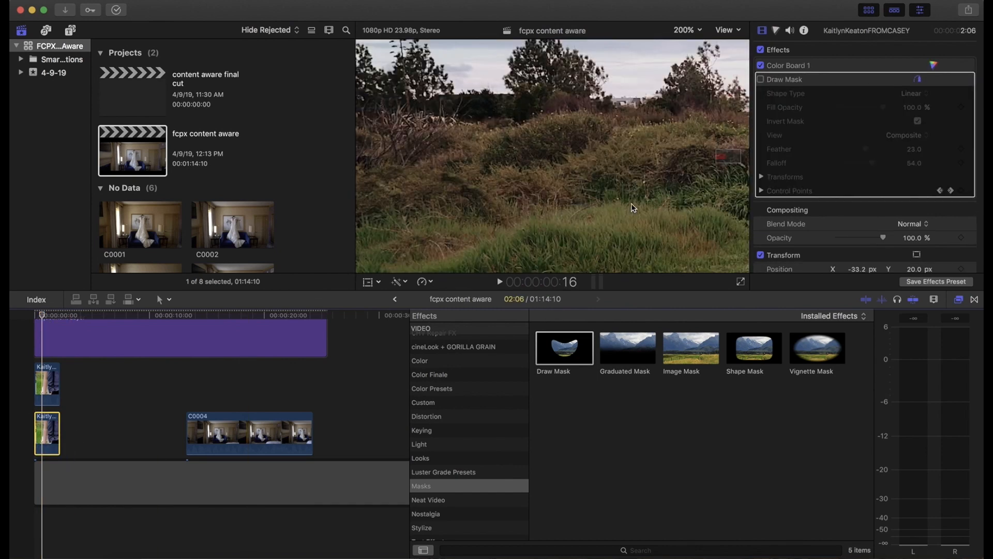
scroll(782, 189, down, 2)
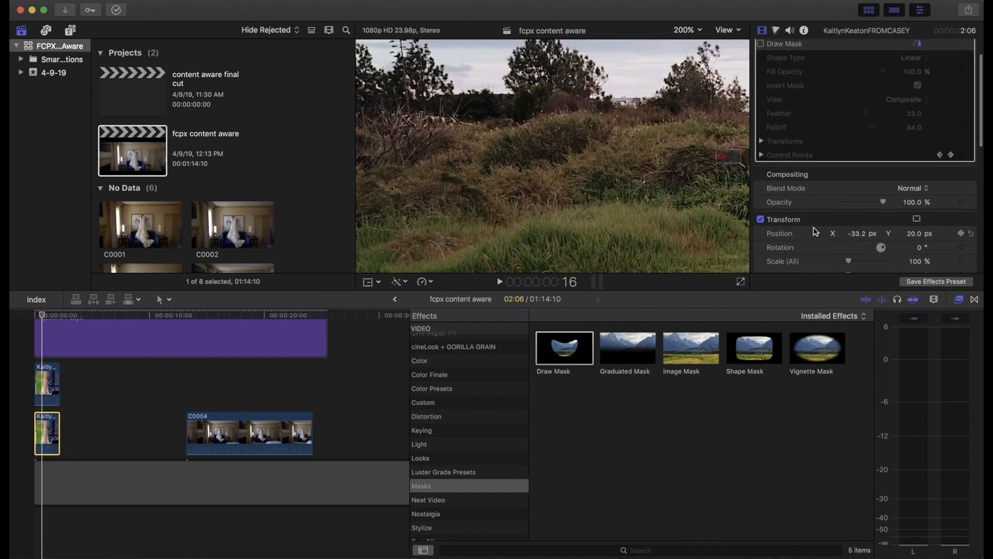
click(849, 262)
drag(850, 264, 850, 264)
- Play the shot from the start to check the patch with the enlarged lower clip
click(43, 316)
key(Home)
key(space)
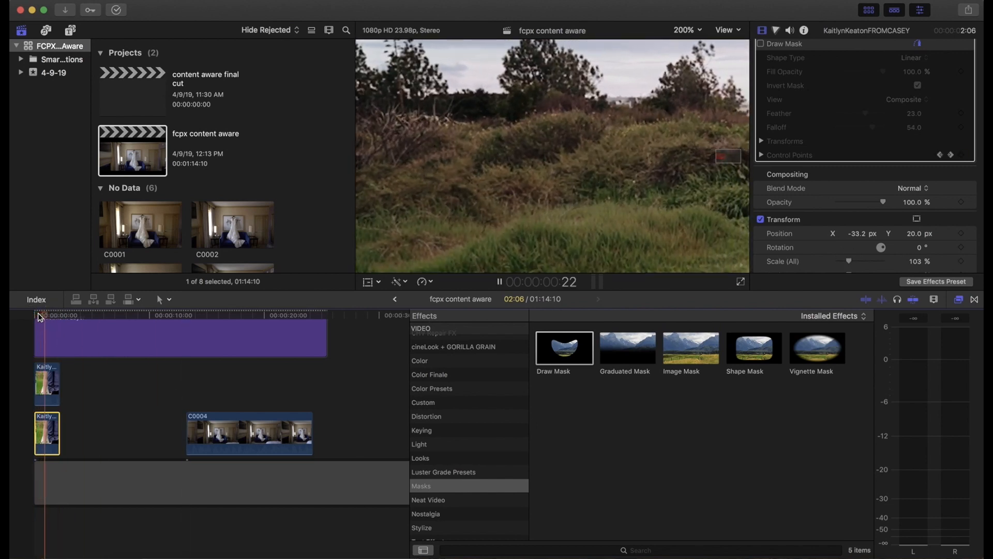
key(space)
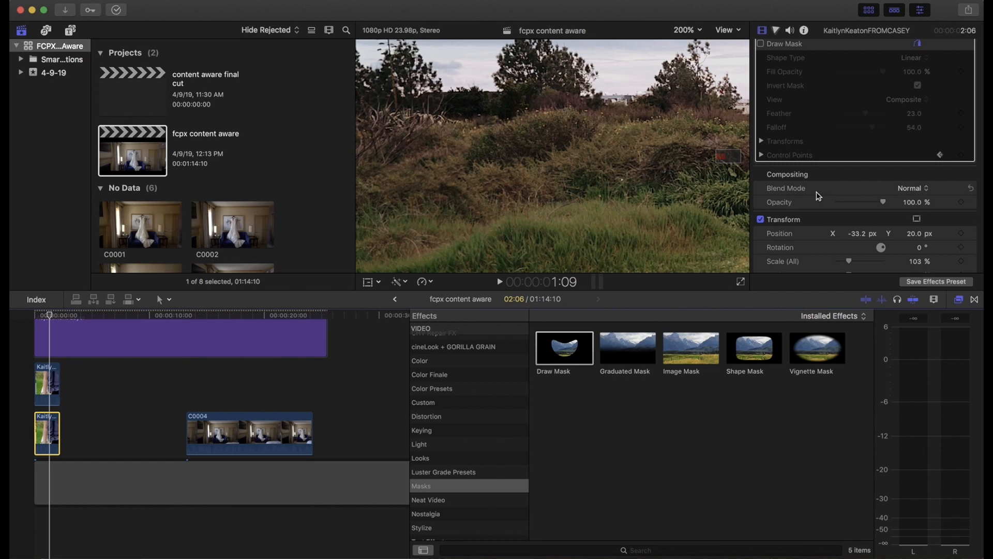
- At the one-second mark, set the Feather of the upper clip's active Draw Mask to 16
scroll(818, 195, up, 3)
click(52, 385)
click(47, 314)
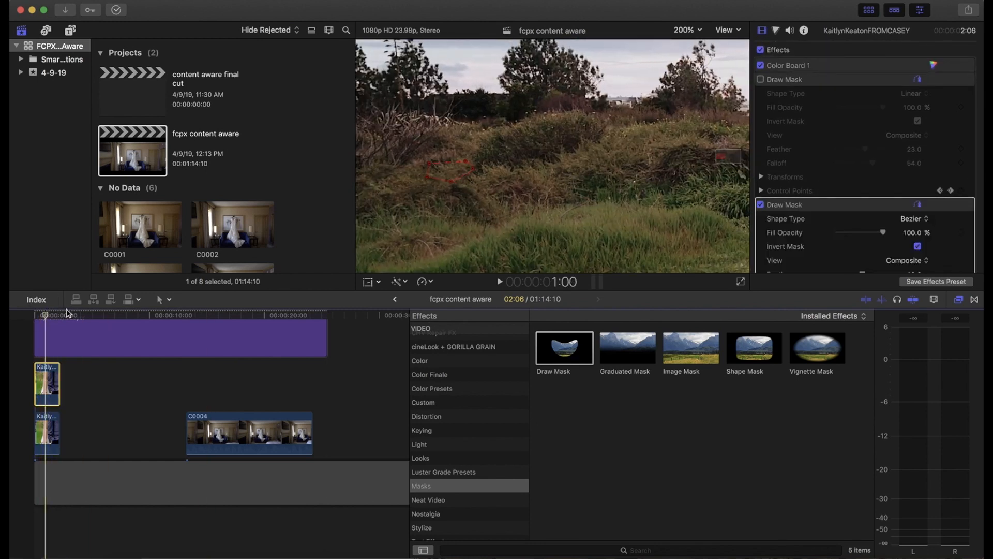
scroll(852, 204, down, 4)
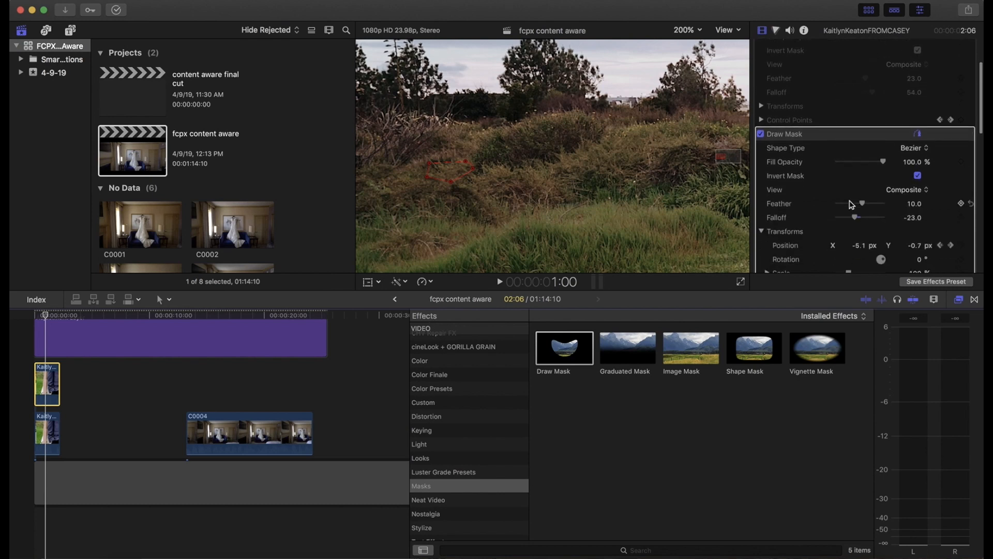
drag(863, 204, 867, 206)
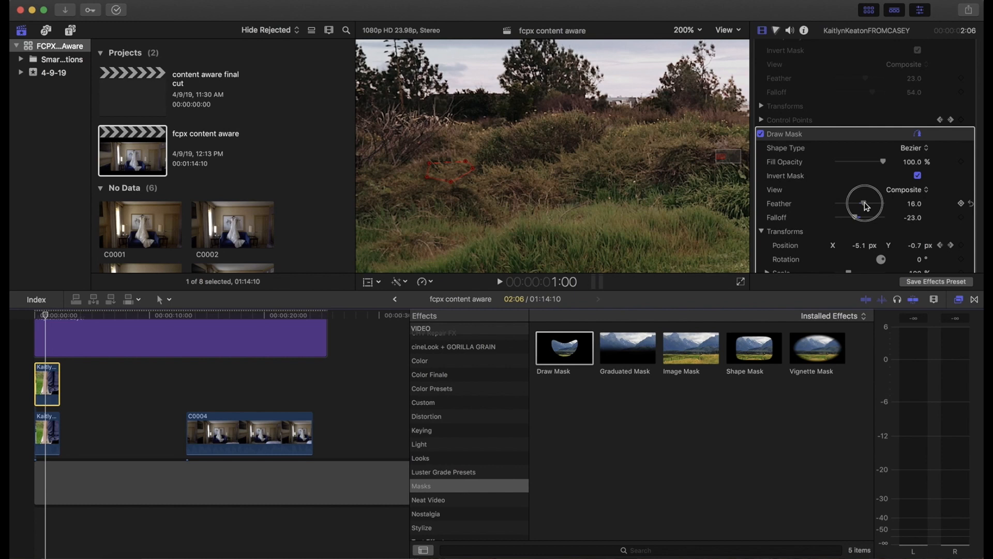
drag(867, 205, 866, 206)
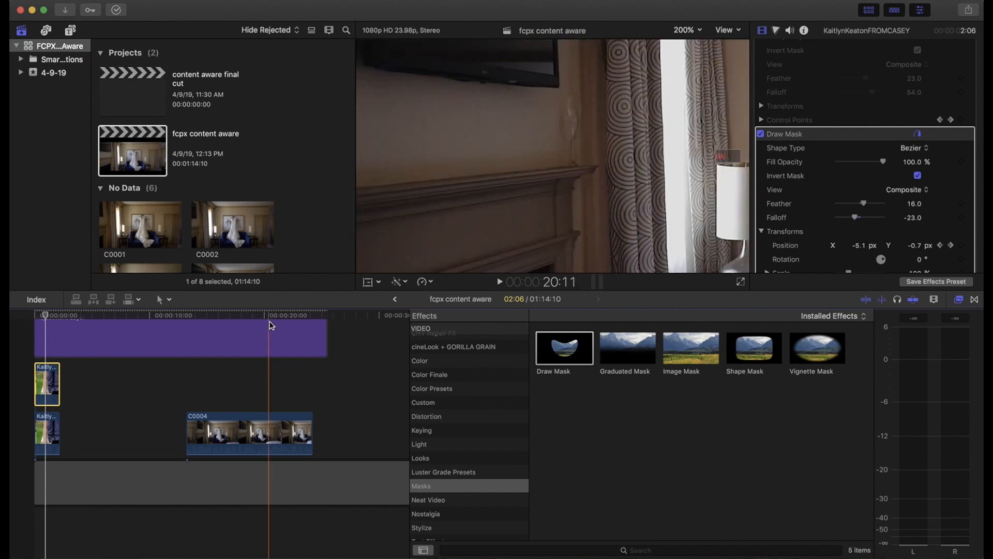
- Play the shot from the start to check the softer mask edge, and select the lower clip
drag(48, 318, 42, 318)
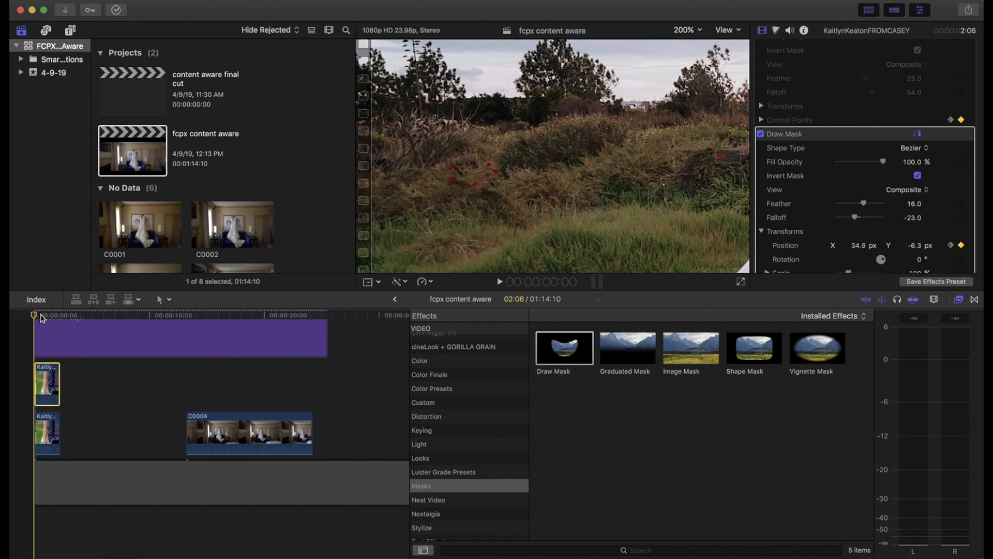
key(space)
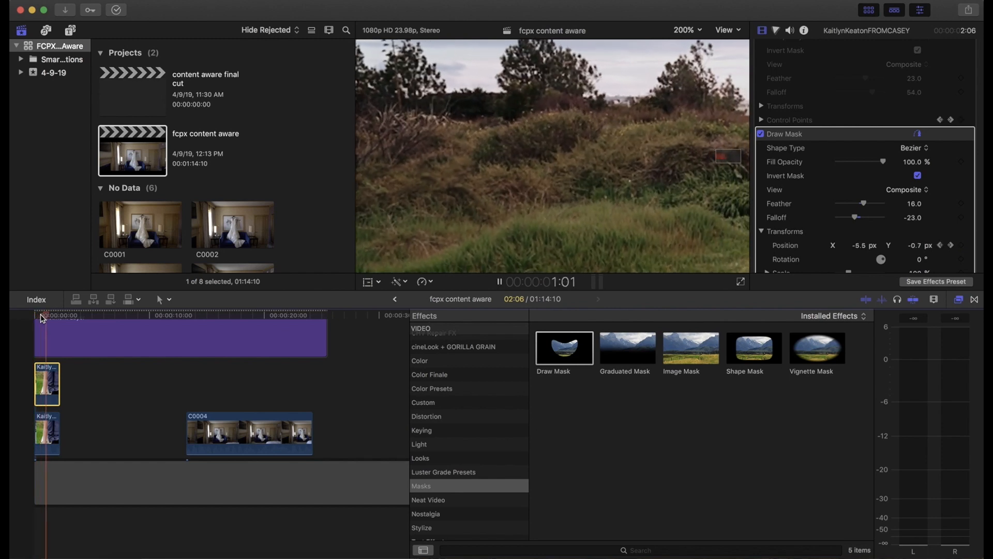
key(space)
click(47, 429)
key(Delete)
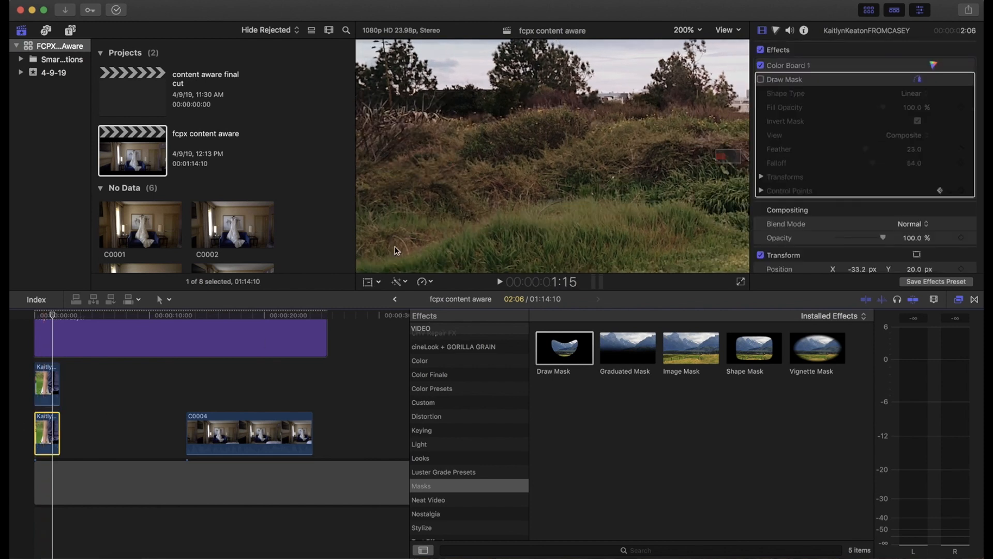
- Reposition the lower clip to X -46.3 px and Y 12.8 px so different background fills the mask
click(378, 282)
click(387, 296)
click(404, 227)
mouse_move(405, 230)
mouse_down()
mouse_move(412, 241)
mouse_move(399, 233)
mouse_up()
- Play the magnified shot twice from the start to check the patch with the repositioned lower clip
drag(45, 315, 19, 314)
key(space)
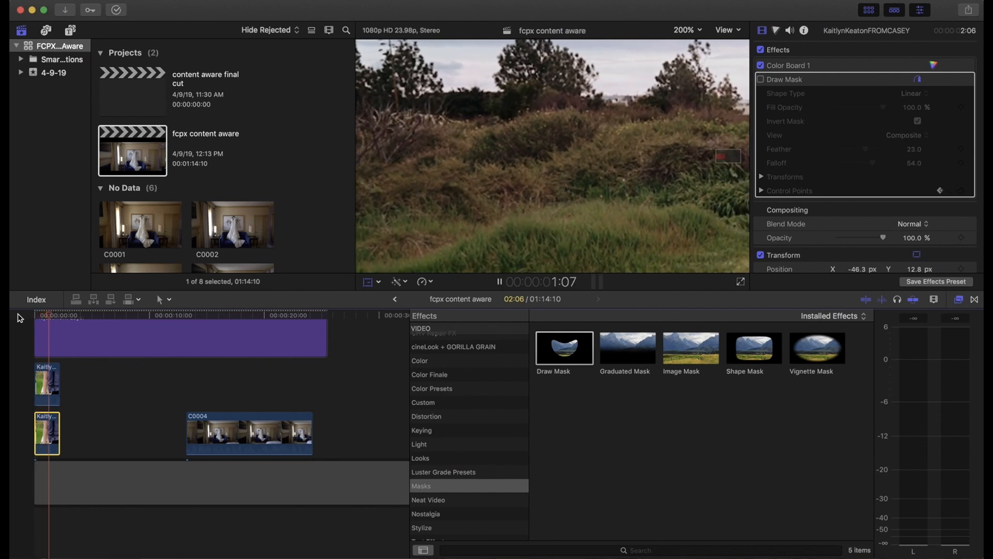
key(space)
drag(43, 314, 31, 315)
key(space)
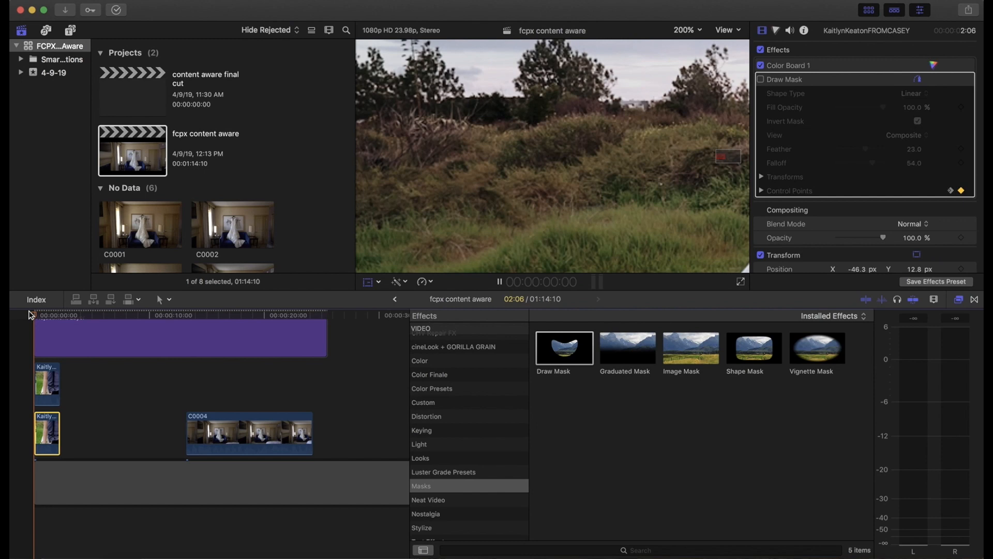
key(space)
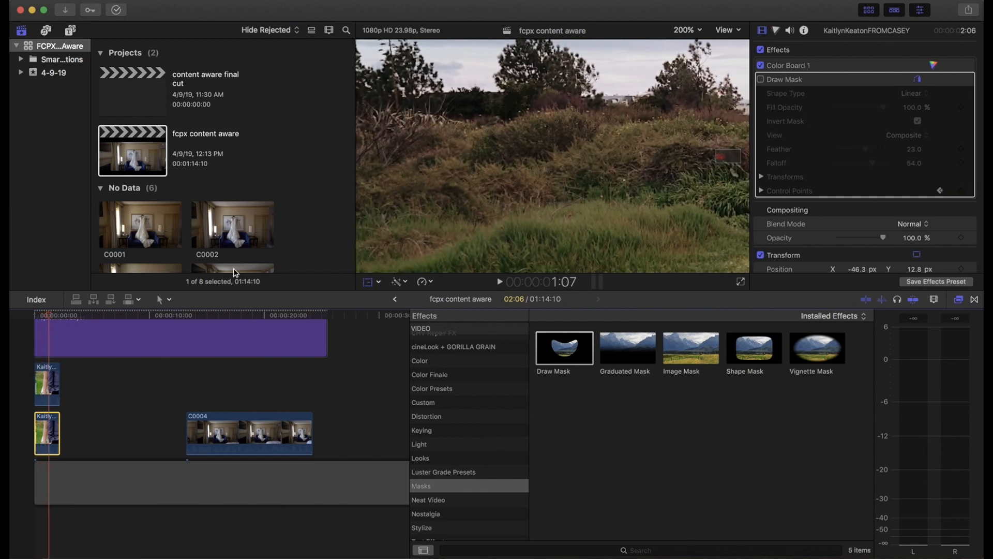
- Fit the whole frame in the viewer, clear the clip selection and play the patched wedding shot repeatedly from the start
click(684, 29)
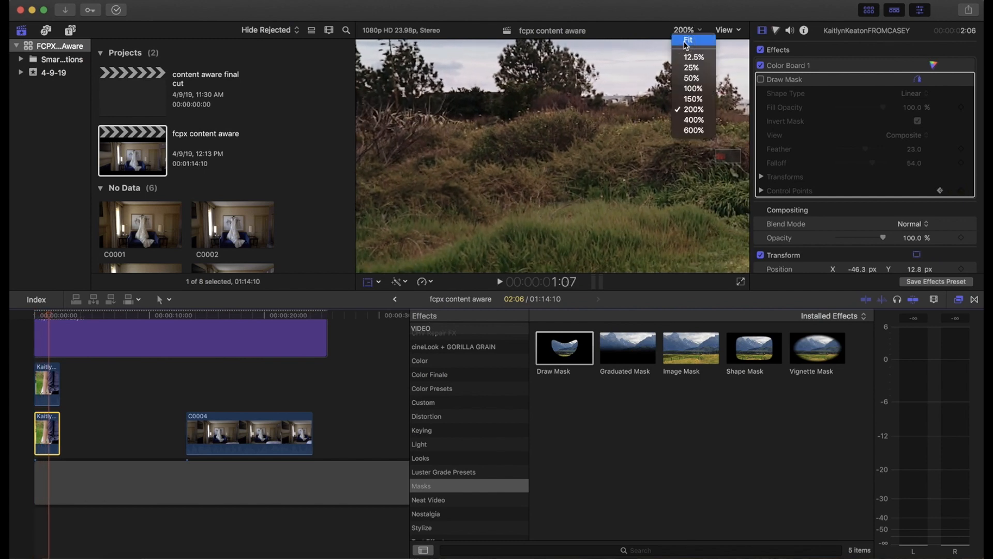
click(686, 43)
drag(49, 315, 11, 316)
click(96, 408)
click(730, 49)
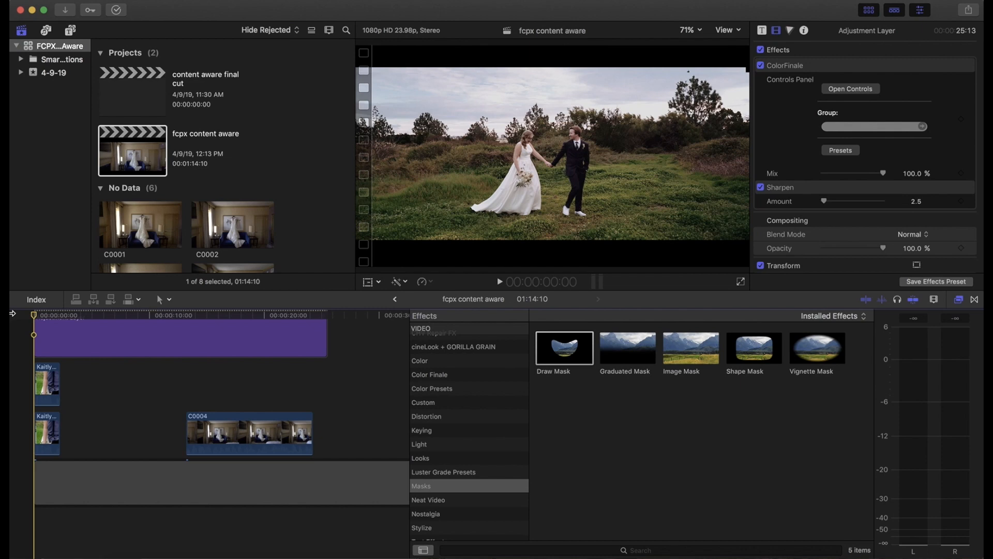
key(space)
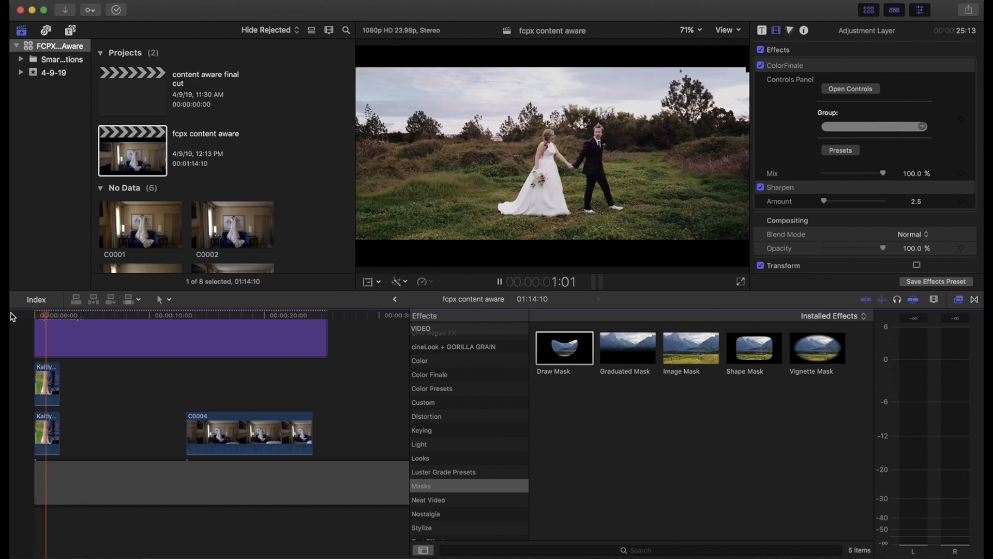
drag(46, 315, 20, 315)
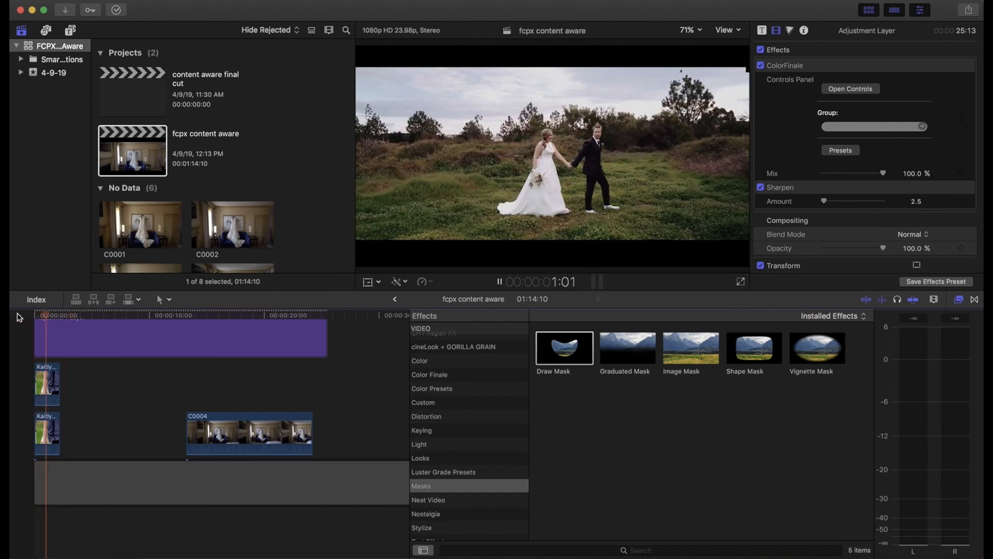
key(space)
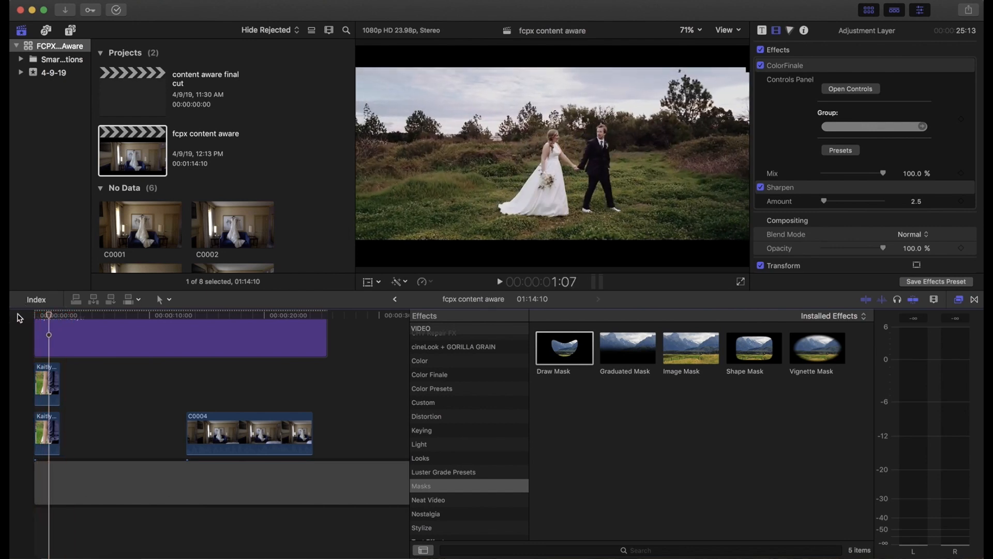
click(32, 315)
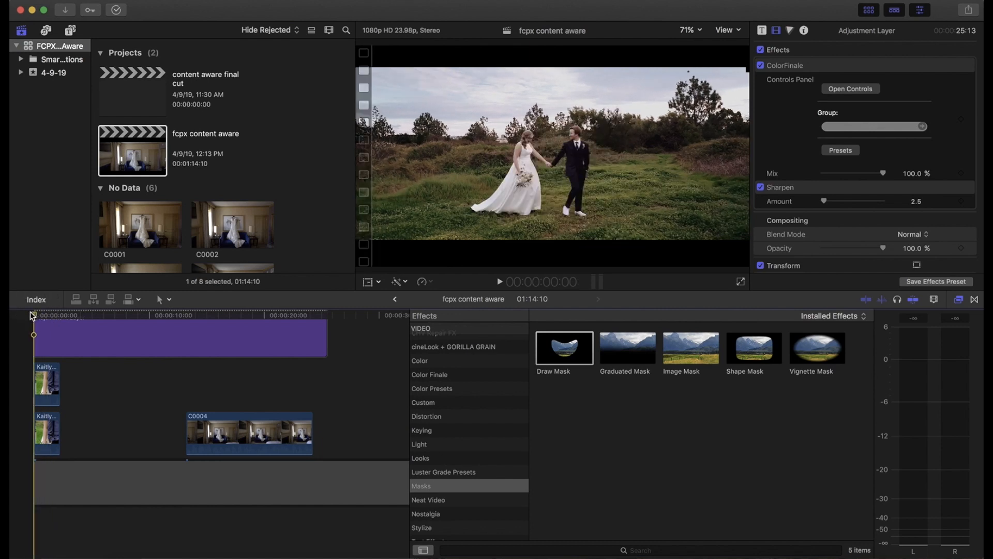
key(space)
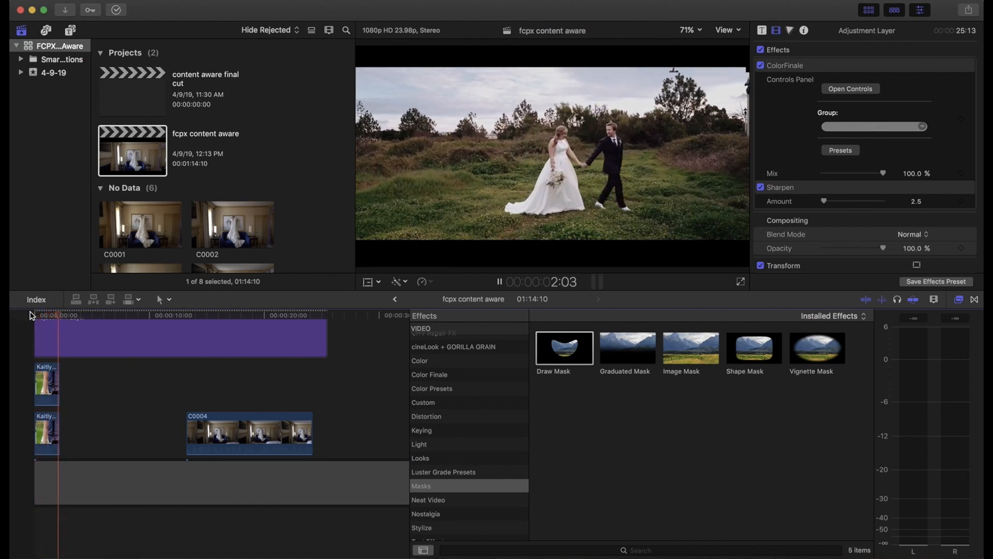
key(space)
click(33, 315)
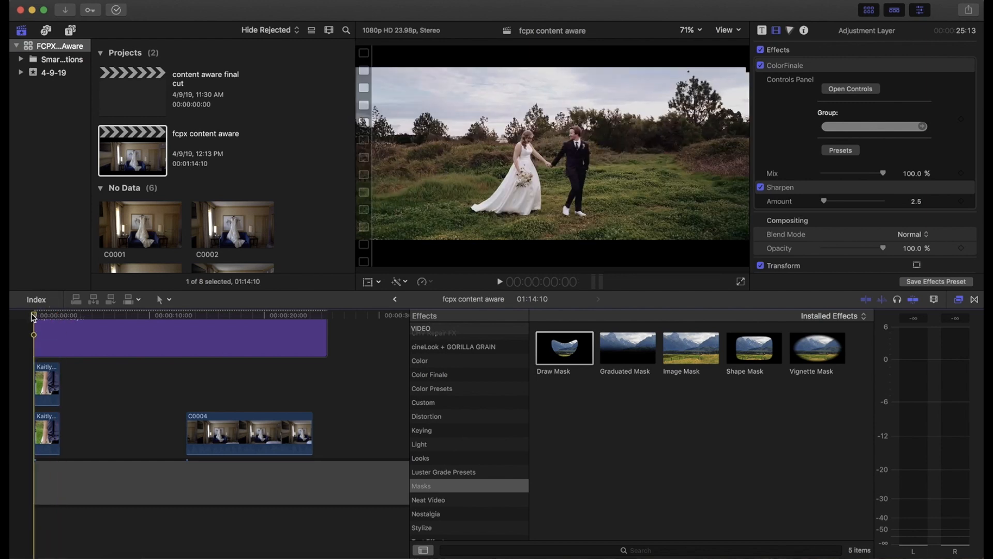
key(space)
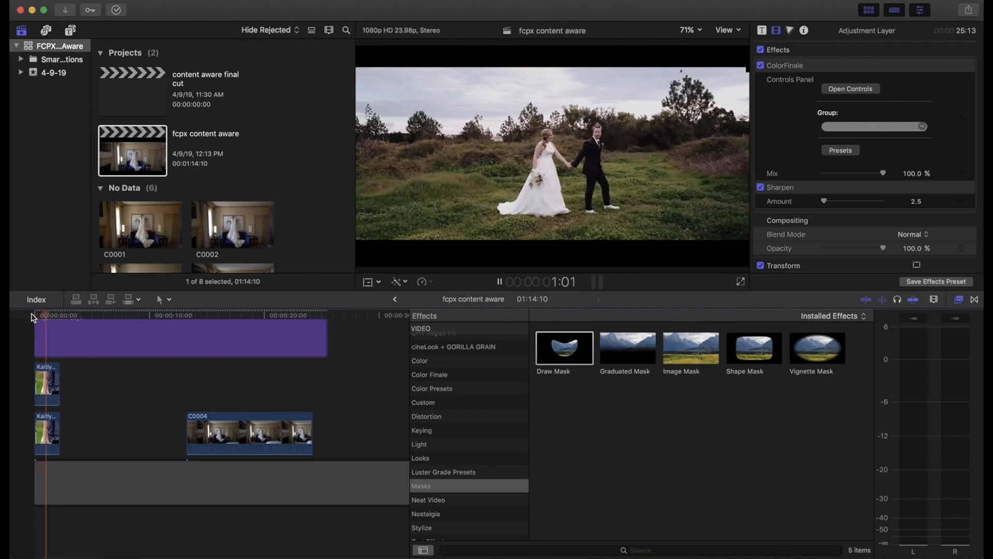
key(space)
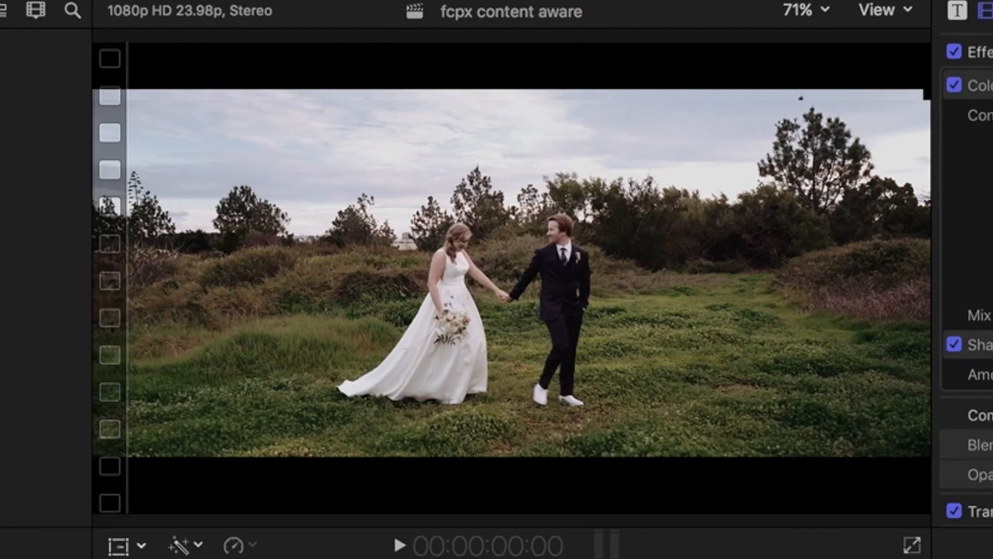
key(space)
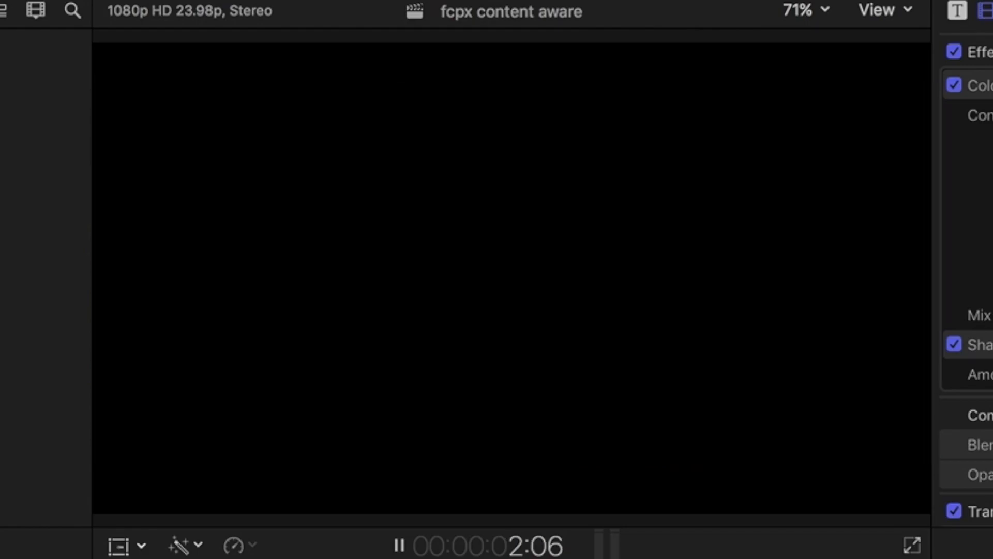
key(space)
- Play the C0004 clip from its start, stop at 22:22 and examine the television and mantel area at 150%
click(185, 315)
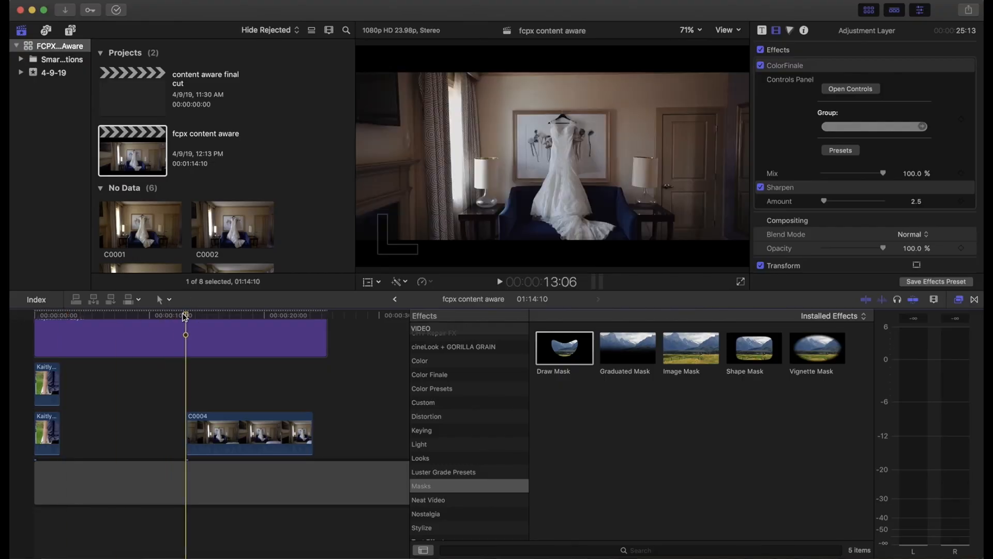
key(space)
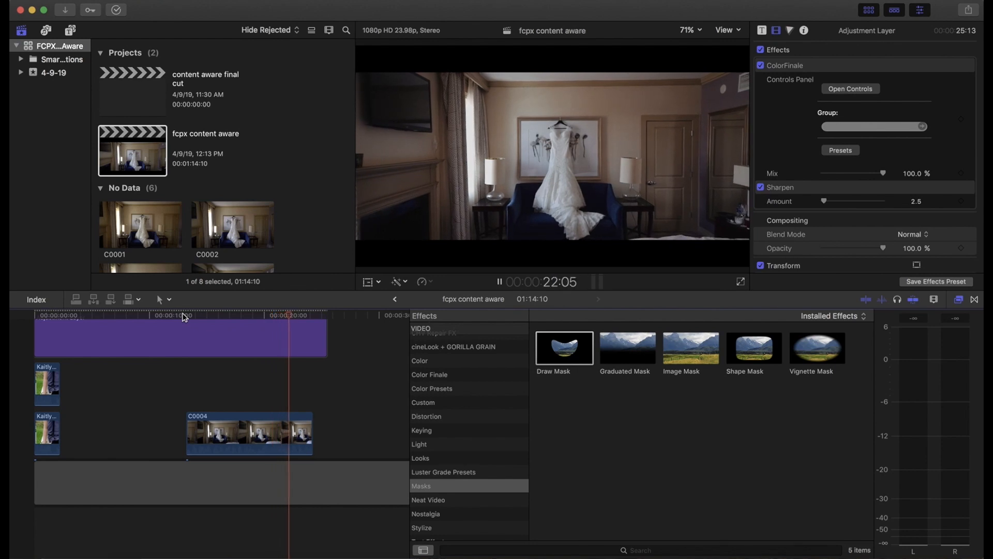
key(space)
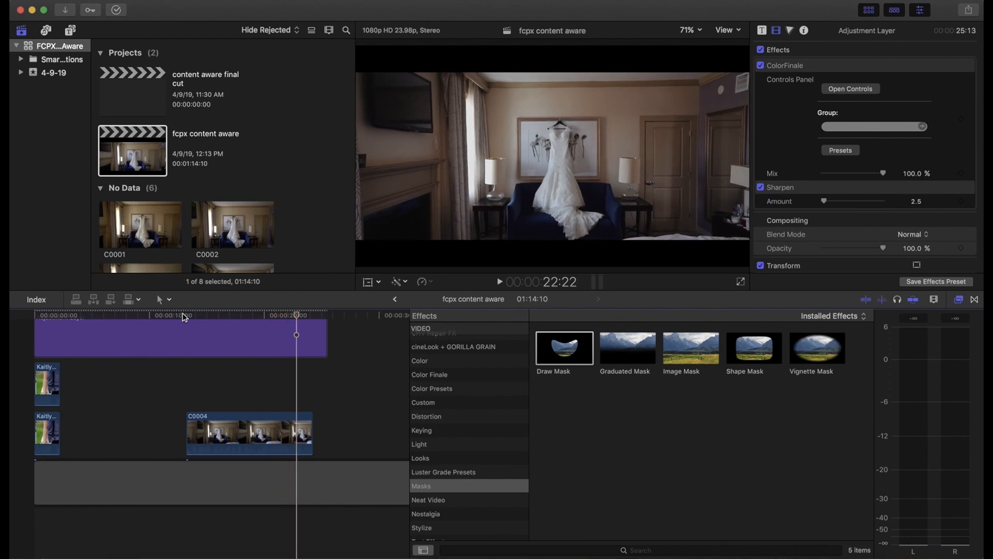
click(693, 30)
click(695, 108)
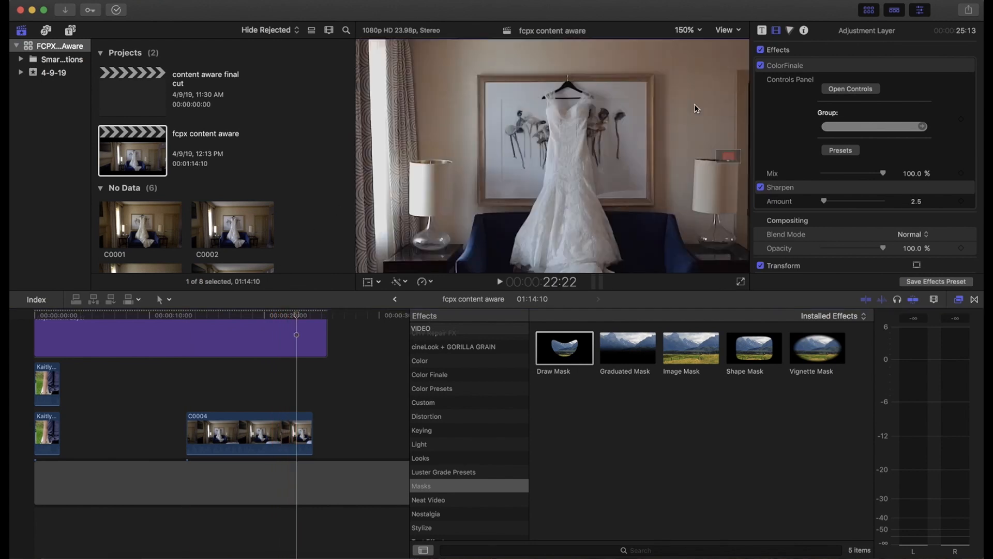
scroll(683, 166, left, 5)
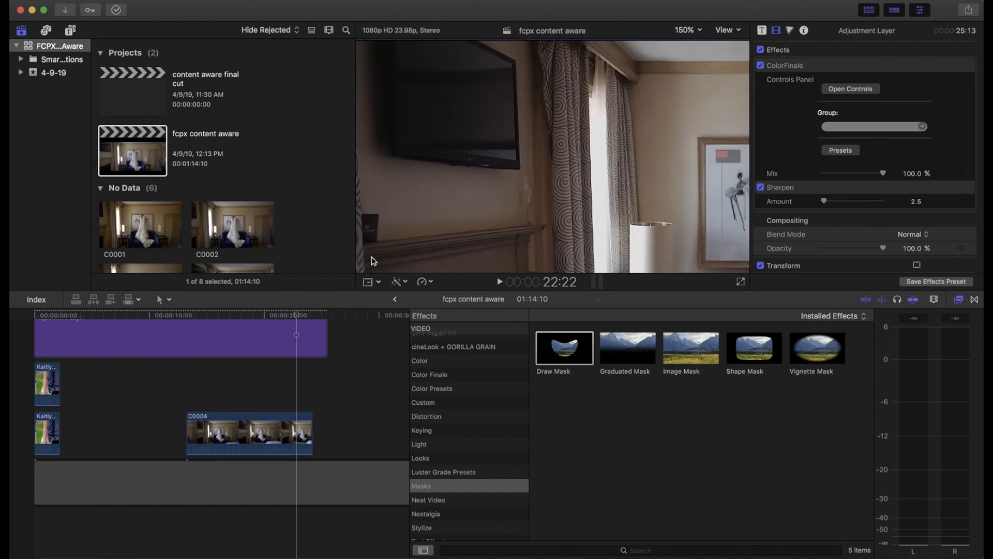
- Fit the whole frame in the viewer again and play C0004 from 20:23 towards its end
click(274, 314)
click(684, 31)
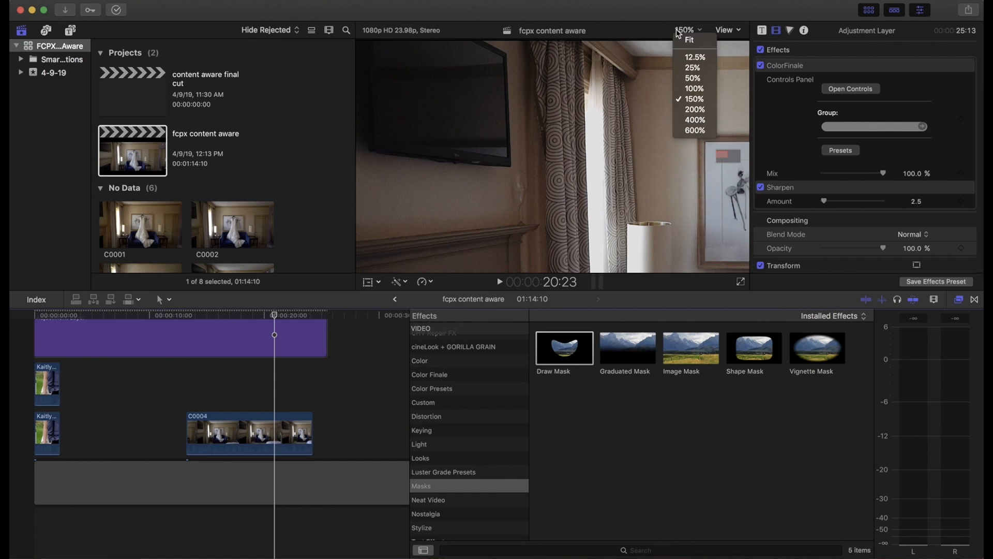
click(683, 39)
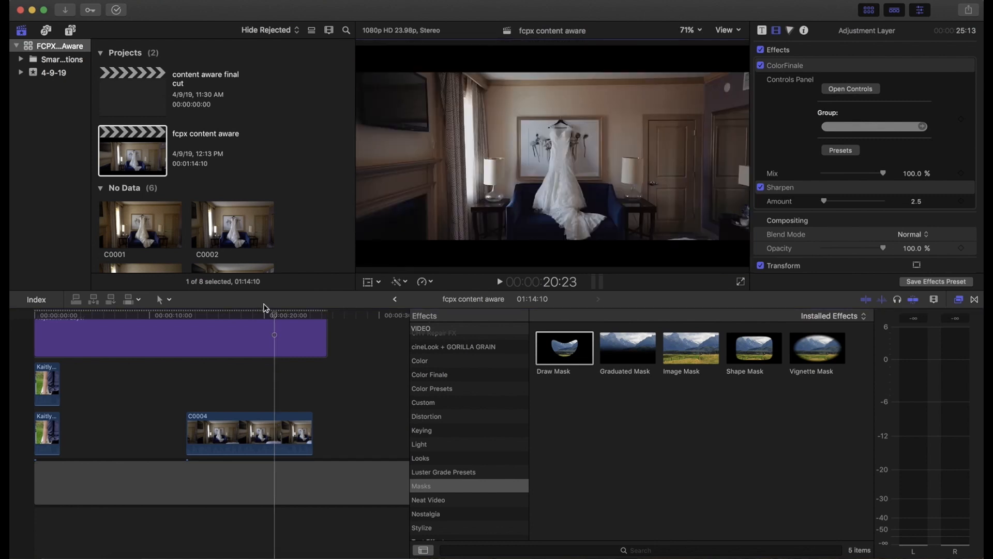
key(space)
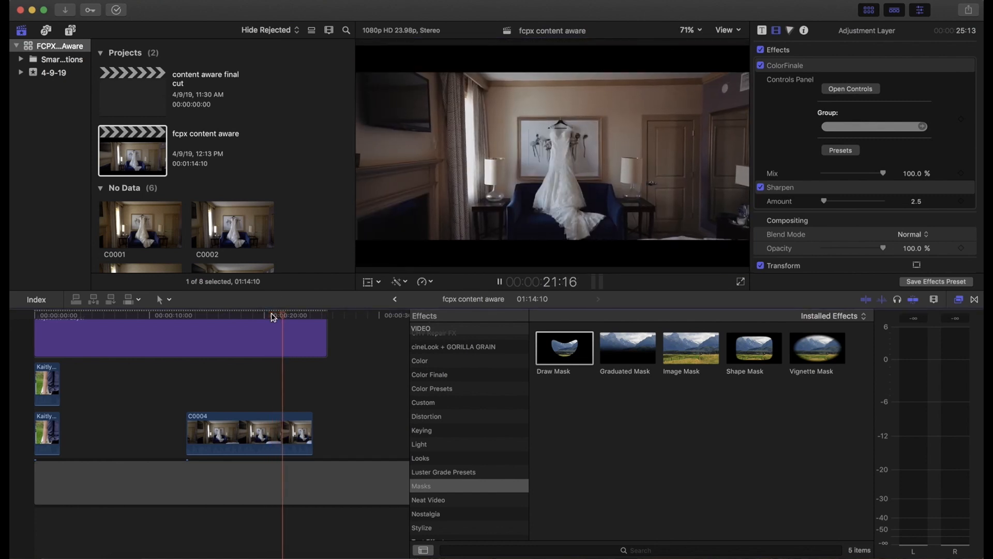
key(space)
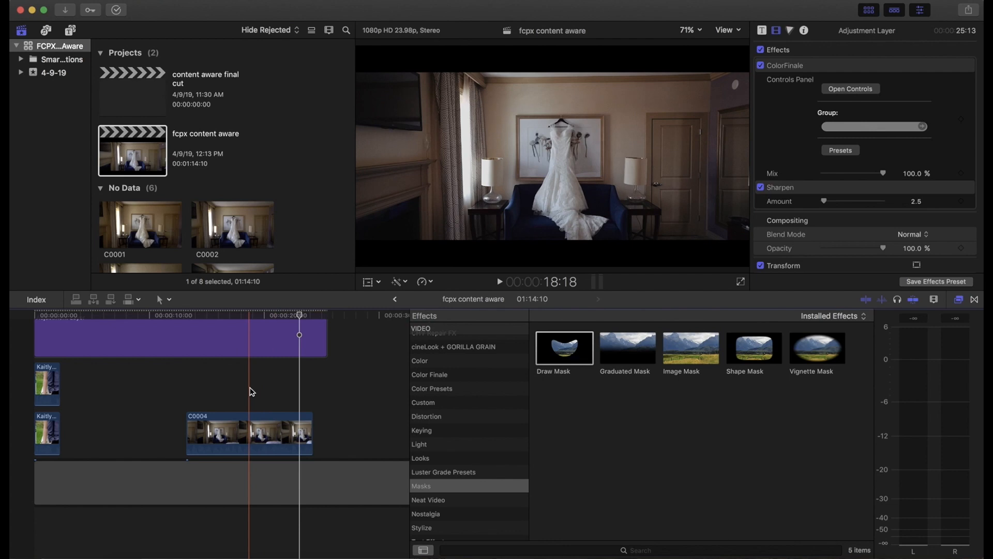
- Duplicate the C0004 clip, place the copy directly beneath the original and disable the lower copy
click(272, 440)
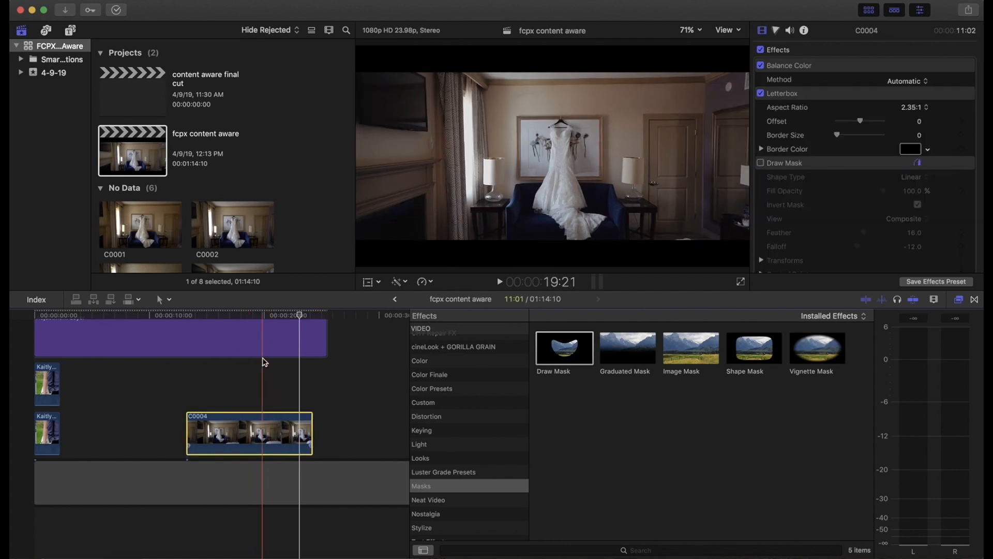
key(super+v)
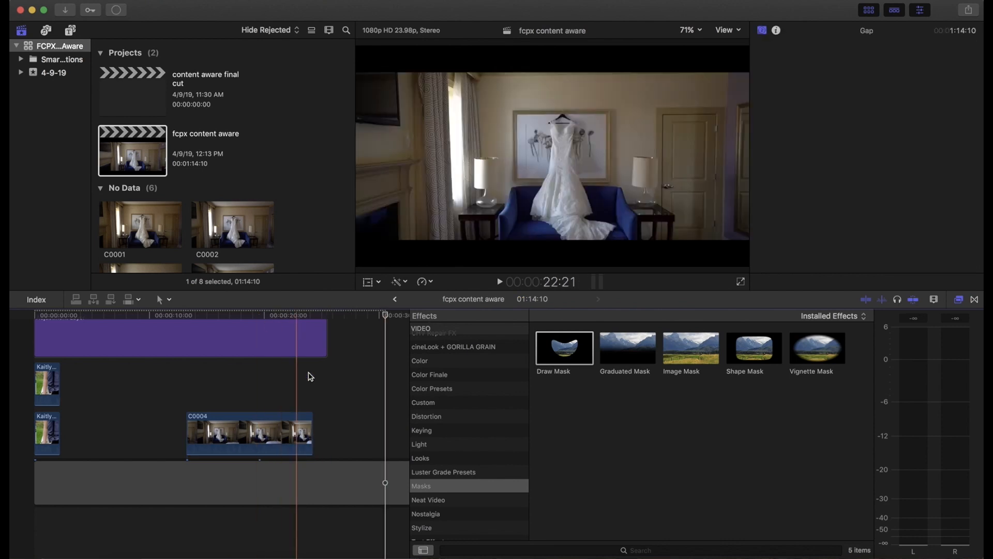
scroll(312, 379, up, 3)
drag(331, 346, 256, 497)
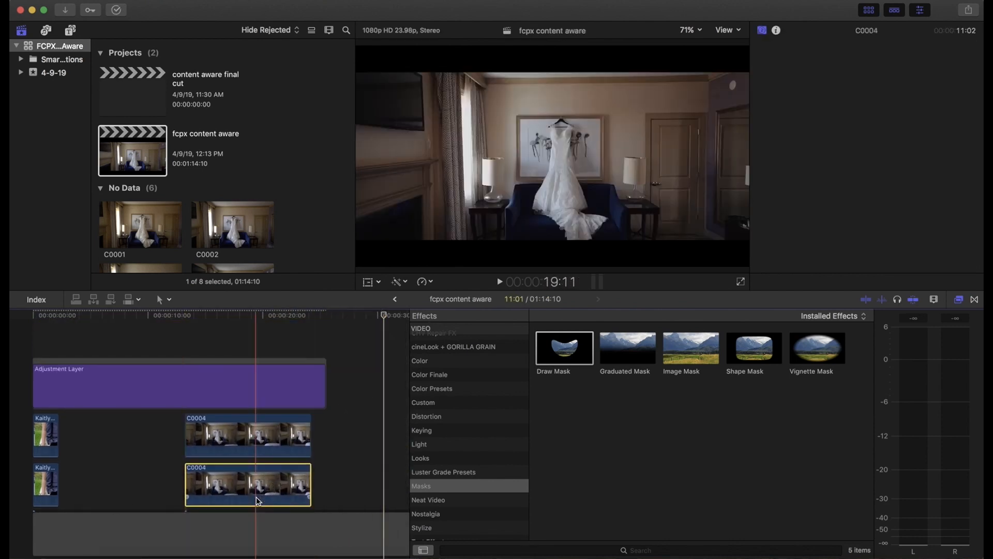
key(v)
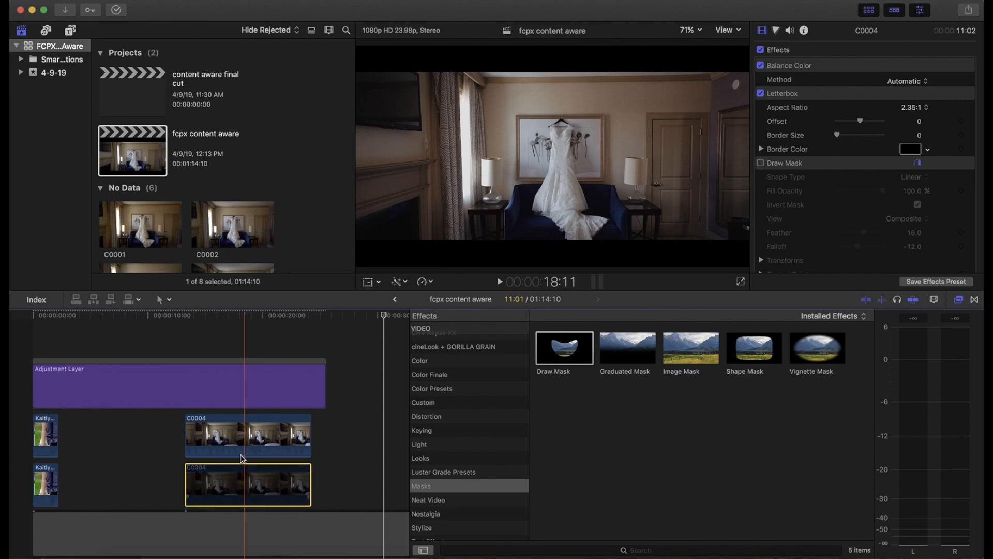
- Apply a new Draw Mask effect to the upper C0004 clip
click(235, 438)
click(262, 316)
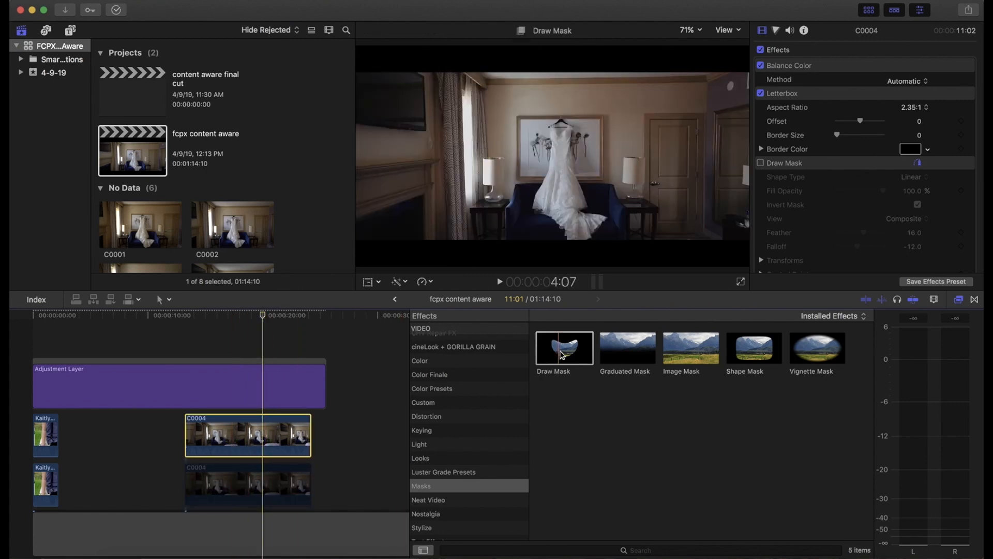
mouse_move(561, 354)
mouse_down()
mouse_move(318, 399)
mouse_move(265, 428)
mouse_move(272, 438)
mouse_up()
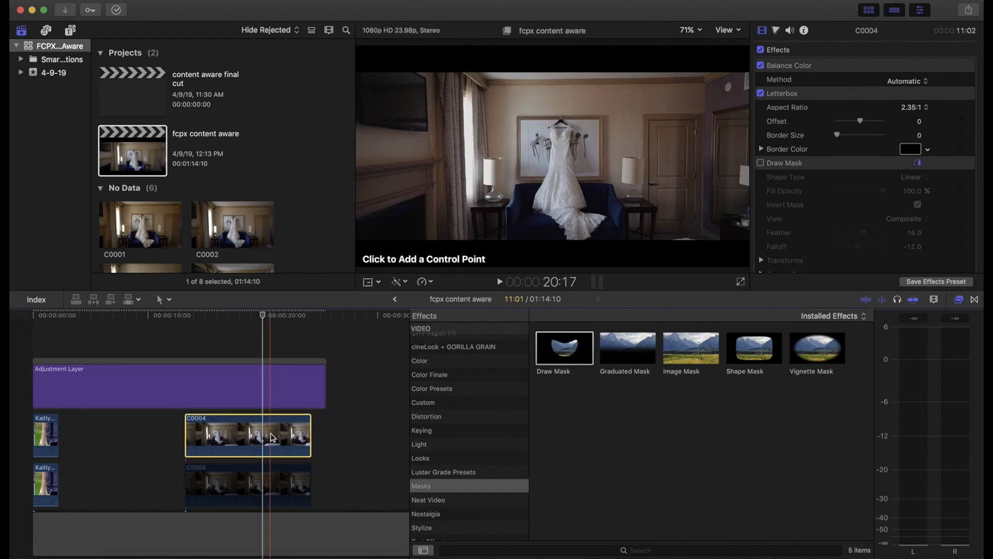
- At 24:06 in C0004, draw a four-point mask around the dark box on the mantel beside the curtain, viewed at 400%
click(690, 30)
click(697, 112)
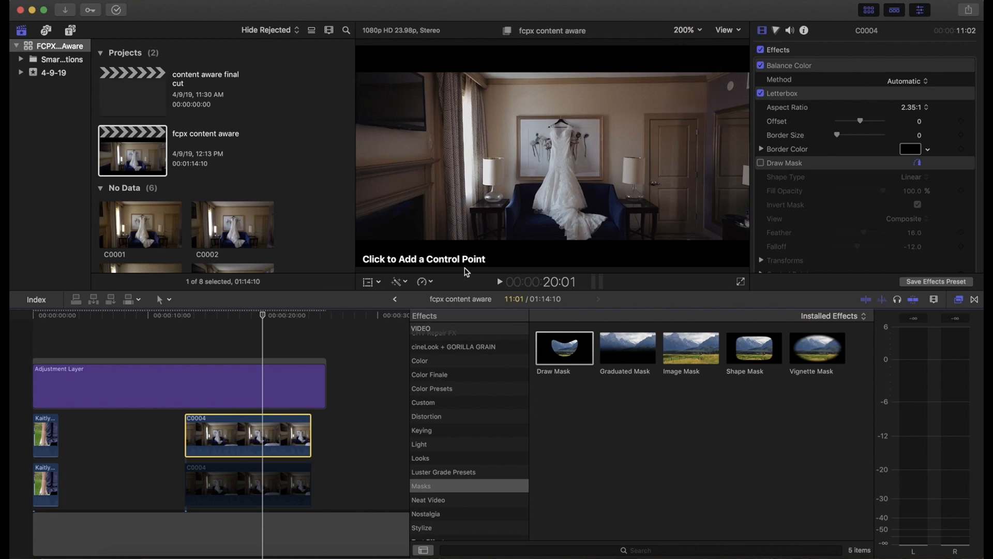
drag(293, 315, 296, 318)
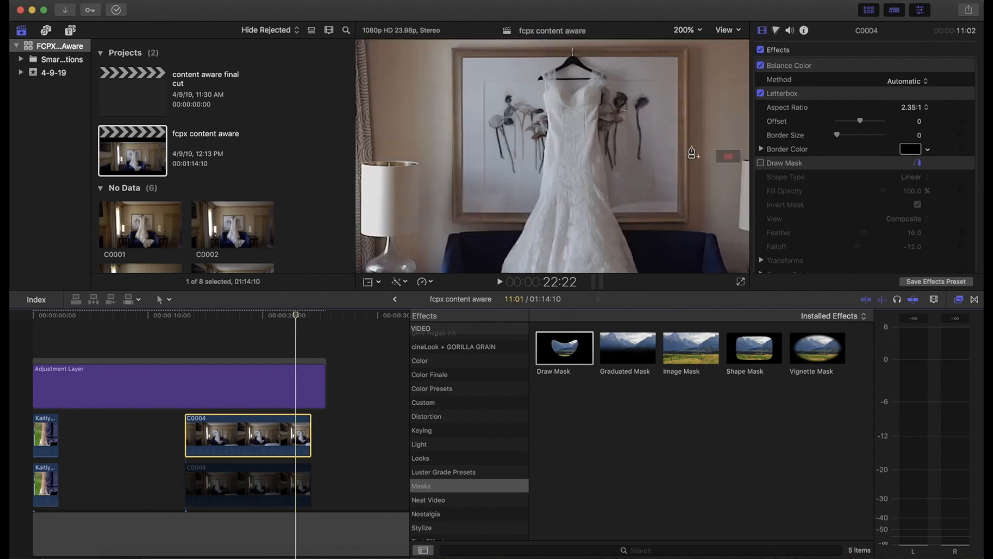
drag(728, 156, 718, 155)
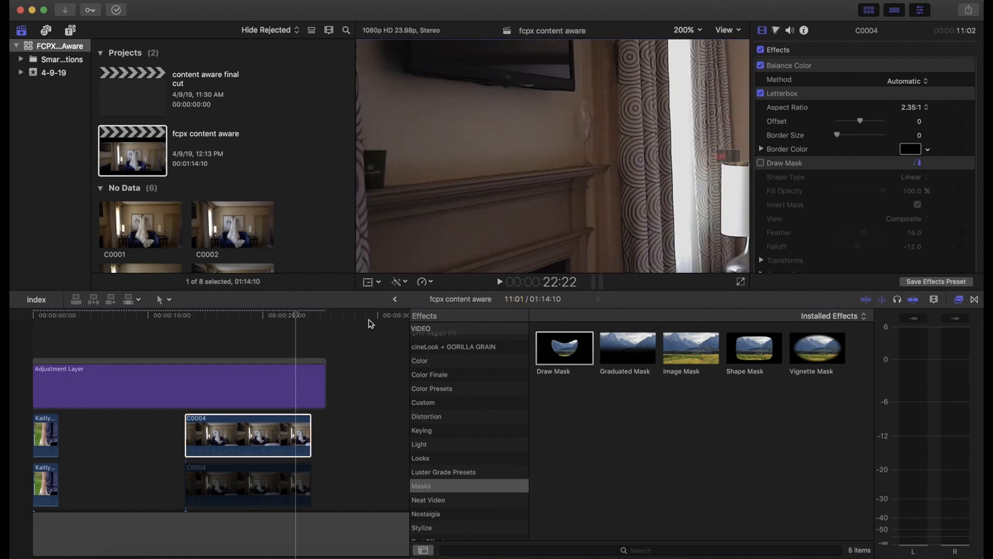
click(303, 318)
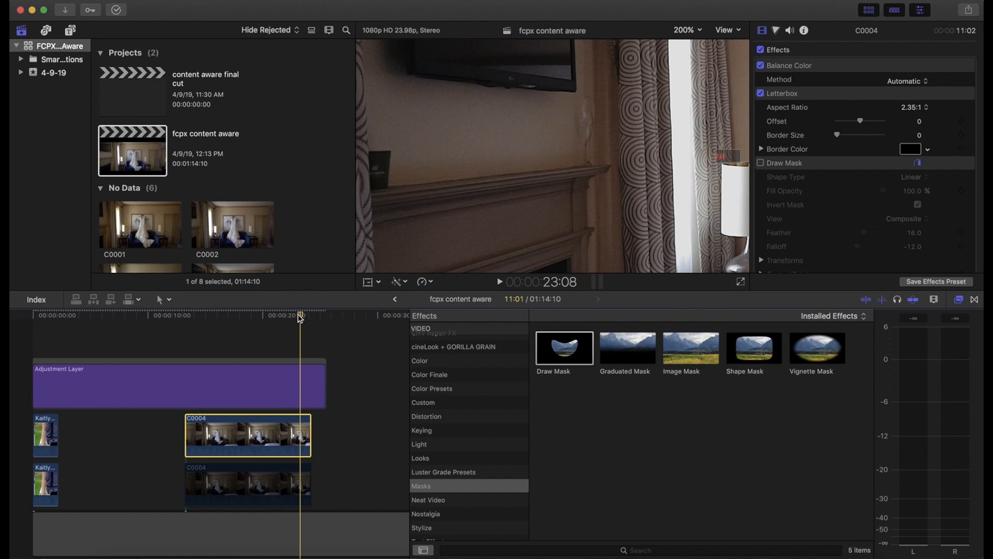
drag(300, 317, 308, 318)
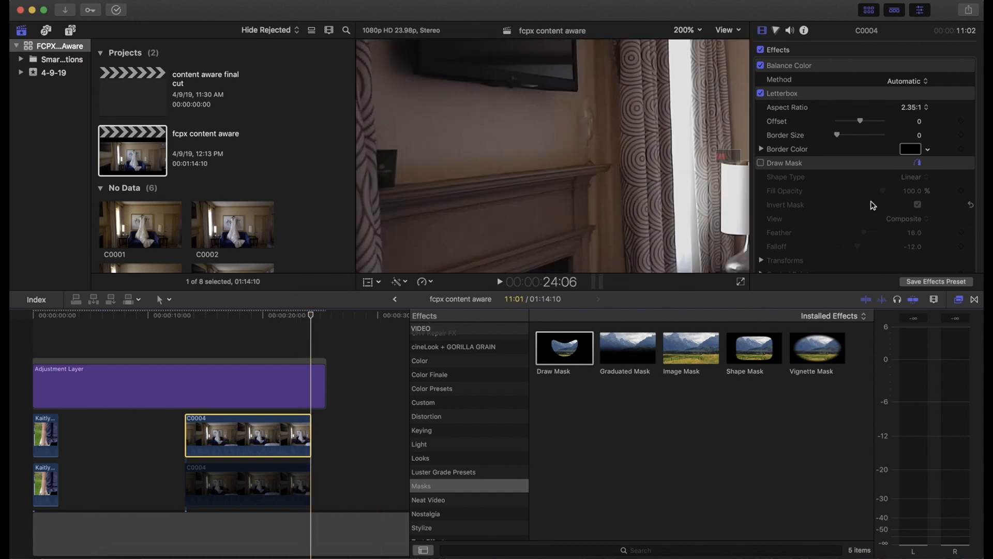
click(678, 36)
click(687, 118)
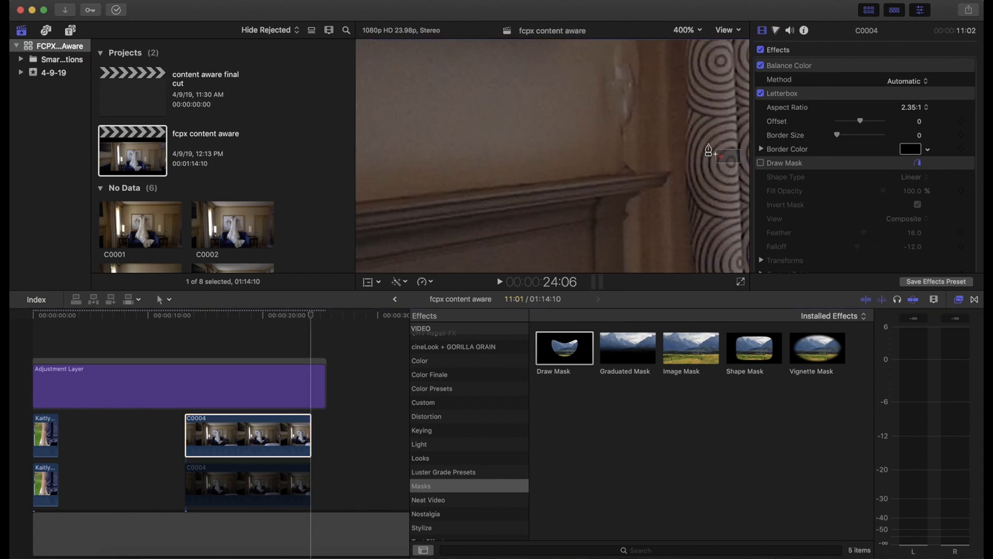
scroll(716, 155, right, 10)
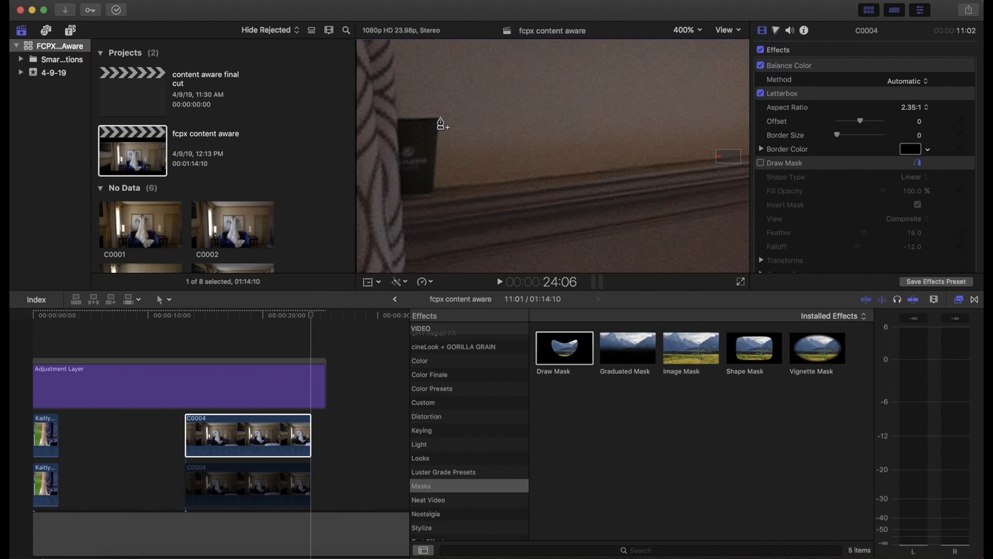
click(434, 192)
click(401, 196)
click(397, 119)
click(441, 118)
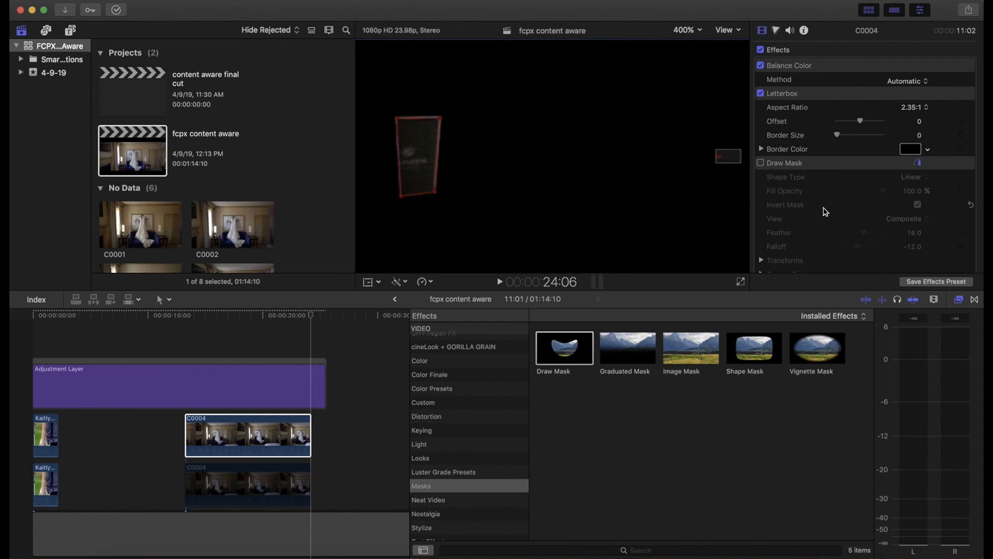
- Invert the newly drawn mask and add a keyframe to its Transforms position at 24:06
scroll(862, 190, down, 5)
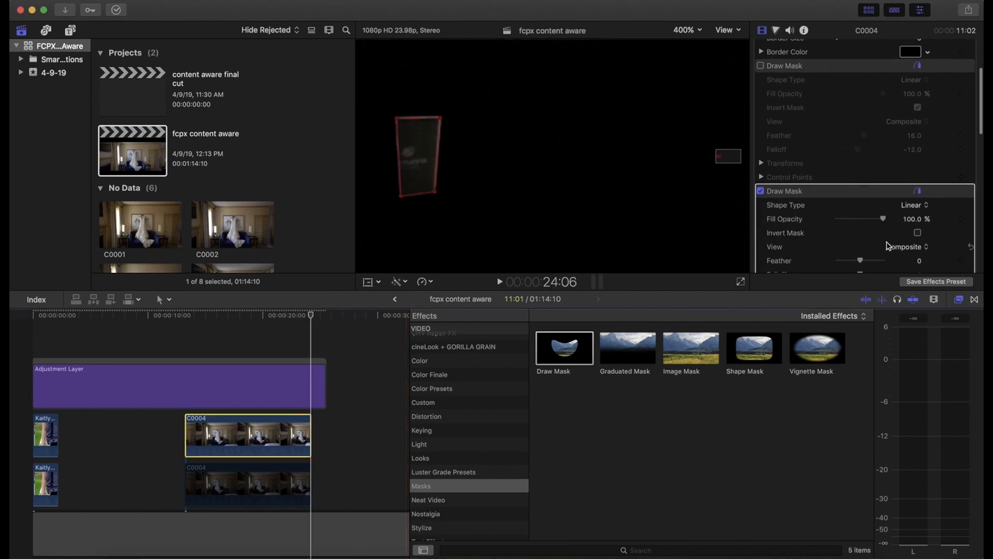
click(918, 233)
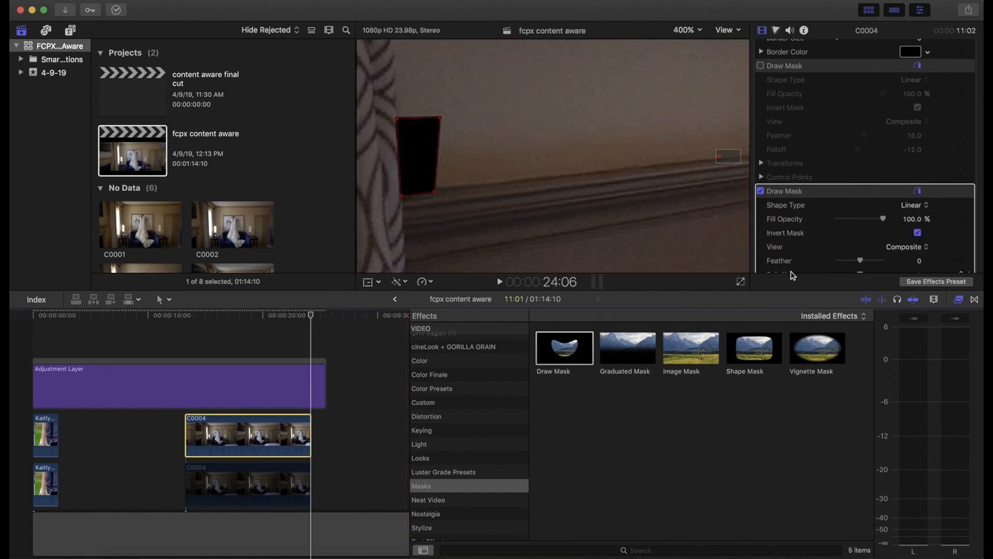
scroll(828, 234, down, 5)
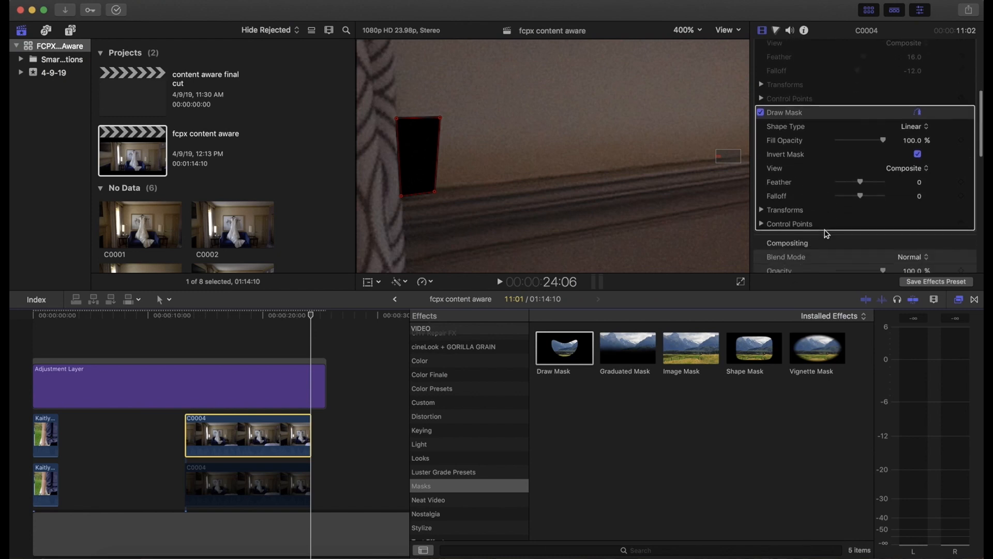
click(763, 210)
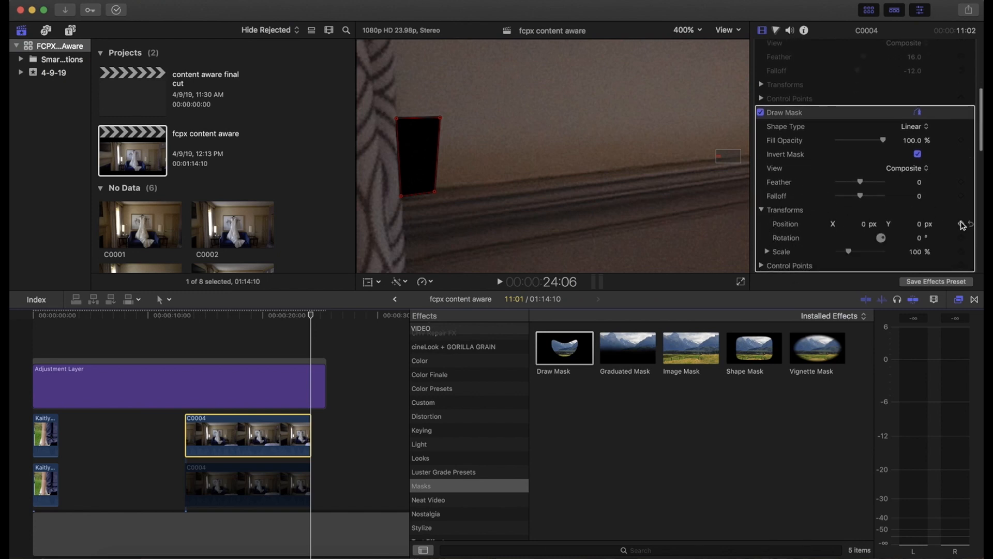
click(962, 225)
- Go back to 24:01 and shift the mask over the box, to about X -0.8 px and Y 0 px
key(Left)
key(Left)
key(Left)
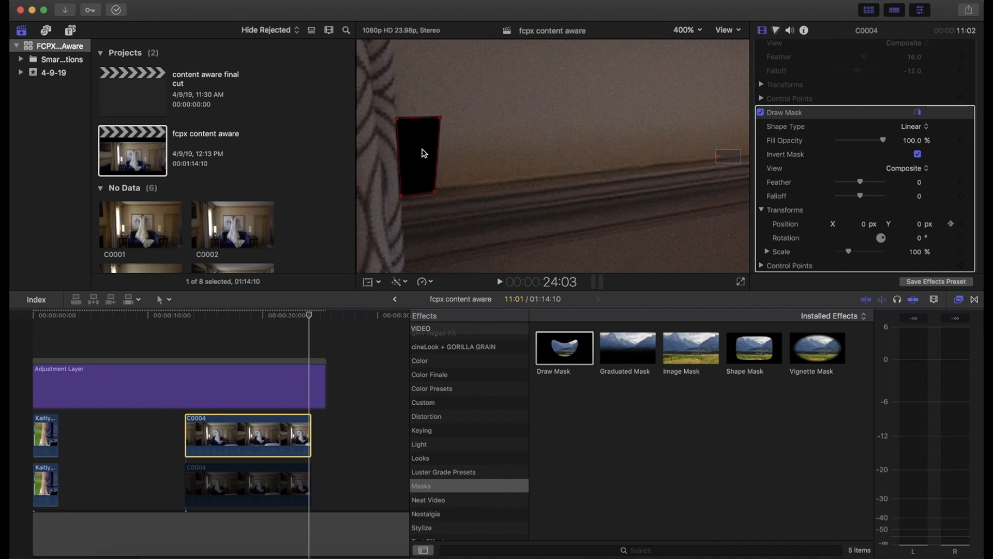
key(Left)
key(Left)
click(423, 153)
drag(423, 153, 423, 153)
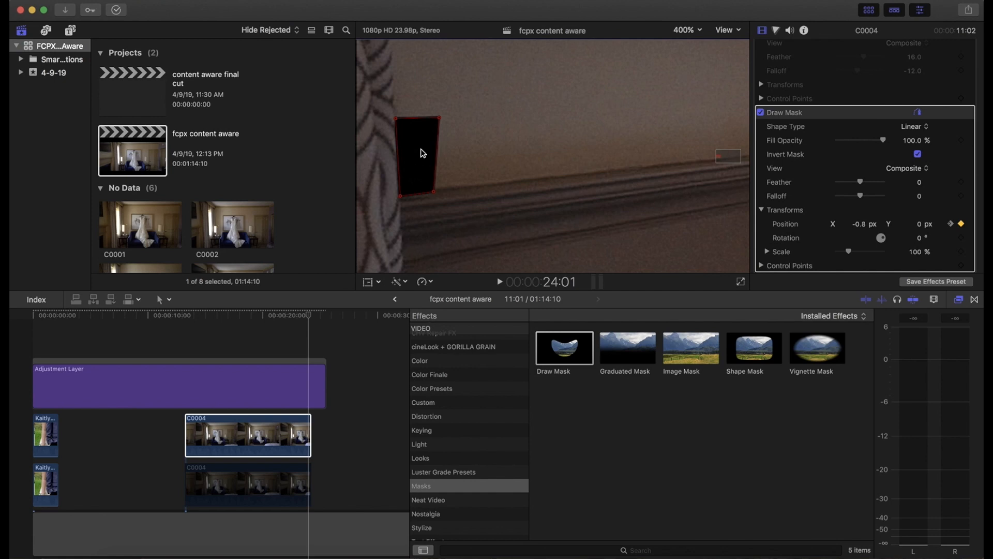
- Go back to 23:20 and reposition the mask so it follows the dark box
key(Left)
key(Left)
key(Left)
key(Left)
key(Left)
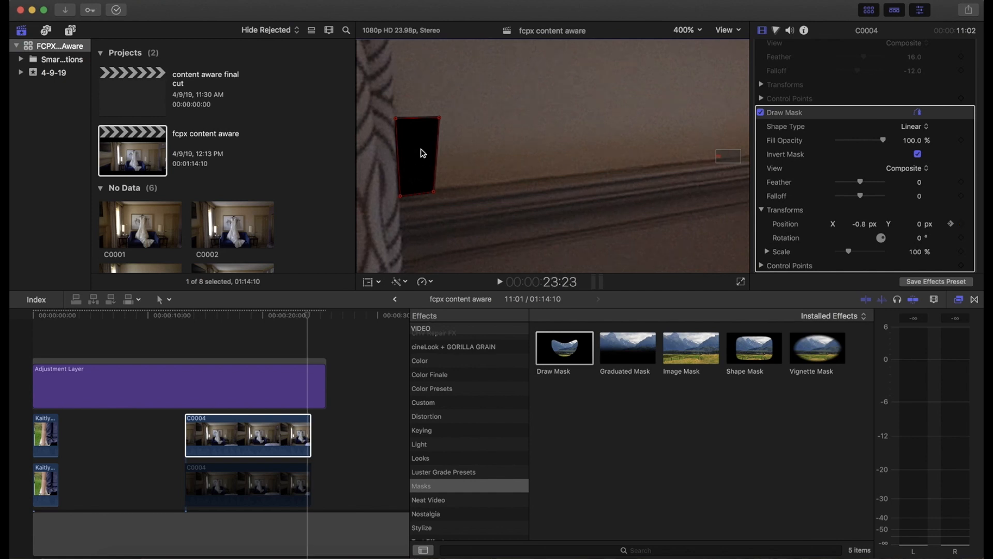
click(423, 153)
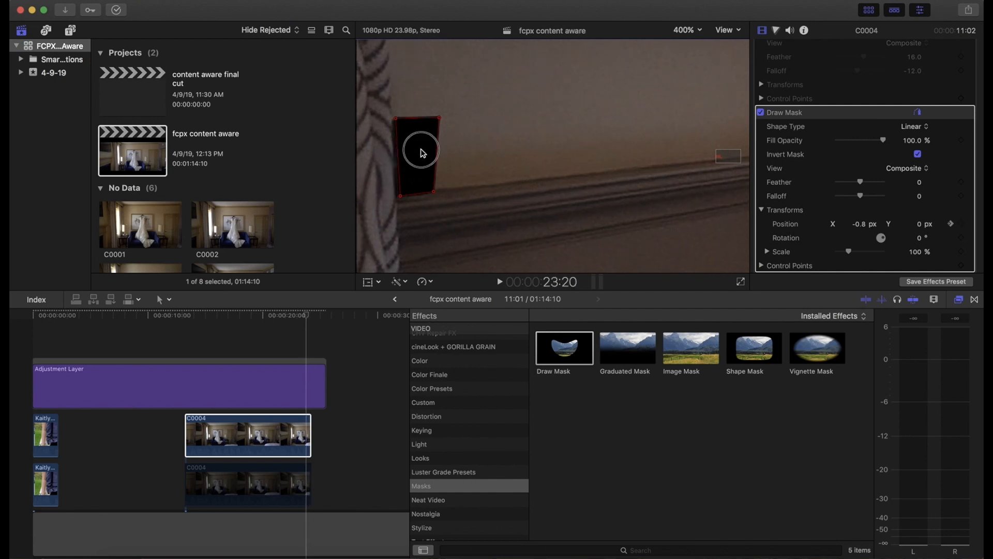
mouse_move(422, 153)
mouse_down()
mouse_move(405, 152)
mouse_move(423, 124)
mouse_up()
- At 23:05, move the mask to about X -15.7 px, Y -2.7 px and nudge its two right-hand corner points outward to cover the box
key(Left)
key(Left)
key(Left)
key(Left)
key(Left)
key(Left)
key(Left)
key(Left)
key(Left)
key(Left)
key(Left)
key(Left)
key(Left)
key(Left)
key(Left)
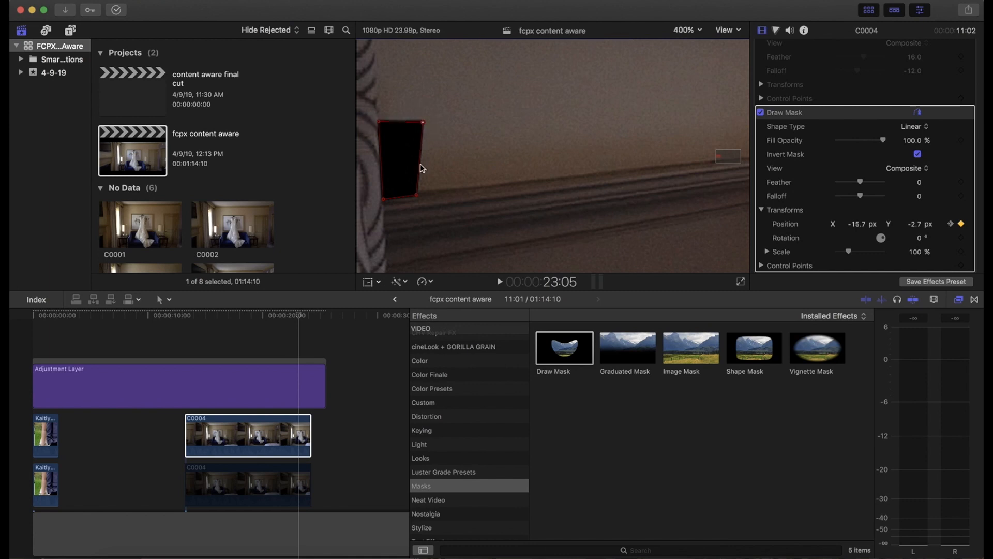
drag(417, 195, 419, 196)
drag(423, 123, 425, 122)
- At 22:11, keyframe the mask's position over the box at about X -34.0 px, Y -1.0 px
key(Left)
key(Left)
key(Left)
key(Left)
key(Left)
key(Left)
key(Left)
key(Left)
key(Left)
key(Left)
key(Left)
key(Left)
key(Left)
key(Left)
key(Left)
key(Left)
key(Left)
key(Left)
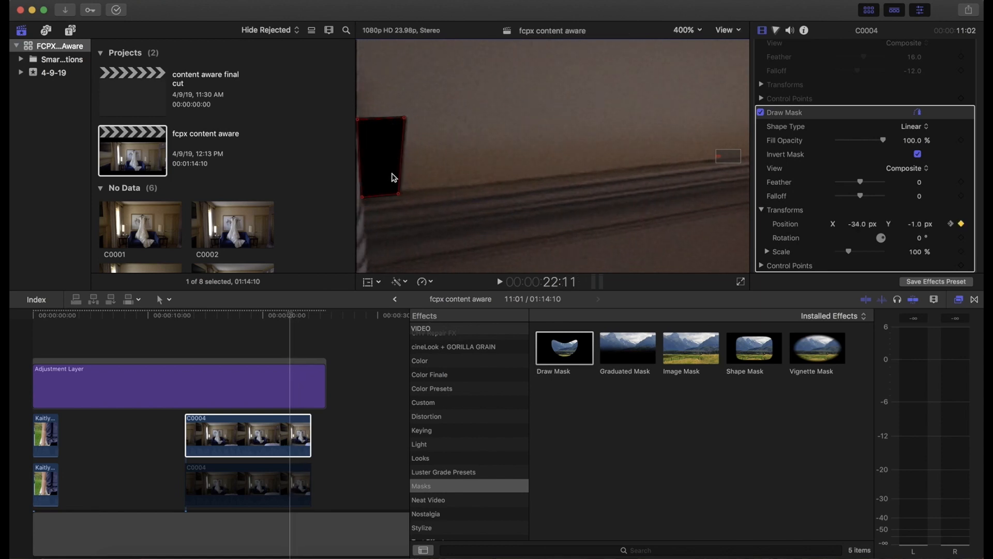
- At 21:17, keyframe the mask's position over the box at about X -55.4 px, Y 1.9 px
key(Left)
key(Left)
key(Left)
key(Left)
key(Left)
key(Left)
key(Left)
key(Left)
key(Left)
key(Left)
key(Left)
key(Left)
key(Left)
key(Left)
key(Left)
key(Left)
key(Left)
key(Left)
key(Left)
key(Left)
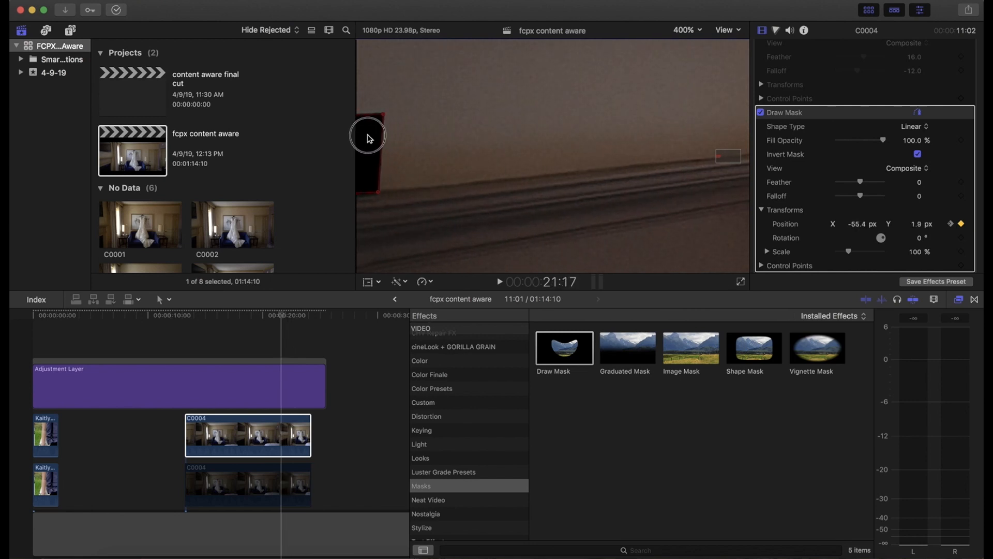
- Go back to 21:02 and keyframe the mask's position at about X -82.3 px, Y 2.0 px
key(Left)
key(Left)
key(Left)
key(Left)
key(Left)
key(Left)
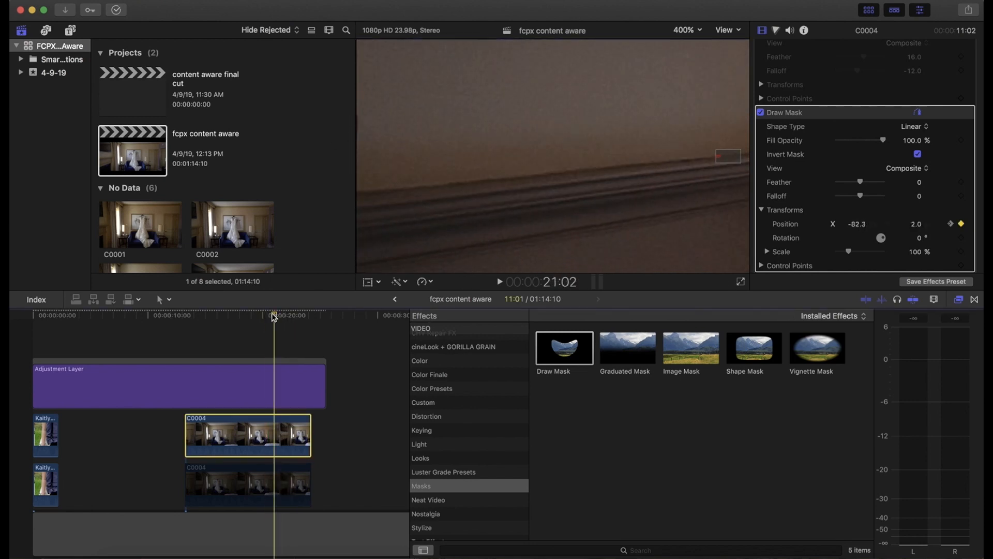
- Play C0004 from about 21:02 twice to check how the mask follows the box, stopping at 23:08
key(space)
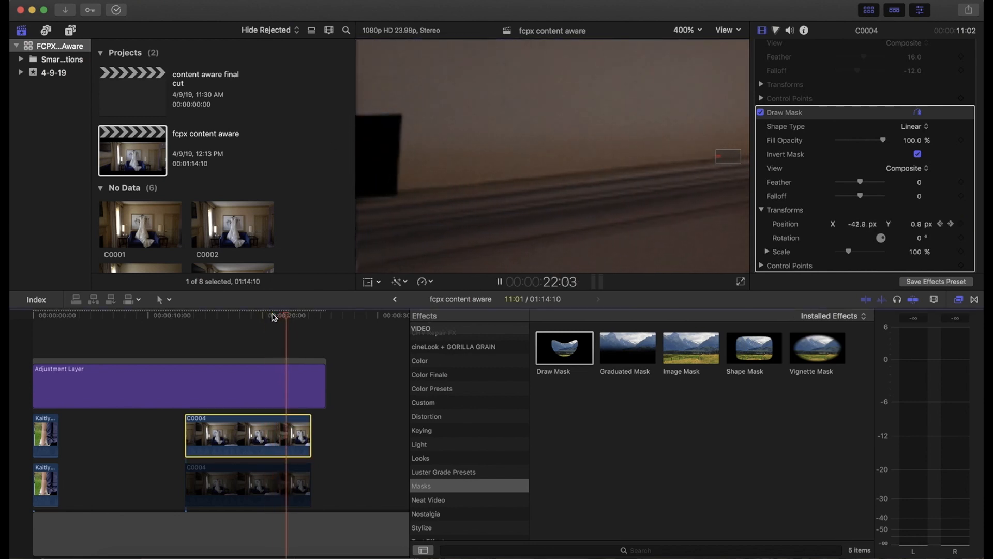
key(space)
click(274, 316)
key(space)
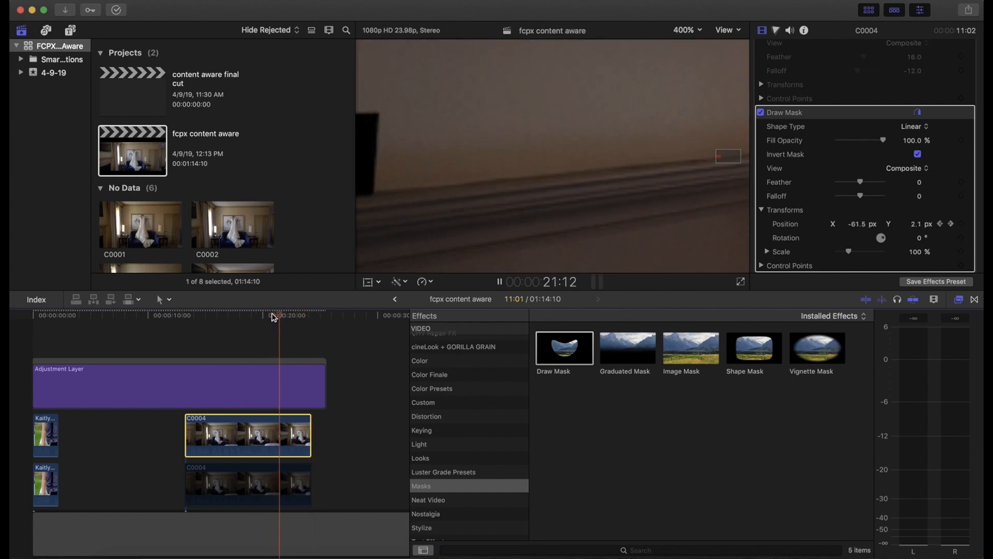
key(space)
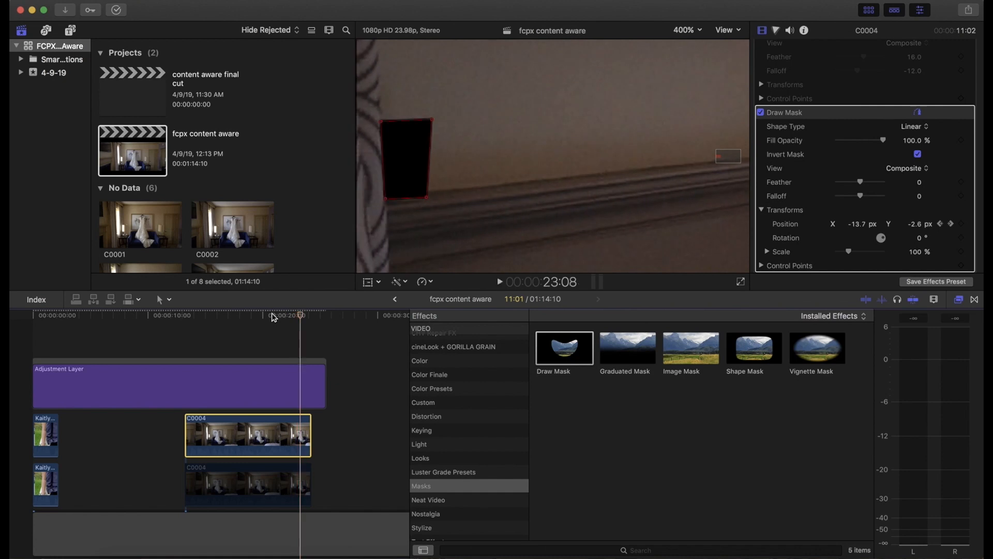
- Enable the lower C0004 copy and use Transform to offset it to about X -39.1 px, Y -2.8 px, filling the mask with clean wall
click(275, 484)
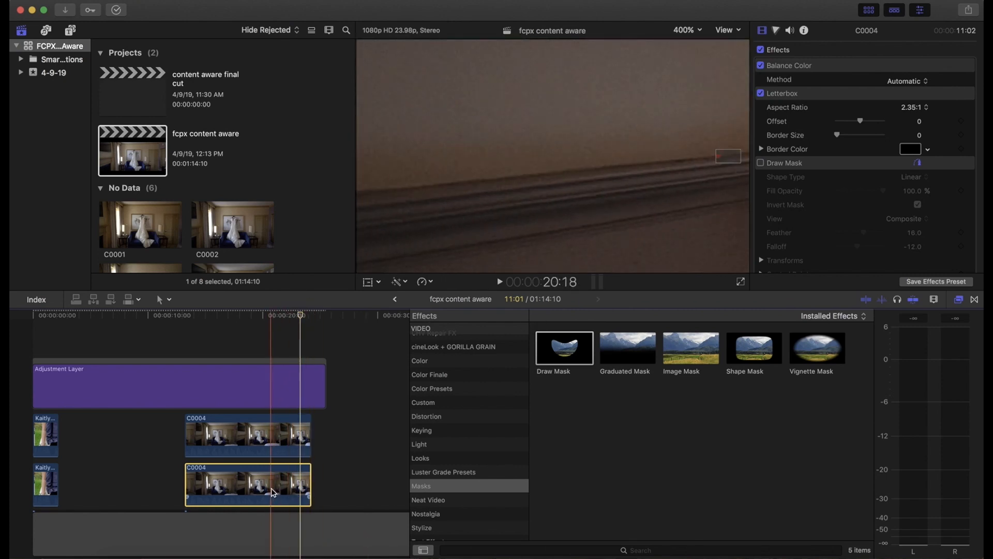
click(371, 282)
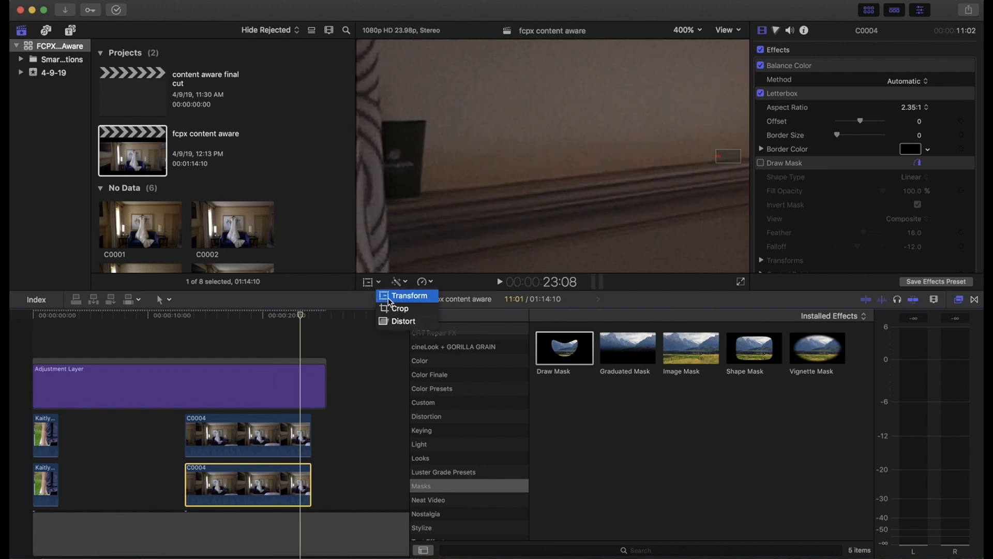
click(406, 296)
drag(458, 246, 412, 250)
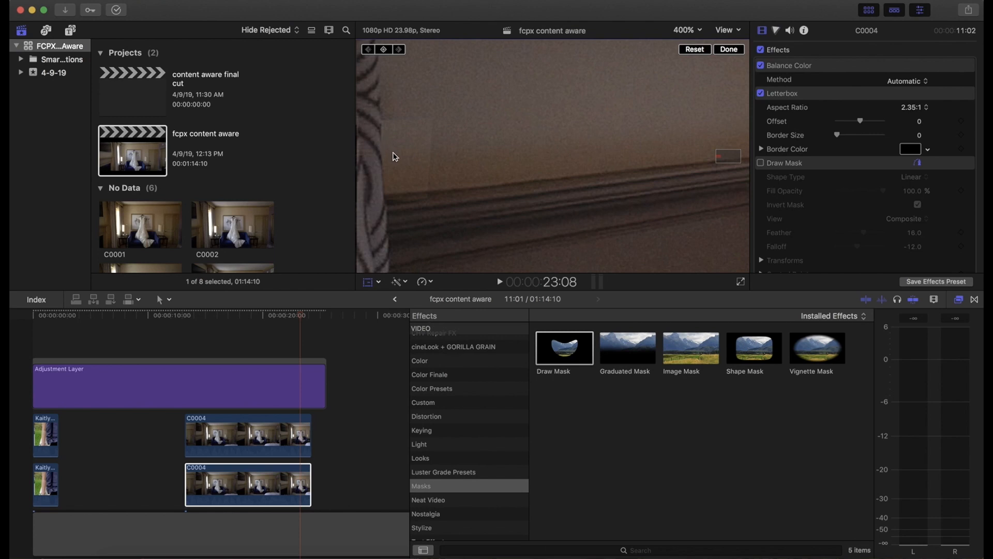
drag(409, 151, 412, 160)
- At 23:13, soften the upper C0004 clip's active Draw Mask with Feather 6 and Falloff 30
drag(302, 317, 305, 319)
drag(303, 316, 304, 316)
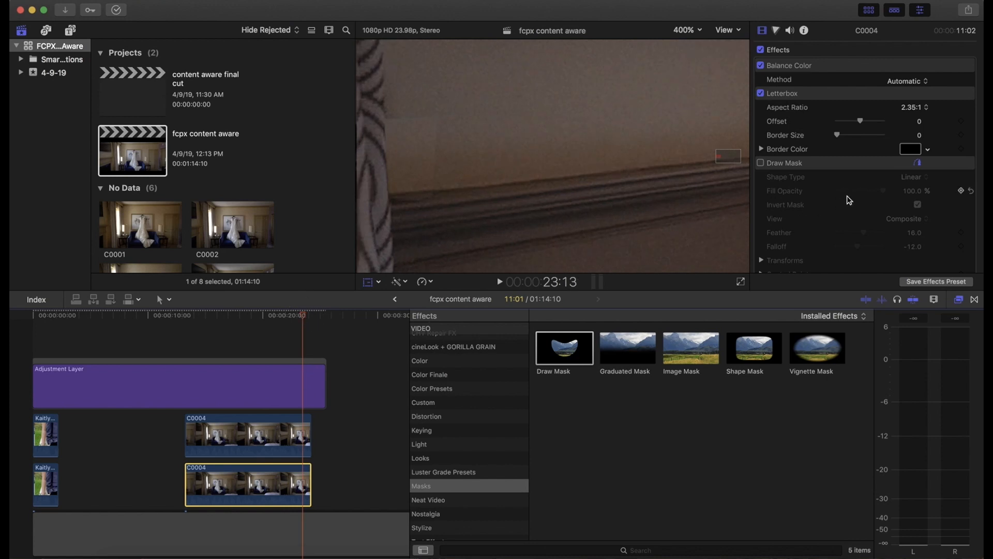
scroll(848, 199, down, 5)
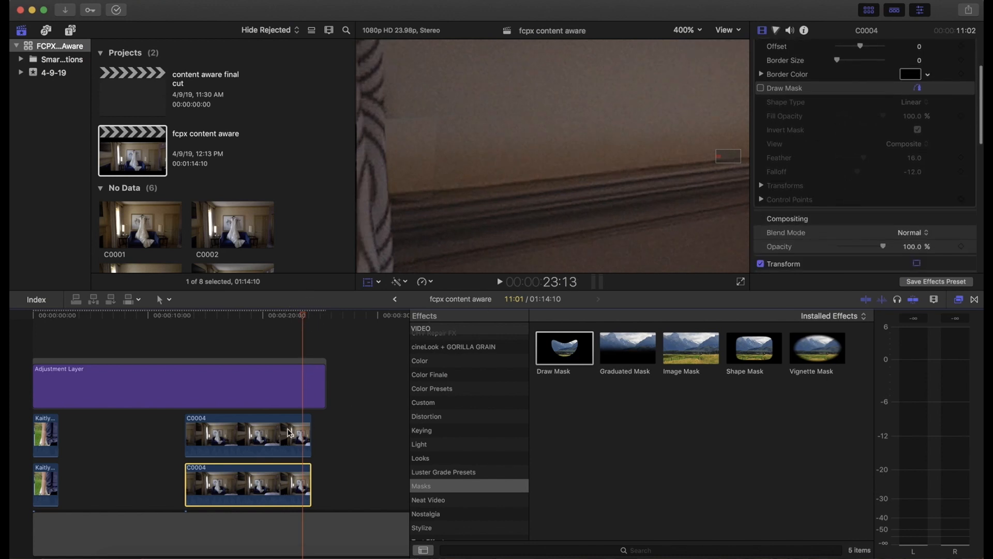
click(309, 420)
scroll(756, 217, up, 5)
scroll(826, 168, down, 10)
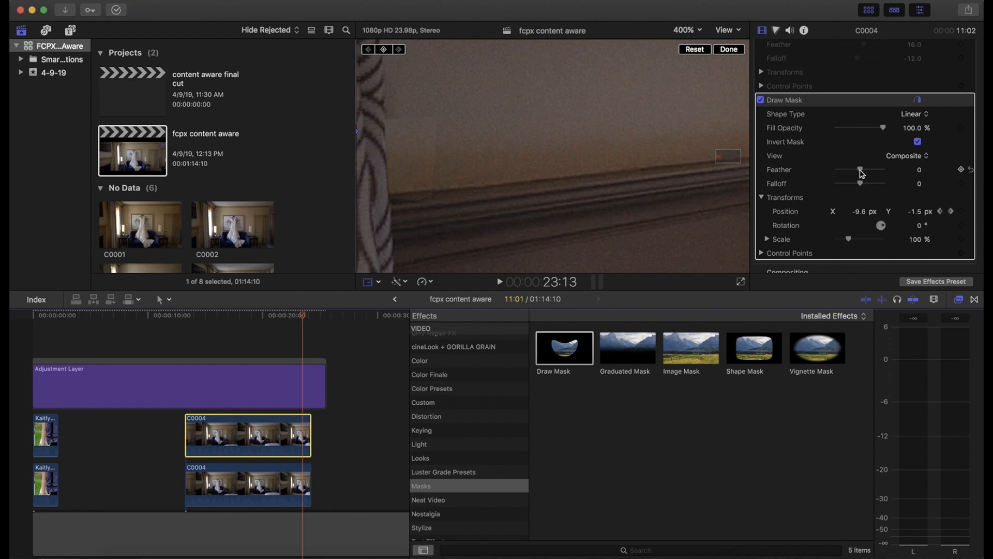
drag(862, 173, 862, 175)
mouse_move(863, 175)
mouse_down()
mouse_move(862, 188)
mouse_move(877, 189)
mouse_move(837, 189)
mouse_move(870, 188)
mouse_move(864, 173)
mouse_up()
scroll(797, 202, down, 3)
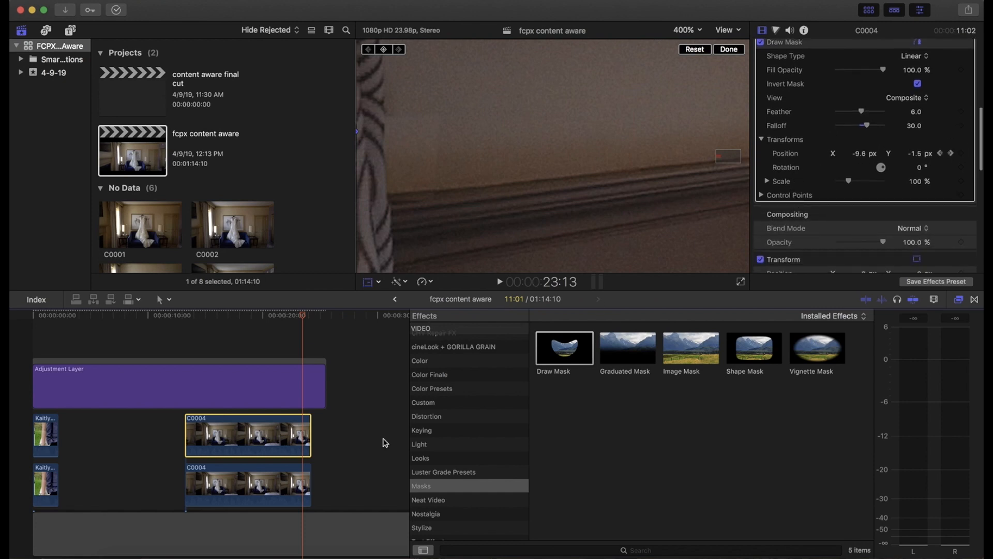
- Scale the lower C0004 copy to 102% and move it to about X -39.1 px, Y -4.1 px to align the mantel
click(271, 484)
scroll(823, 173, down, 8)
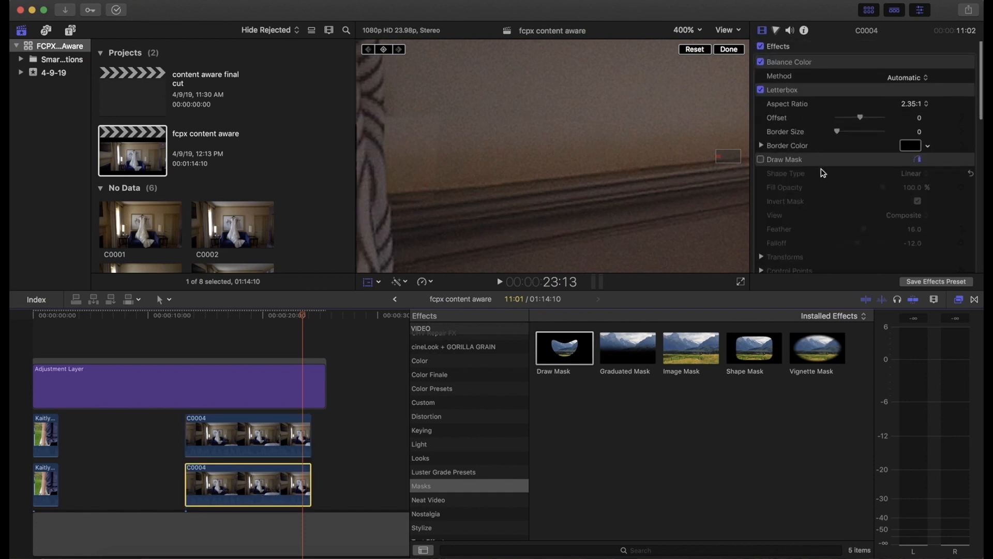
click(851, 190)
drag(850, 189, 851, 189)
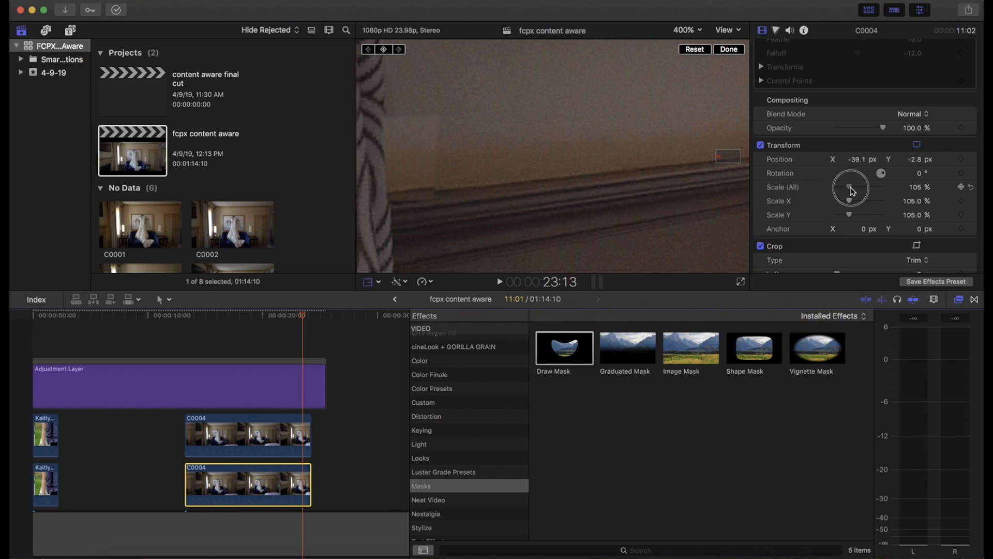
drag(853, 191, 853, 191)
drag(413, 225, 415, 229)
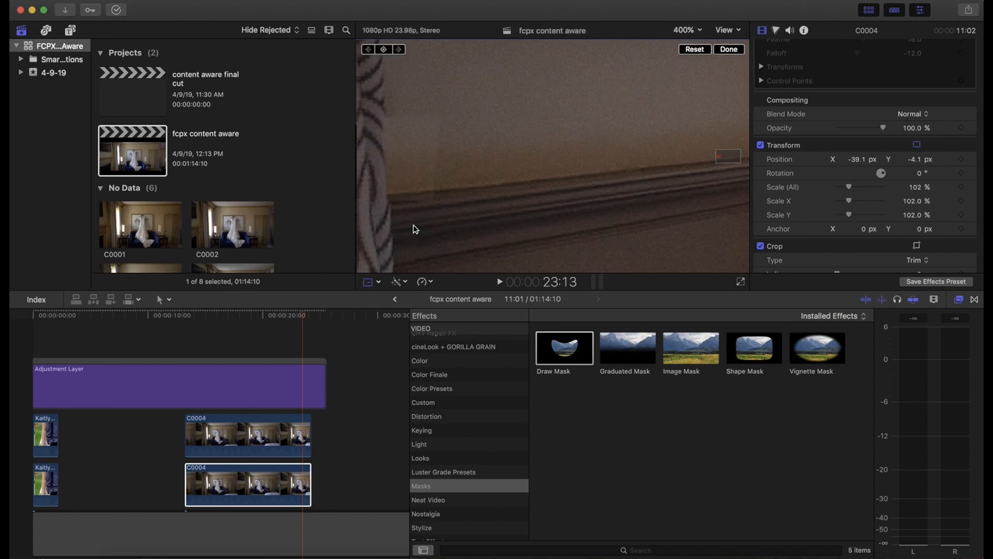
- Increase the Feather of the upper C0004 clip's active Draw Mask to 8
click(278, 445)
scroll(846, 160, down, 5)
scroll(849, 162, down, 1)
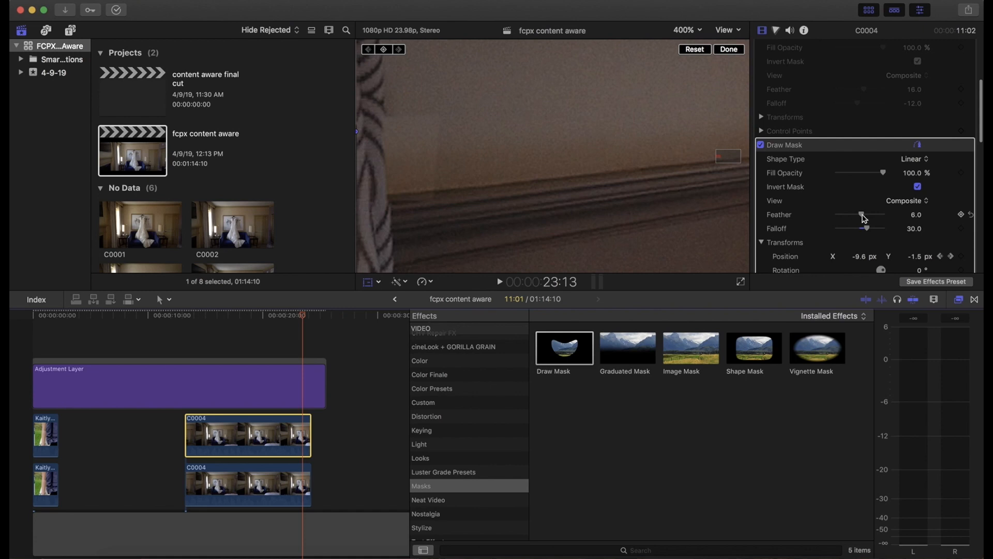
drag(864, 217, 864, 218)
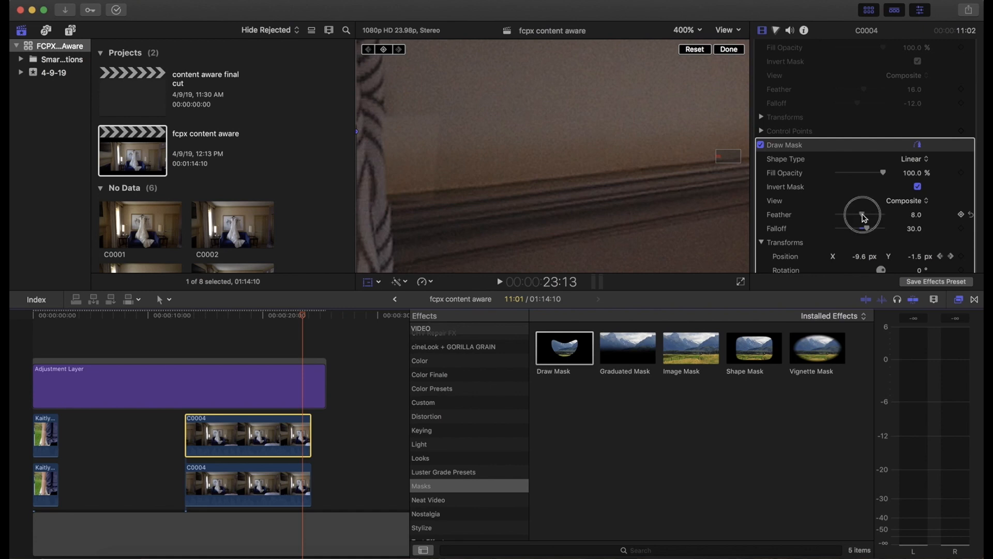
- Lower the Falloff of the upper C0004 clip's active Draw Mask to -19
drag(865, 218, 864, 218)
drag(867, 229, 858, 234)
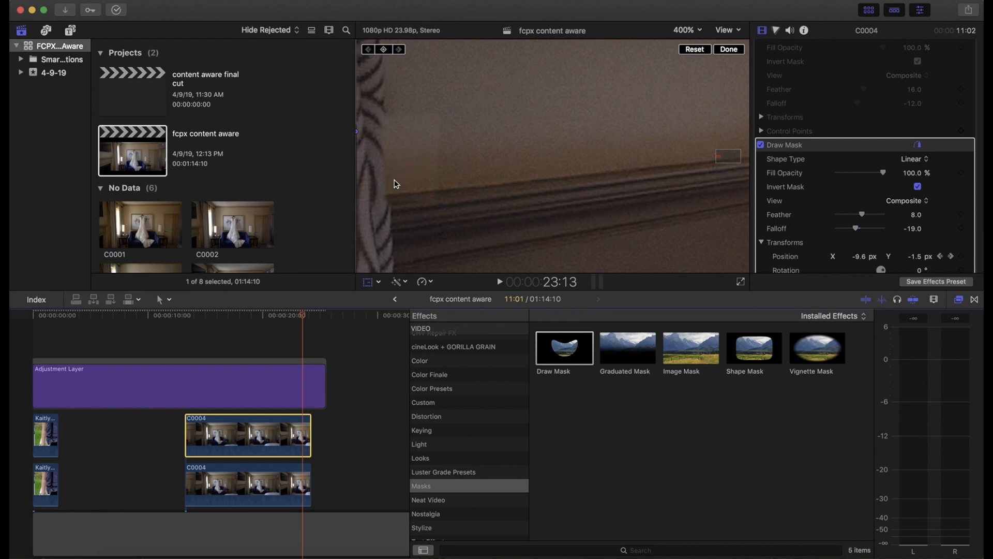
- Darken the lower C0004 copy with a Color Board, setting its Master exposure to -3%, and finish the on-screen Transform adjustment
click(268, 488)
scroll(772, 52, up, 5)
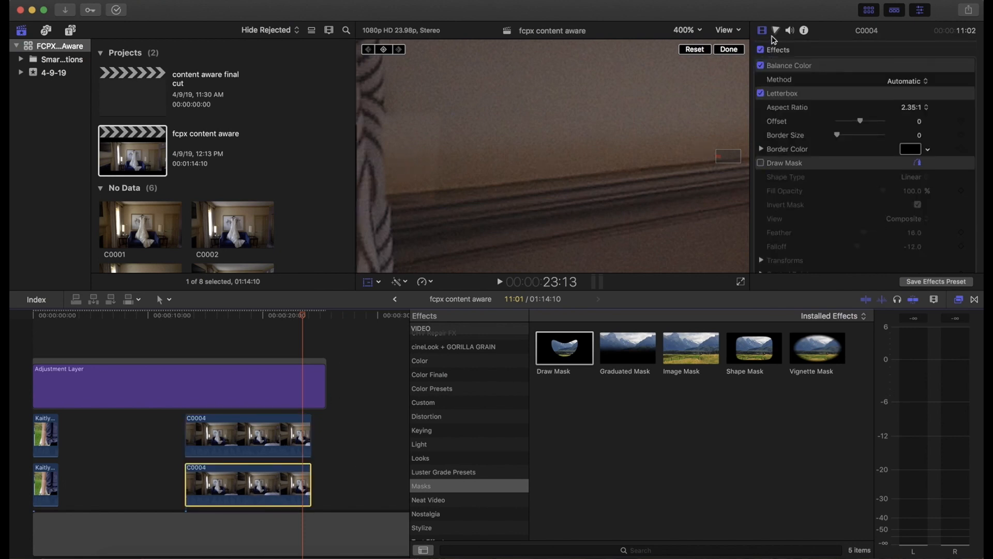
click(776, 31)
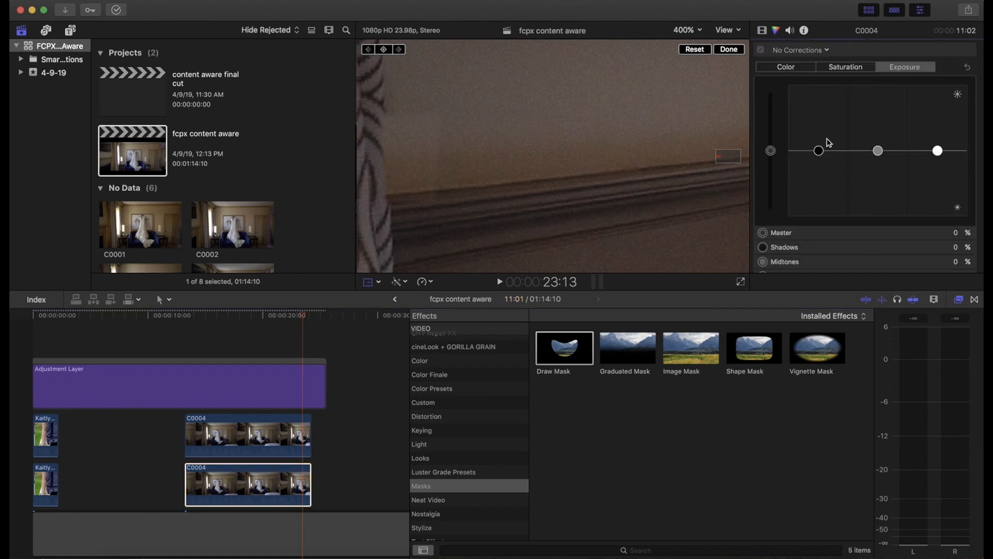
click(772, 153)
drag(772, 152, 773, 153)
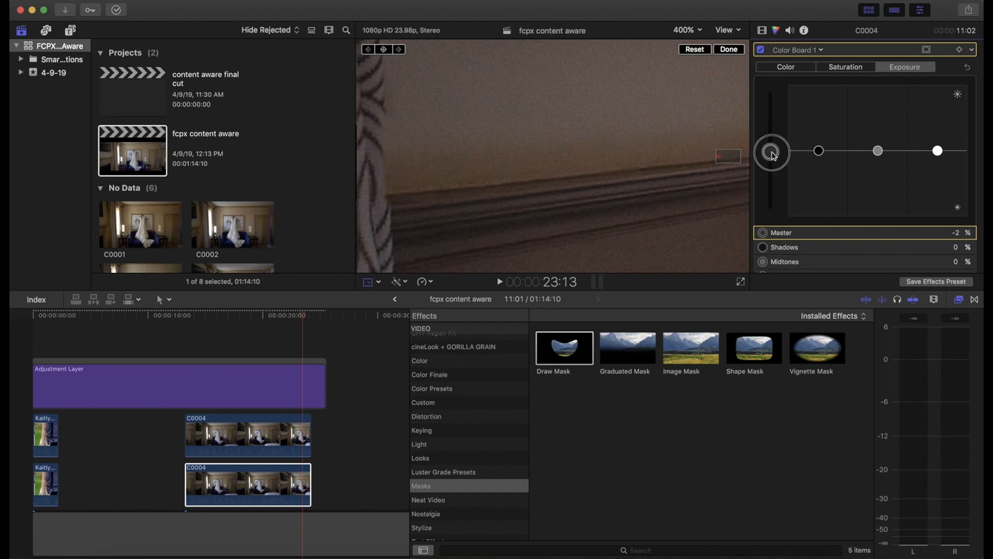
drag(774, 156, 774, 158)
drag(774, 157, 775, 158)
click(729, 49)
- Play back the end of C0004 and the opening couple clip to examine how the masked areas hold up in motion
click(279, 316)
key(space)
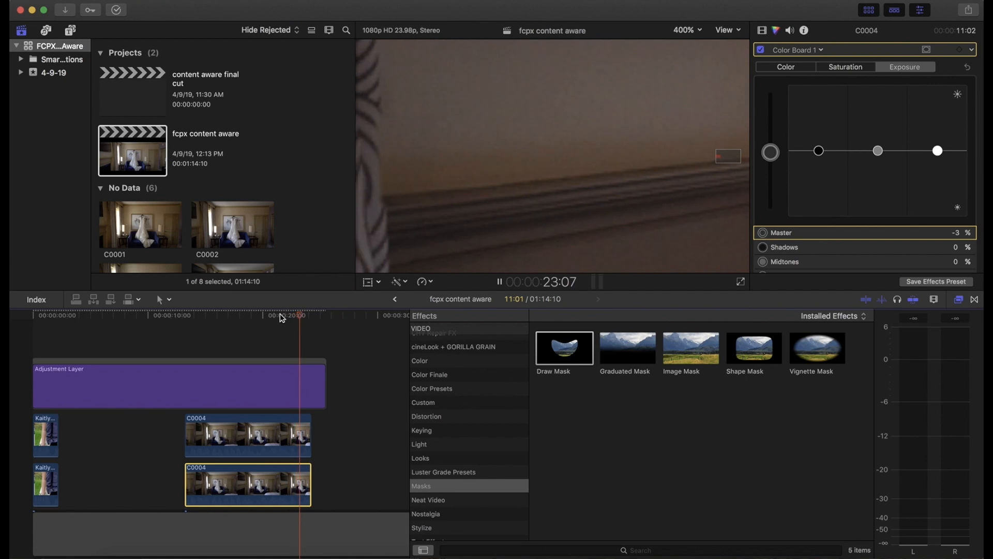
key(space)
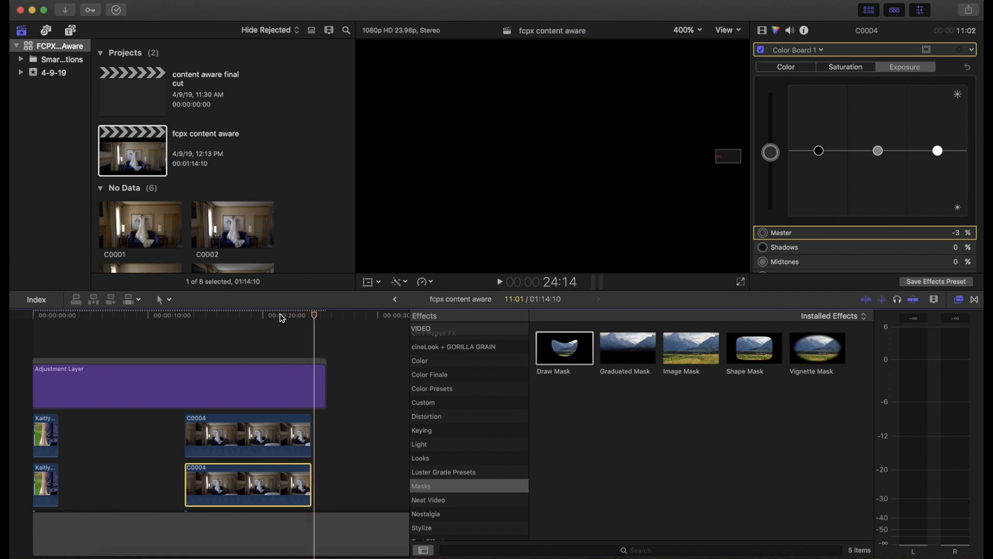
click(290, 318)
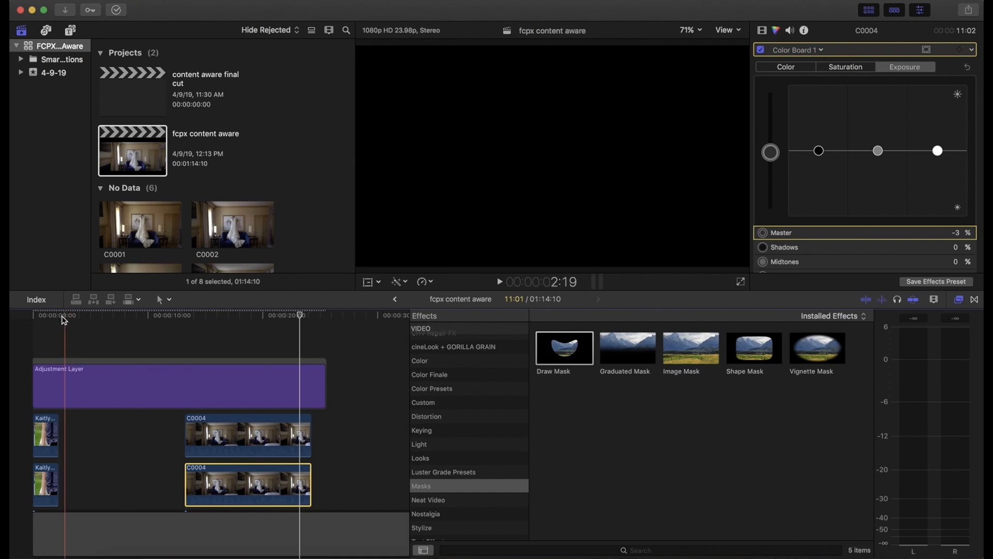
click(33, 316)
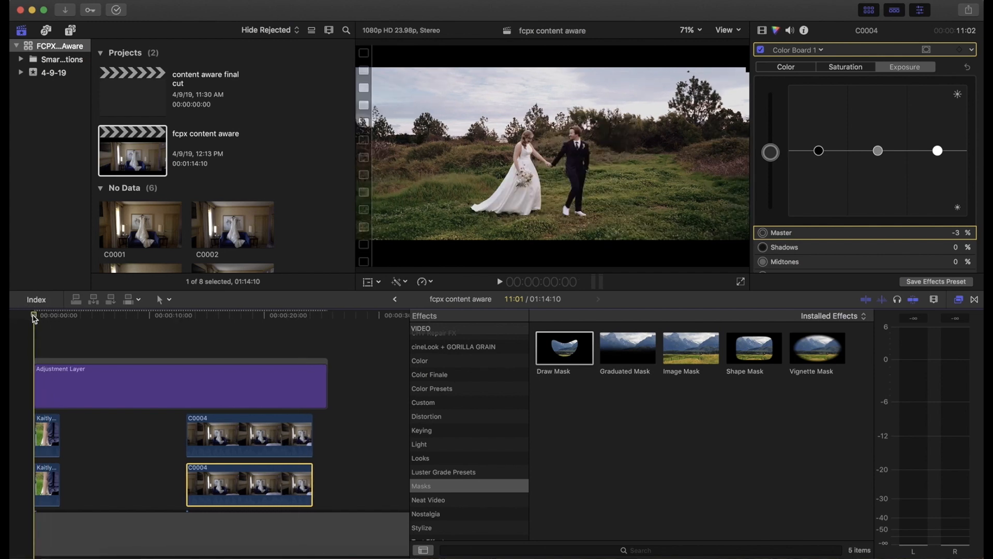
key(space)
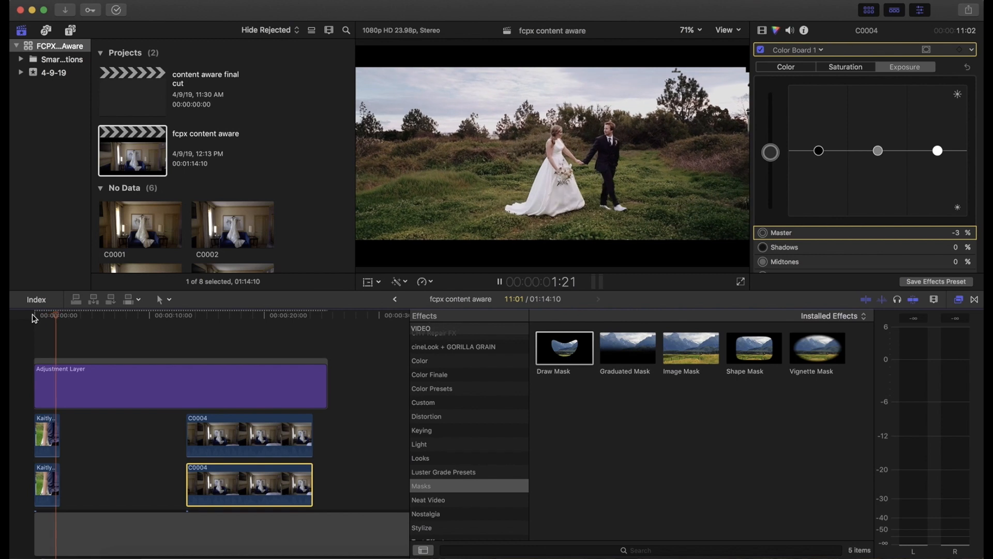
click(46, 317)
click(37, 317)
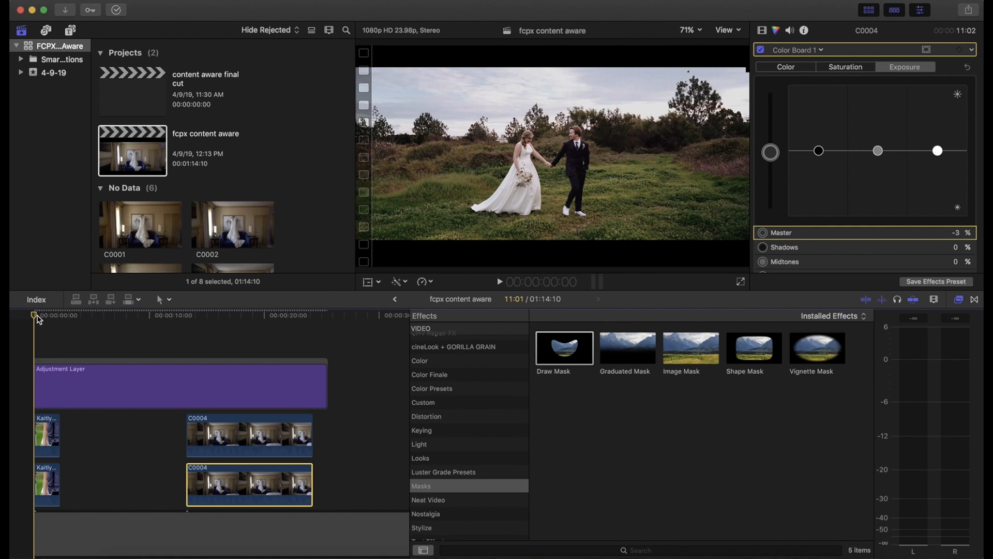
click(44, 317)
click(34, 317)
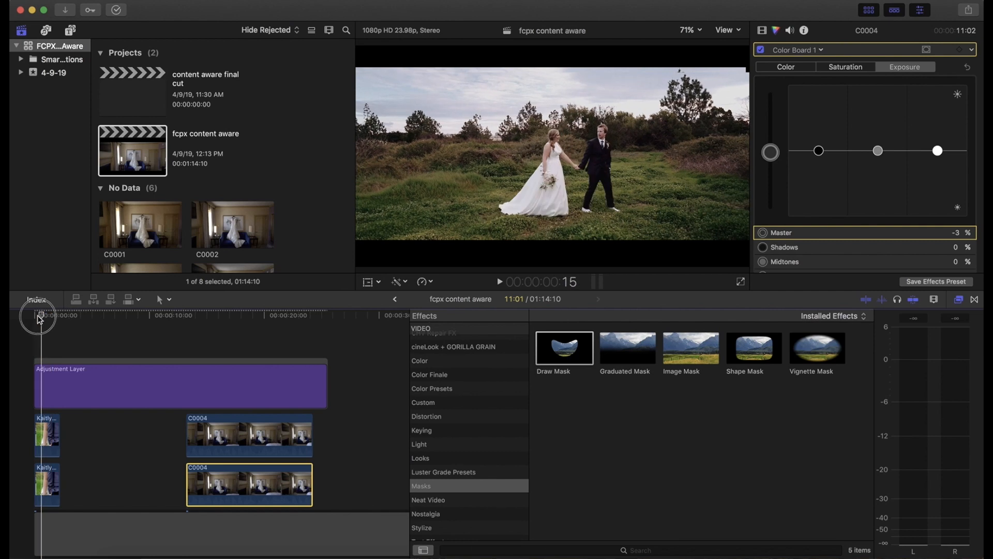
- Add a Transform Position keyframe at the start of the lower copy of the opening couple clip
click(52, 481)
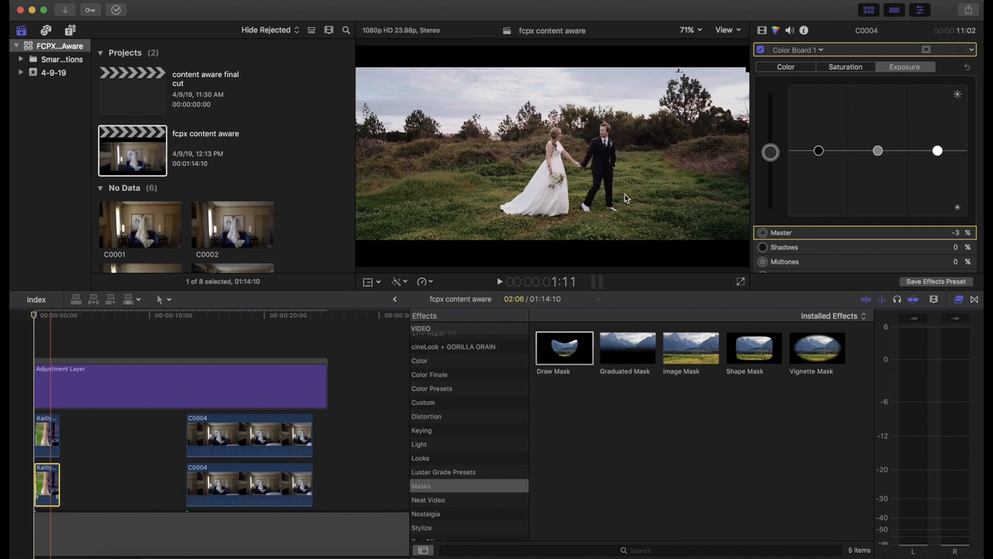
click(764, 31)
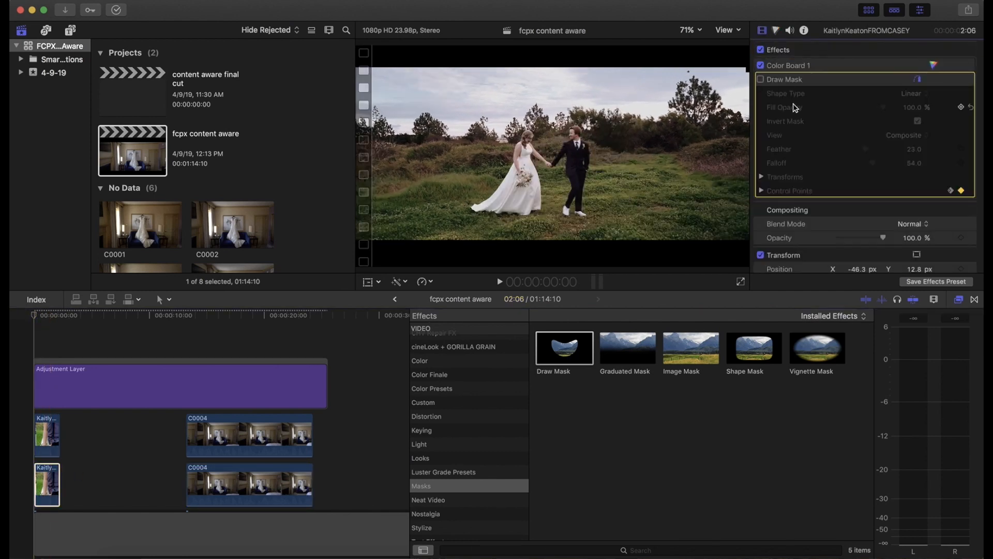
scroll(797, 166, down, 3)
scroll(797, 166, down, 3)
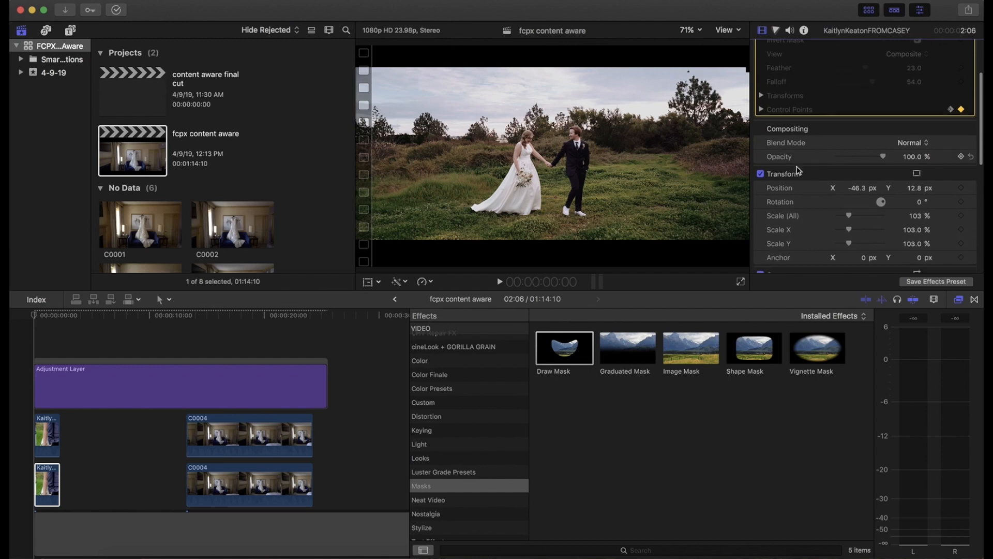
scroll(798, 170, down, 1)
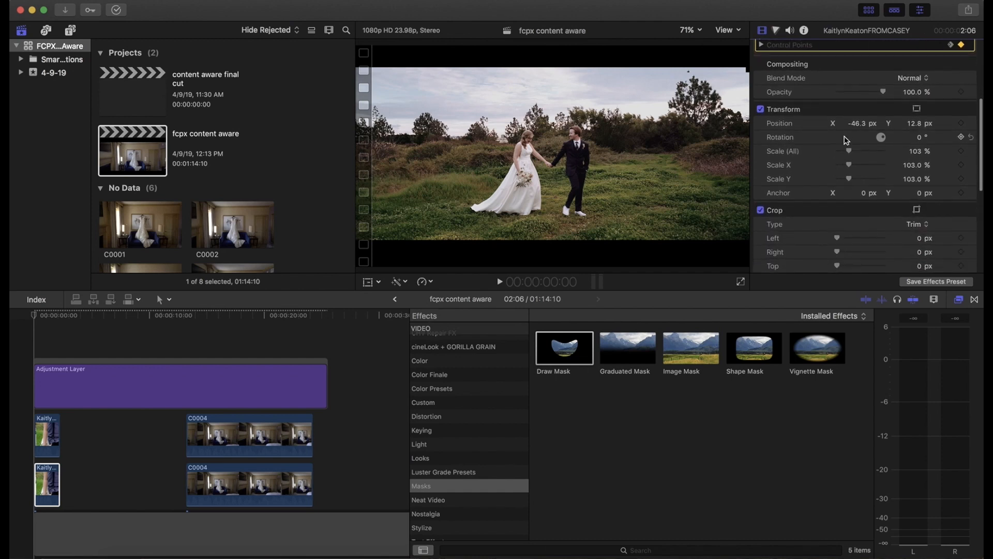
click(962, 124)
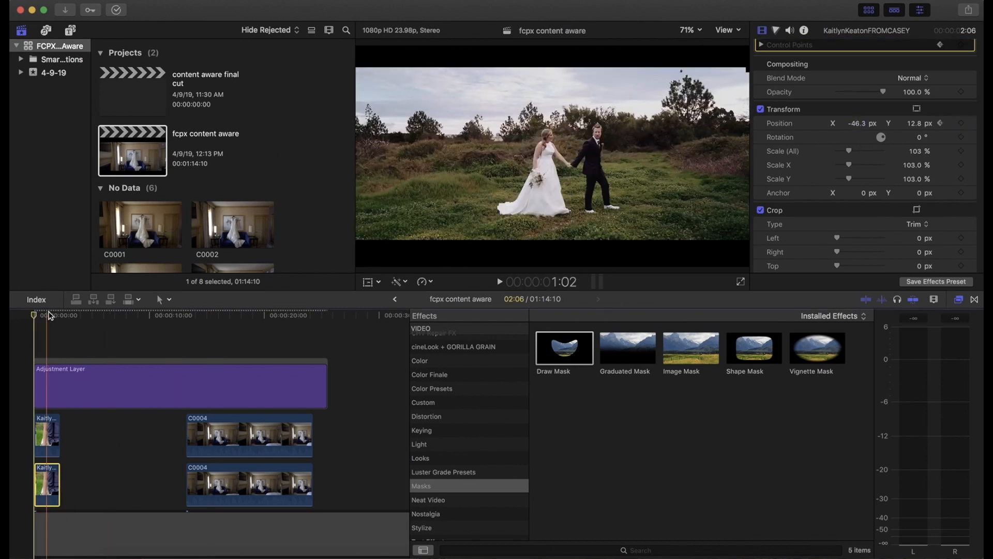
- At 2:05, set the lower couple clip's Position X to -52 px, animating its offset over the shot
click(60, 317)
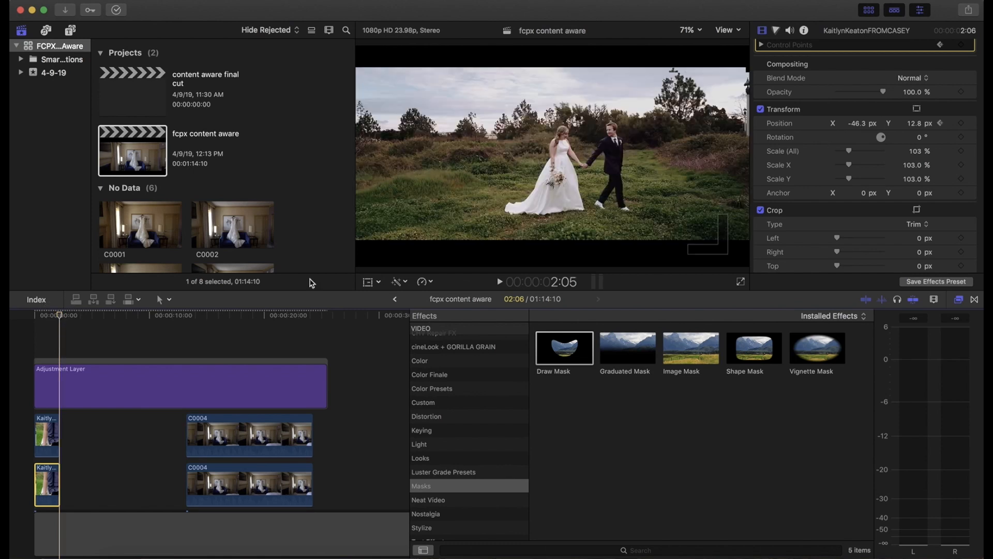
click(859, 127)
text(-5)
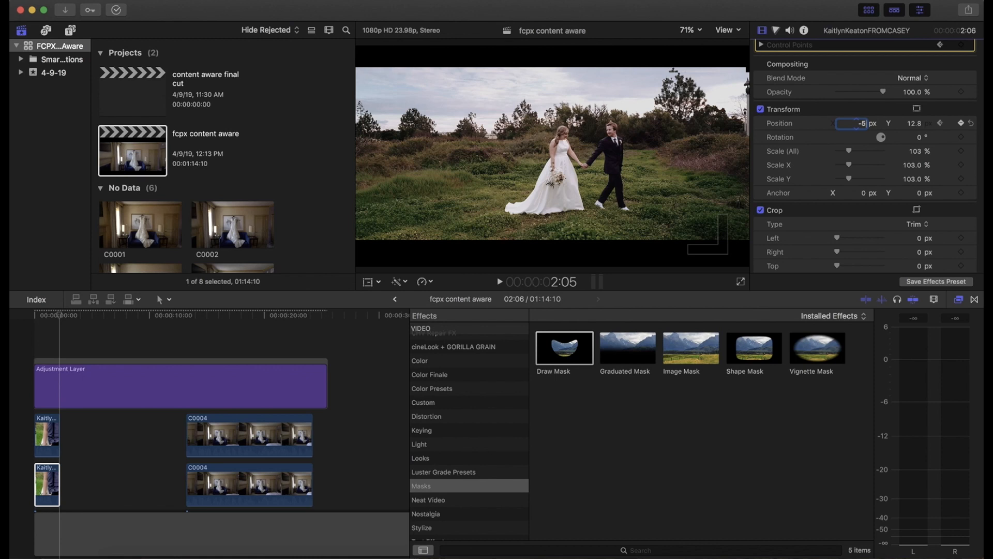
text(2)
- Play back the opening couple clip and the end of C0004 to examine the masked areas
click(31, 316)
key(space)
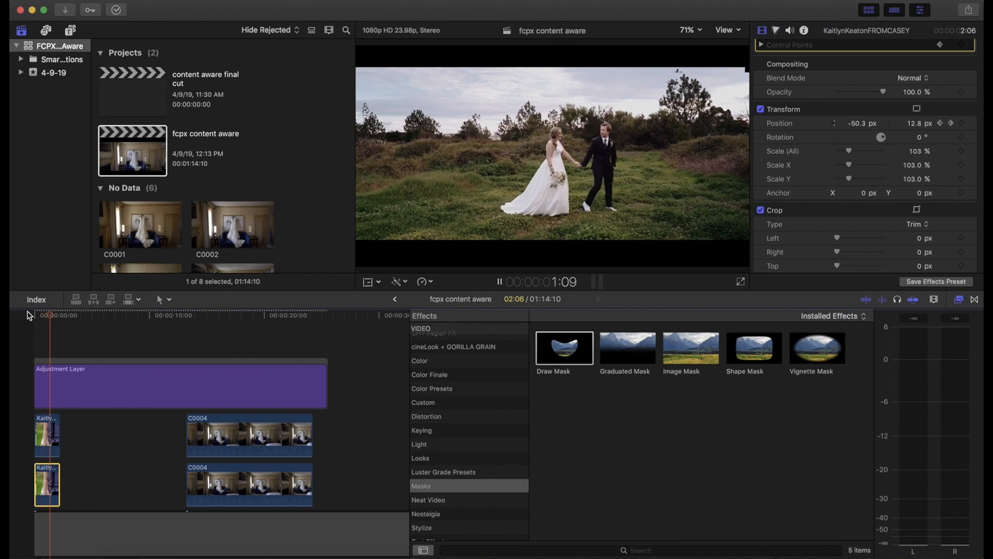
click(40, 316)
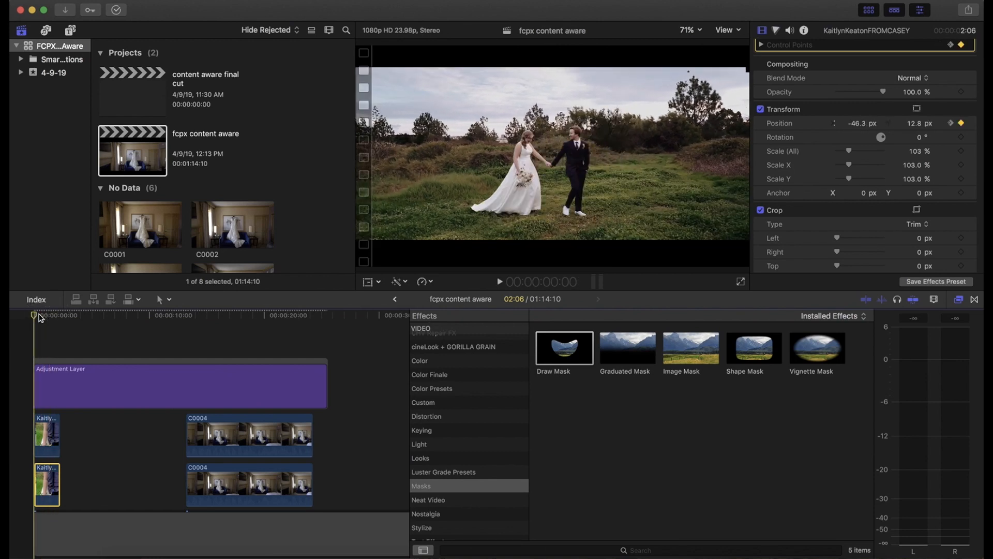
key(space)
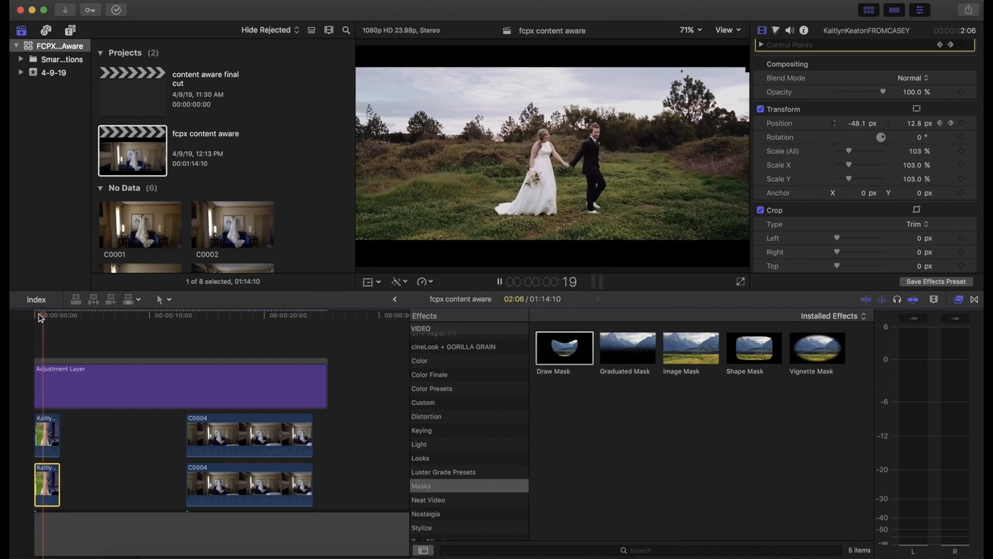
key(space)
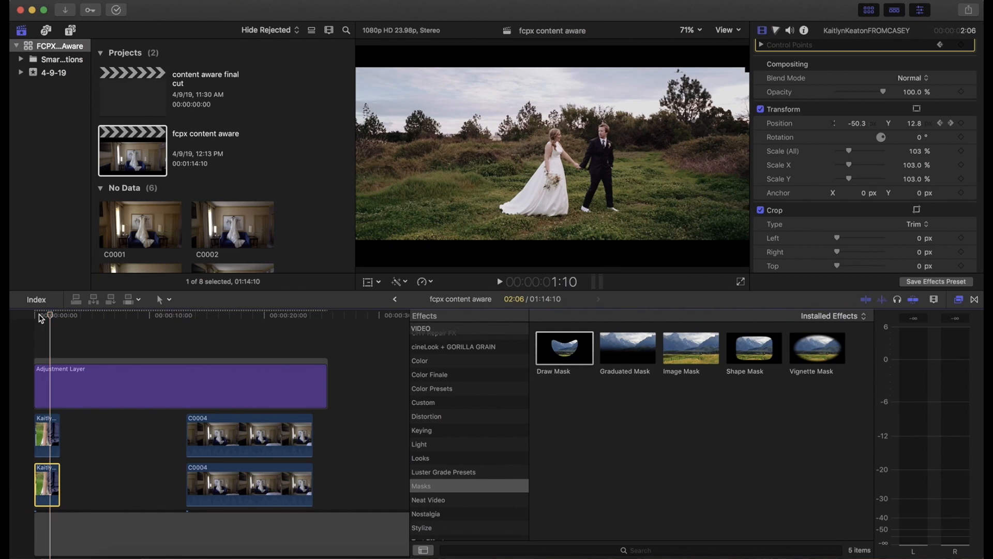
drag(42, 318, 193, 317)
key(space)
click(279, 317)
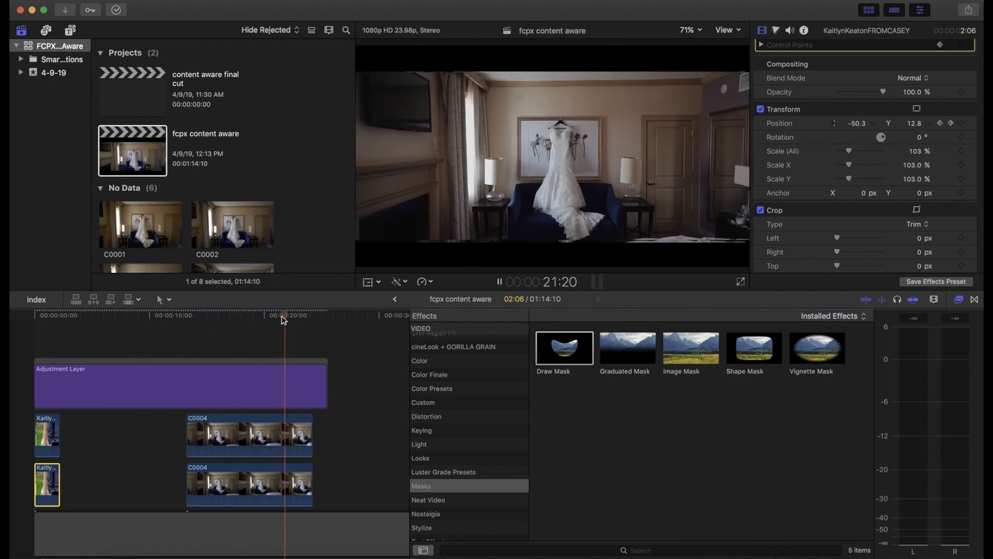
key(space)
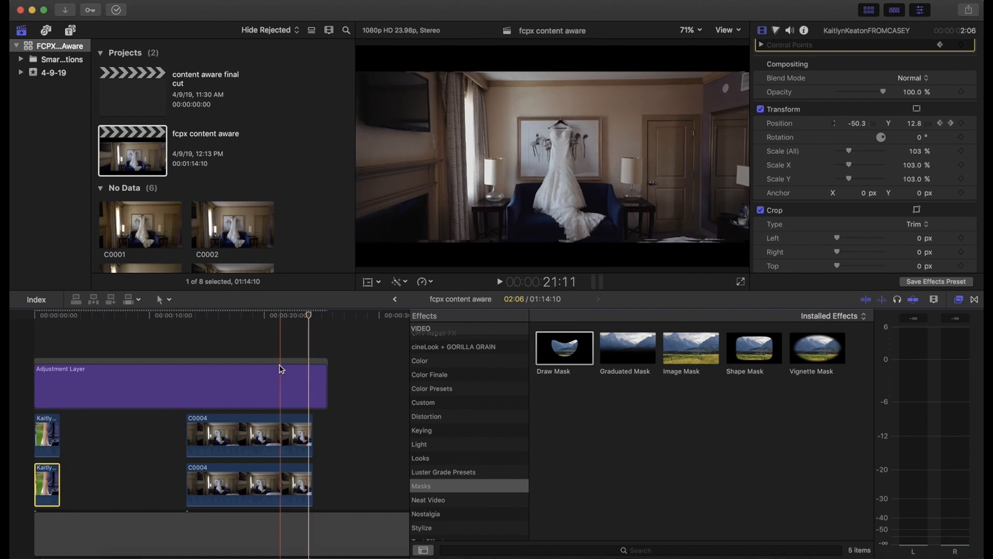
click(312, 316)
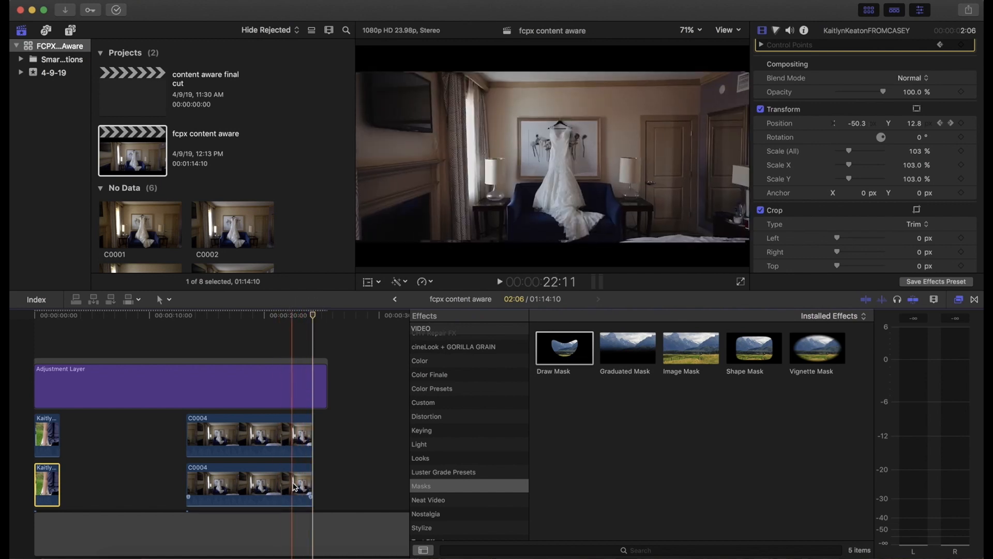
- At 23:15, try a Master exposure of -25% on the lower C0004 copy and restore it to -3%
click(306, 317)
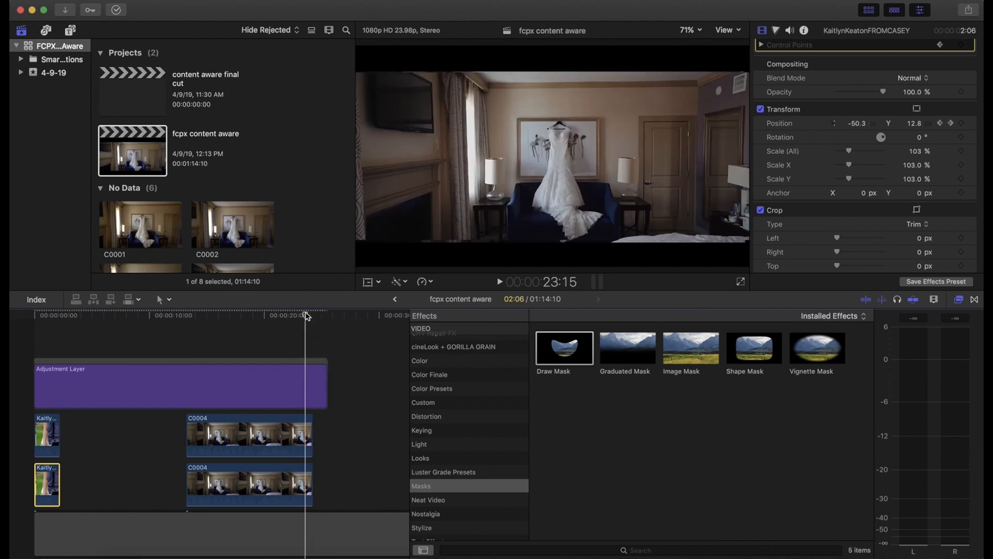
click(288, 481)
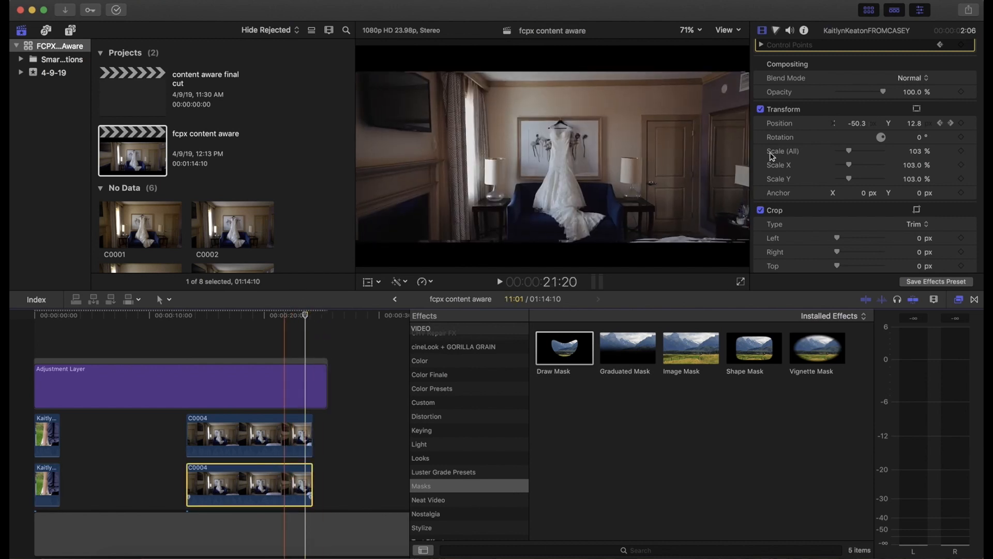
scroll(776, 113, up, 5)
click(776, 30)
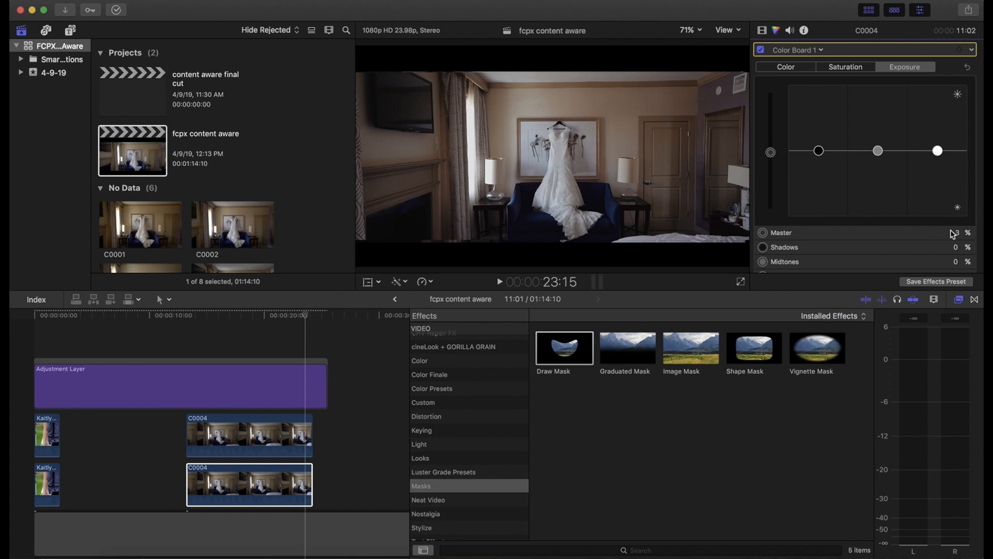
text(-2)
key(Return)
text(25)
key(Return)
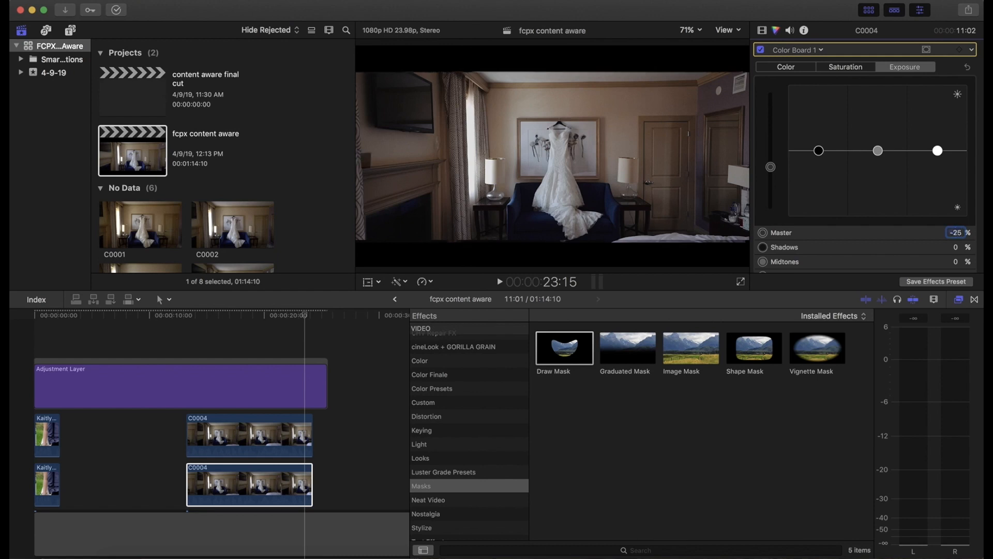
text(-3)
key(Return)
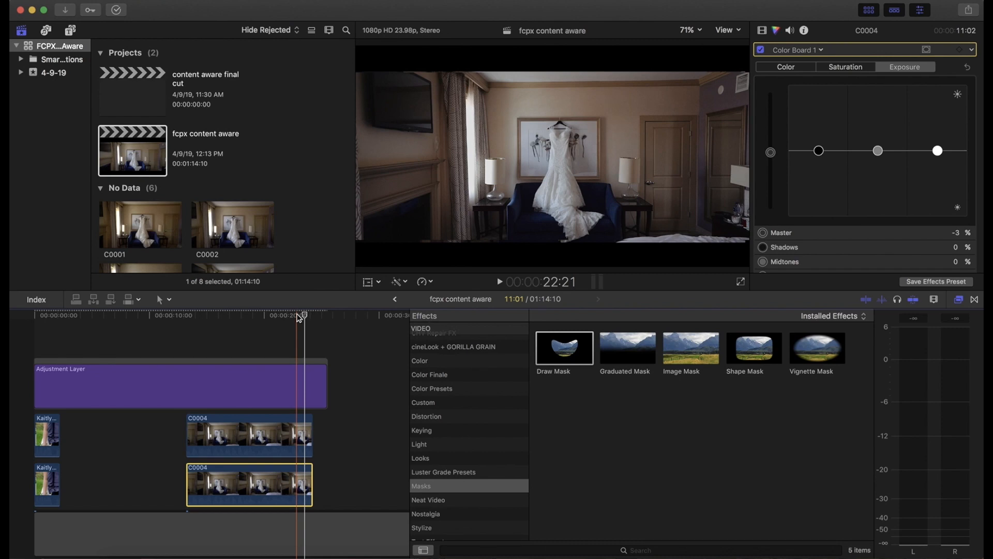
- Add a Transform Position keyframe to the lower C0004 copy at 22:21
click(297, 314)
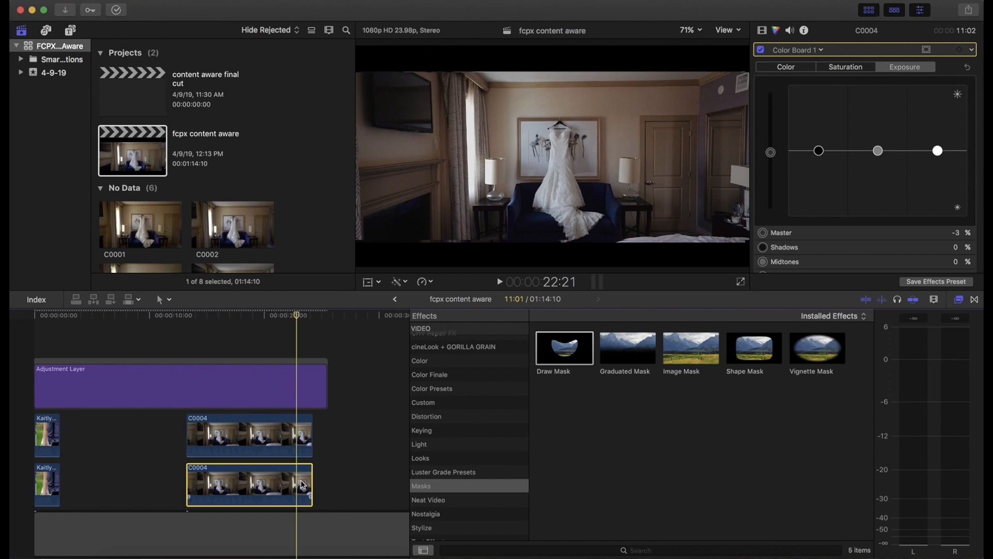
click(762, 31)
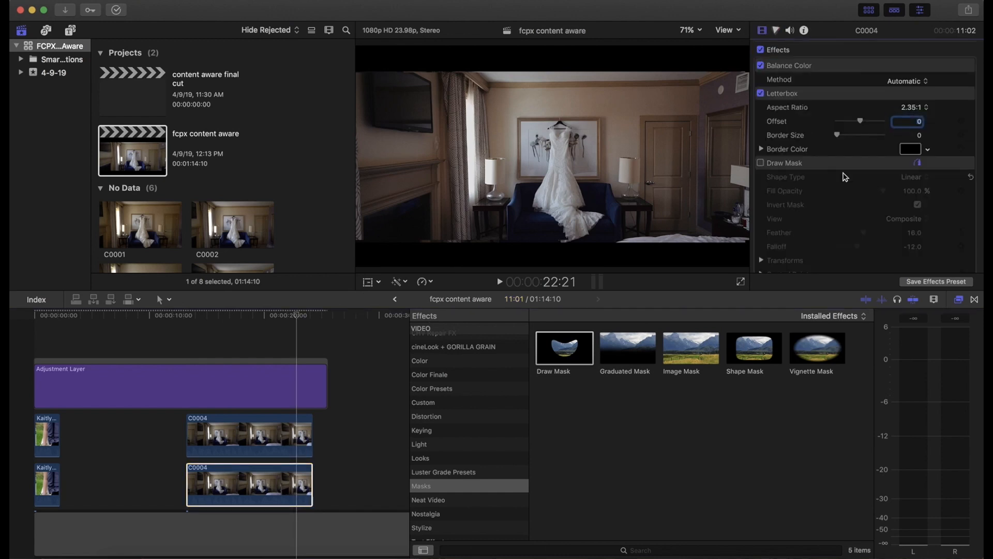
scroll(846, 177, down, 10)
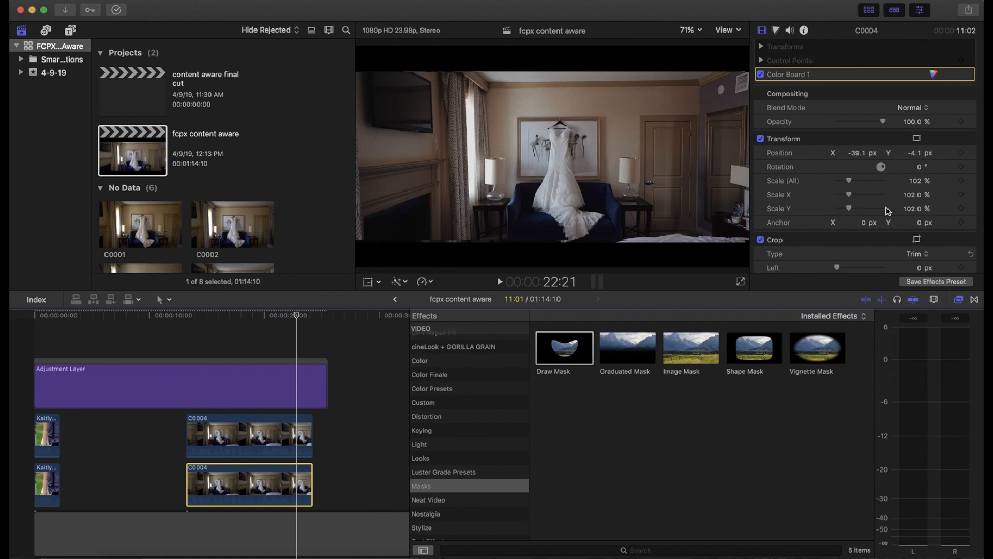
click(961, 153)
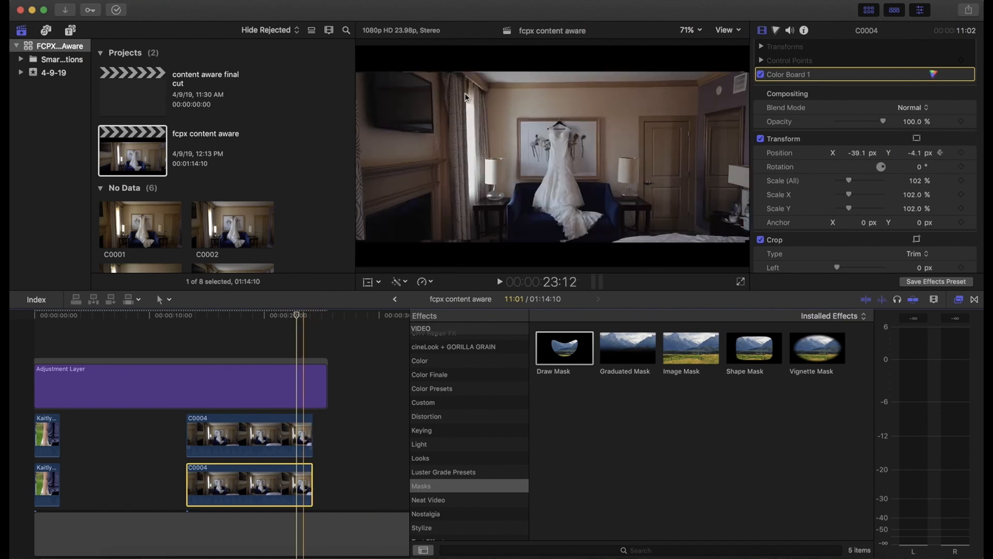
- Add a second Position keyframe to the lower C0004 copy three frames further on, at 23:00, viewing the picture at 200%
click(691, 30)
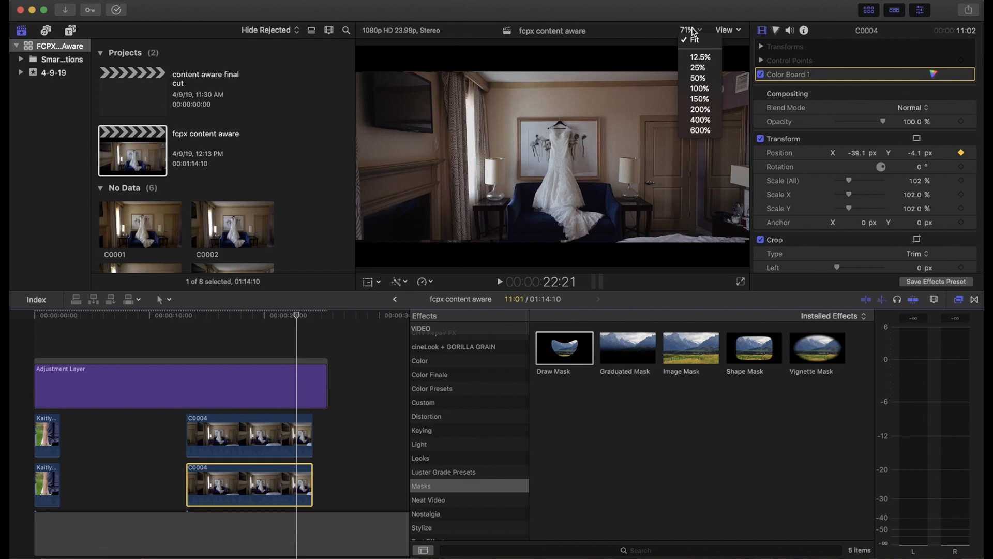
click(700, 109)
drag(726, 156, 697, 156)
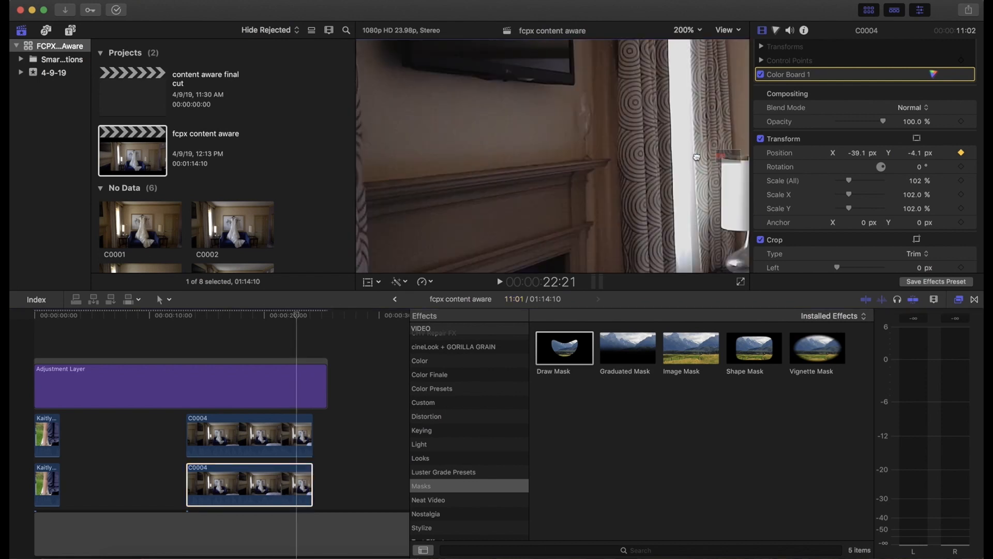
key(Right)
key(Right)
key(Right)
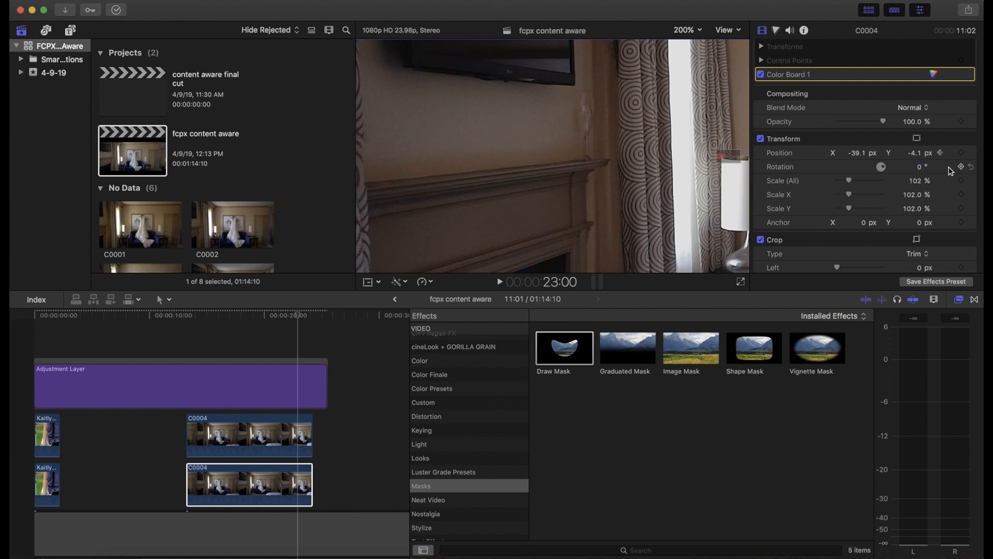
click(939, 154)
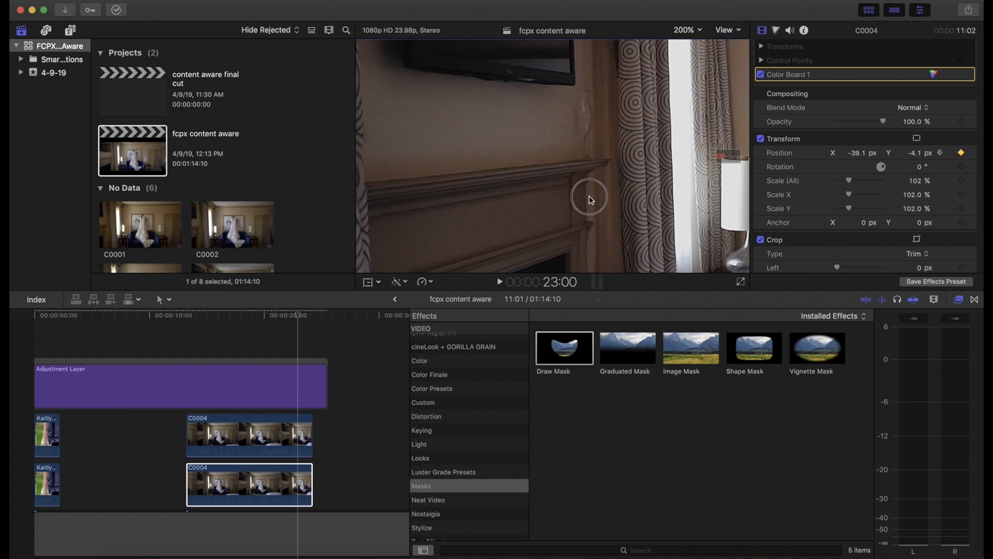
- Try shifting the lower C0004 copy slightly downward with the Transform tool at 23:00, undo the move and leave the tool
click(379, 282)
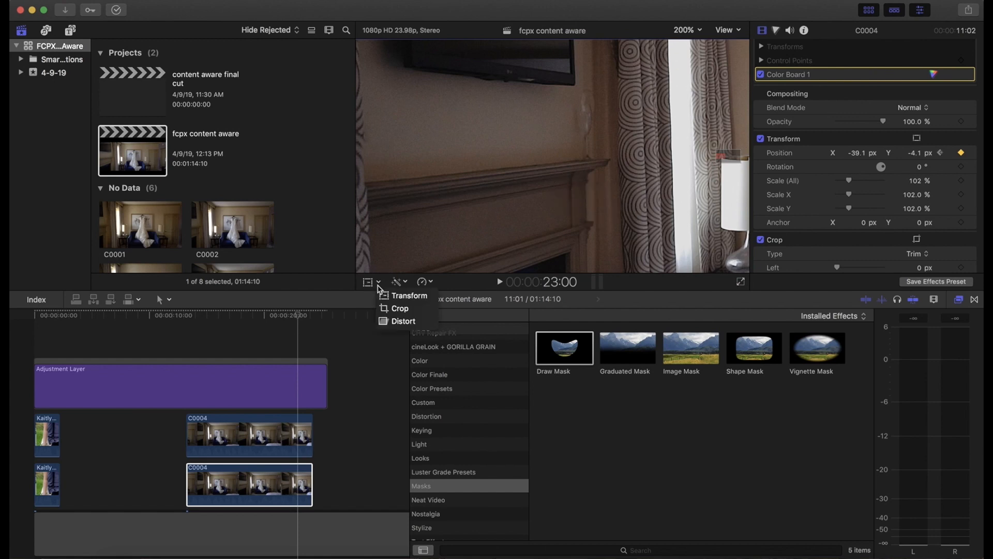
click(397, 291)
mouse_move(448, 185)
mouse_down()
mouse_move(447, 200)
mouse_move(449, 193)
mouse_up()
key(super+z)
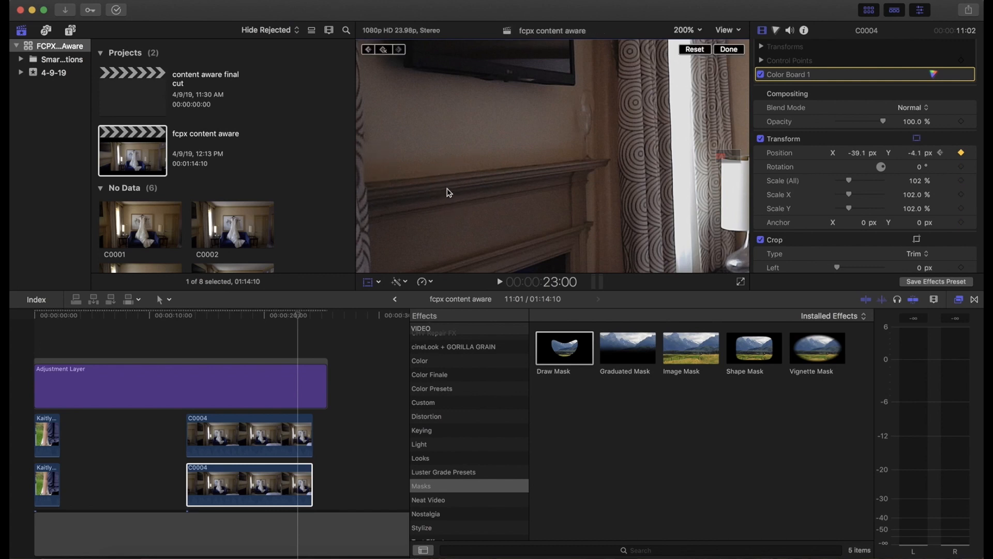
click(734, 51)
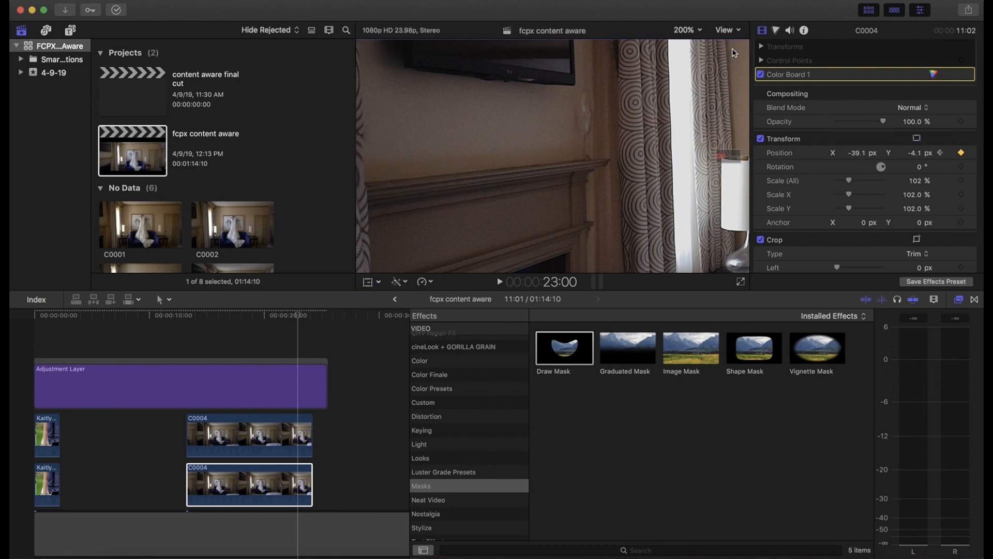